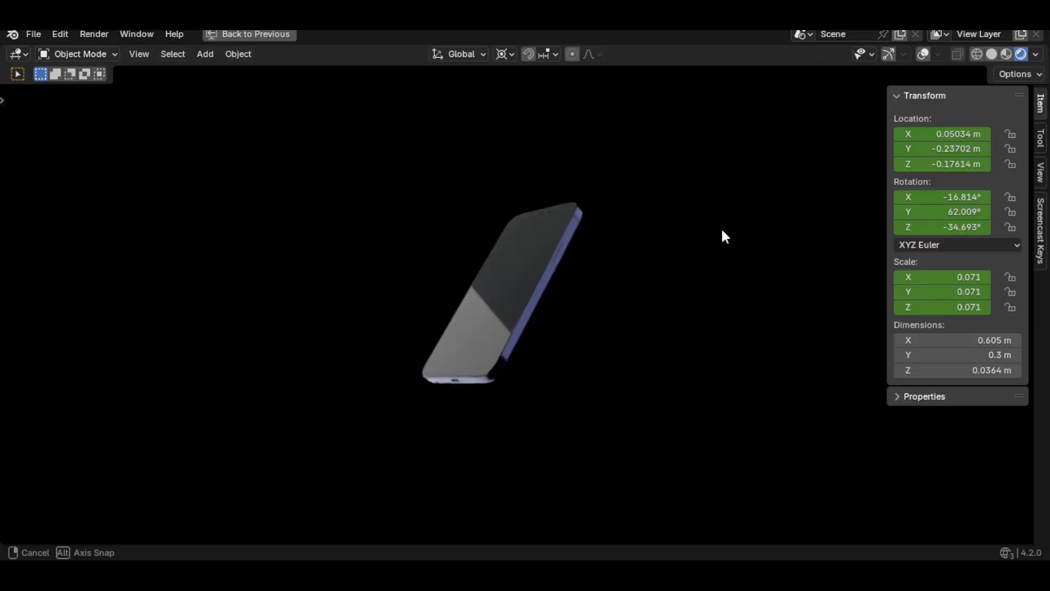
Show the viewport overlays, select all objects in the phone scene and scale them up together about 15 times.
click(924, 54)
key(a)
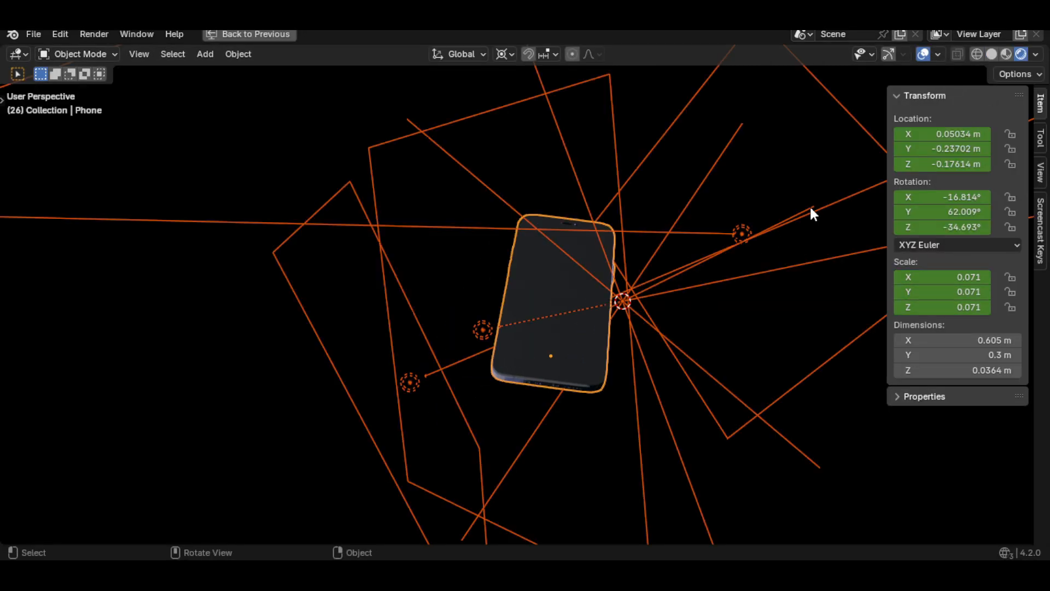
middle_drag(809, 205, 726, 233)
scroll(726, 233, down, 5)
key(s)
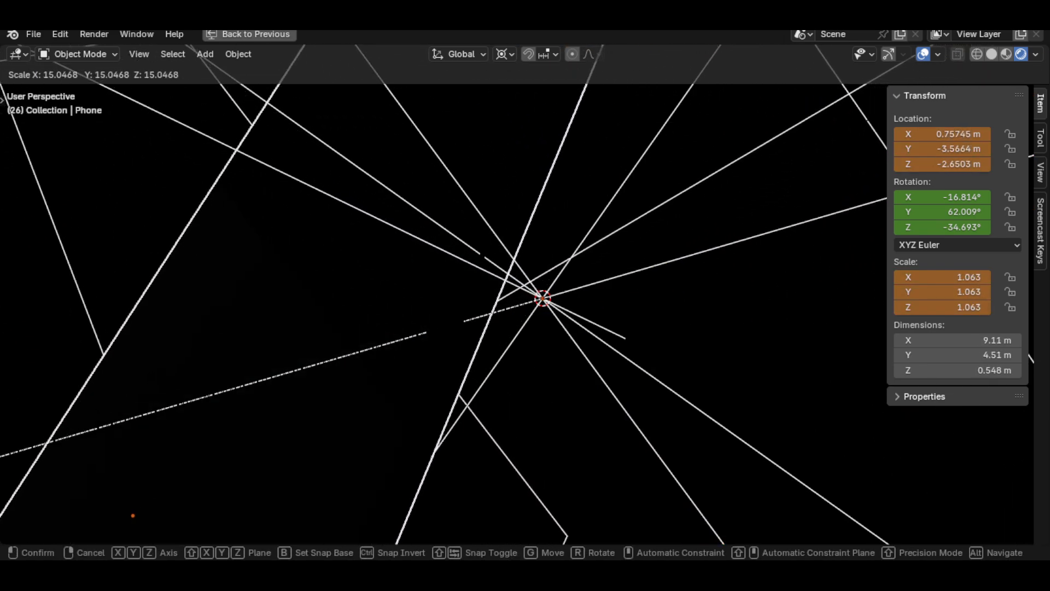
click(858, 381)
scroll(854, 375, down, 10)
click(494, 294)
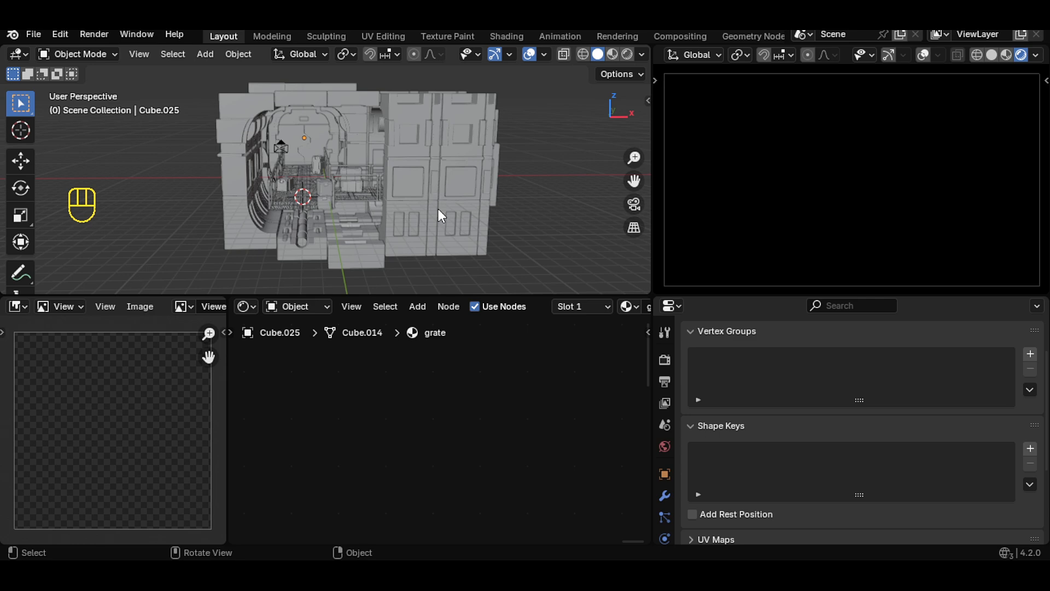
Switch the shader editor from the object material to the World node tree.
middle_drag(438, 209, 488, 208)
scroll(487, 209, up, 3)
click(246, 306)
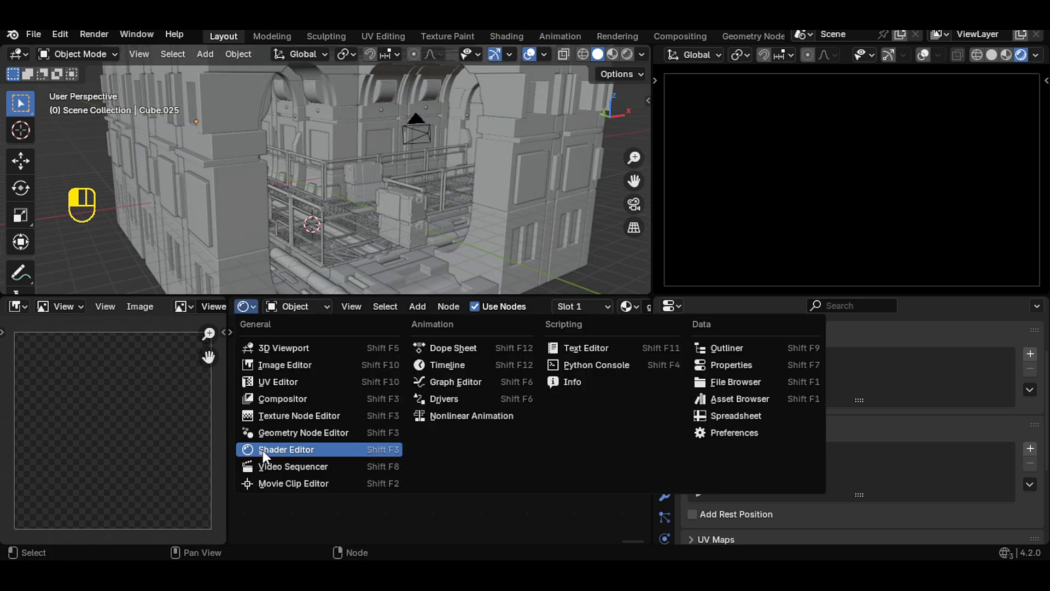
click(295, 306)
click(306, 361)
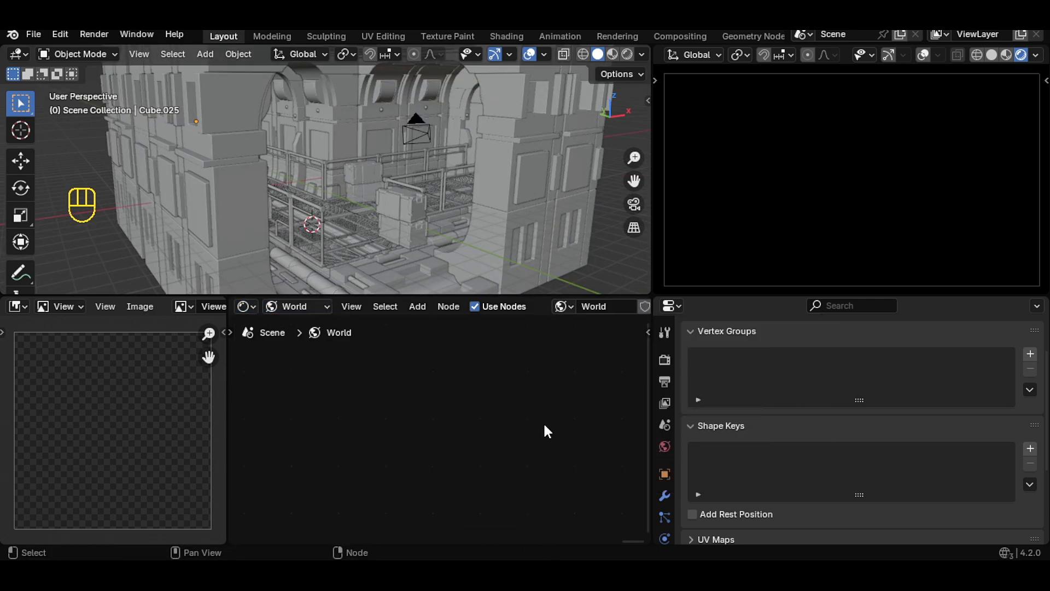
Try a dark blue world background colour with hue 0.691, saturation 0.533 and value 0.036.
scroll(376, 434, up, 6)
click(481, 419)
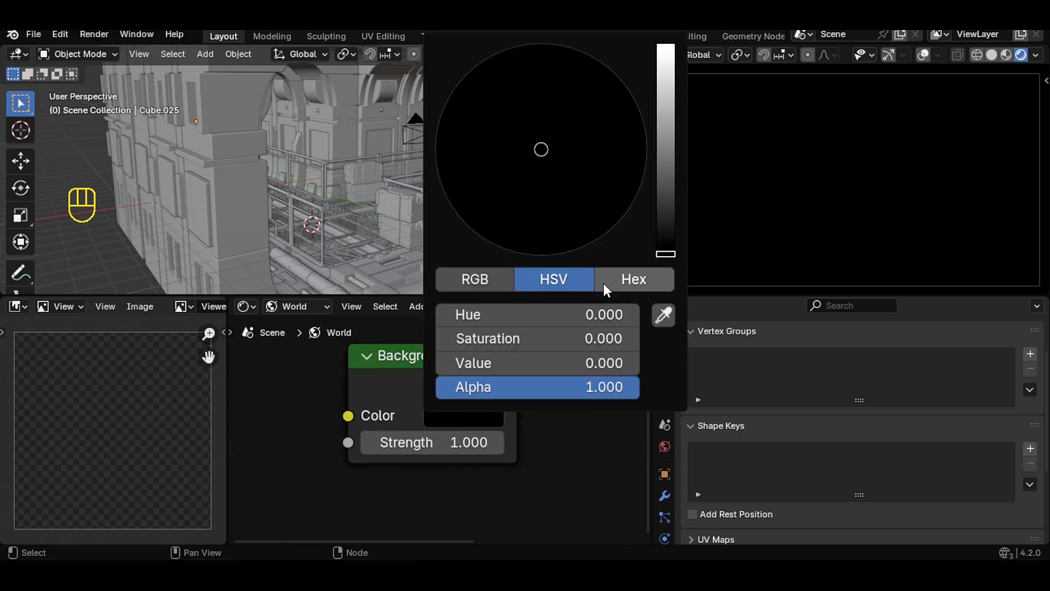
drag(662, 239, 659, 201)
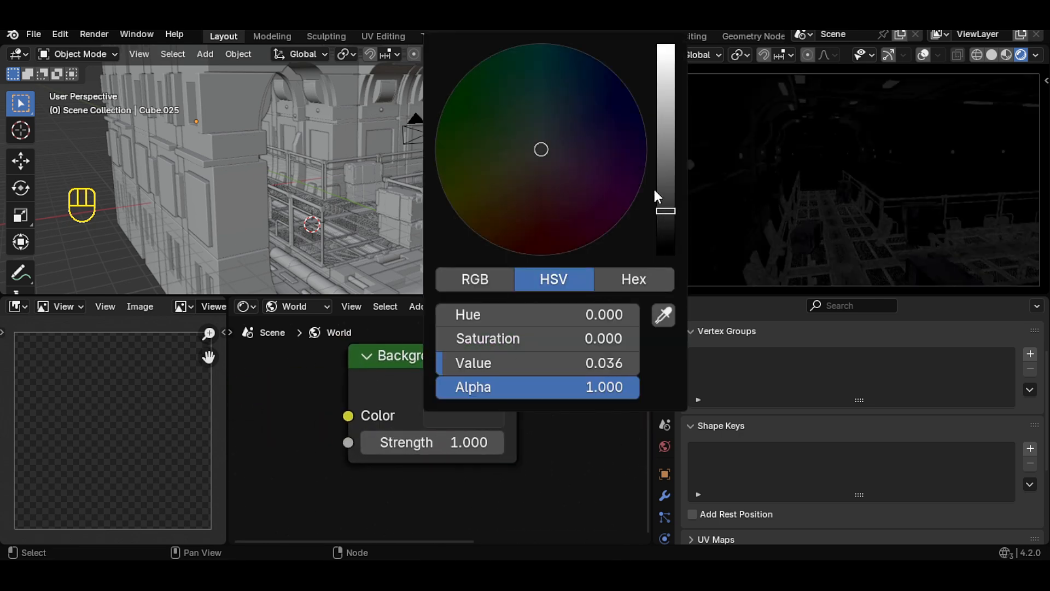
click(575, 137)
drag(578, 137, 539, 246)
right_click(538, 246)
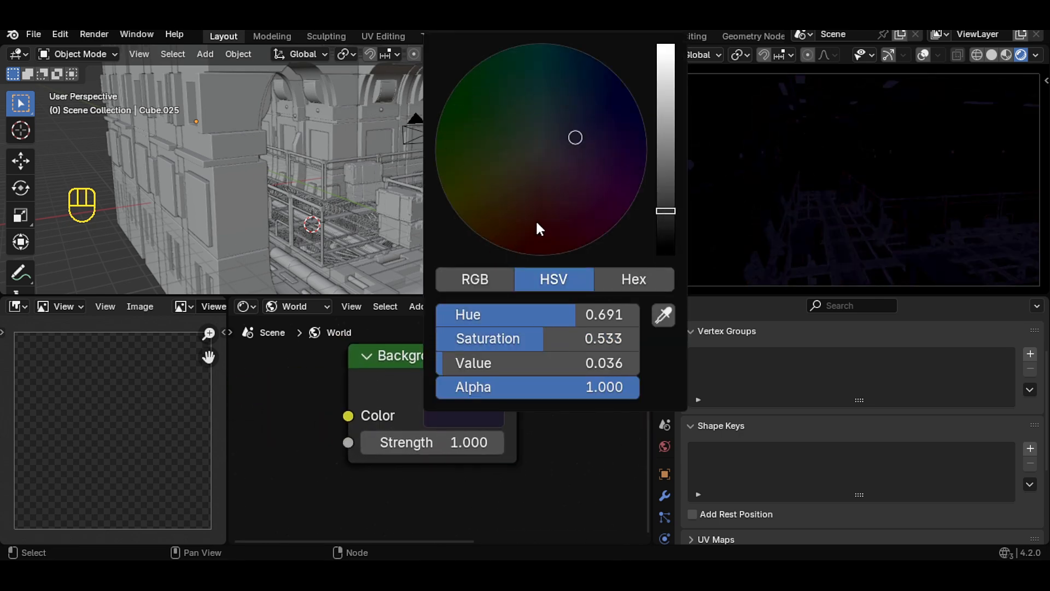
scroll(428, 509, down, 3)
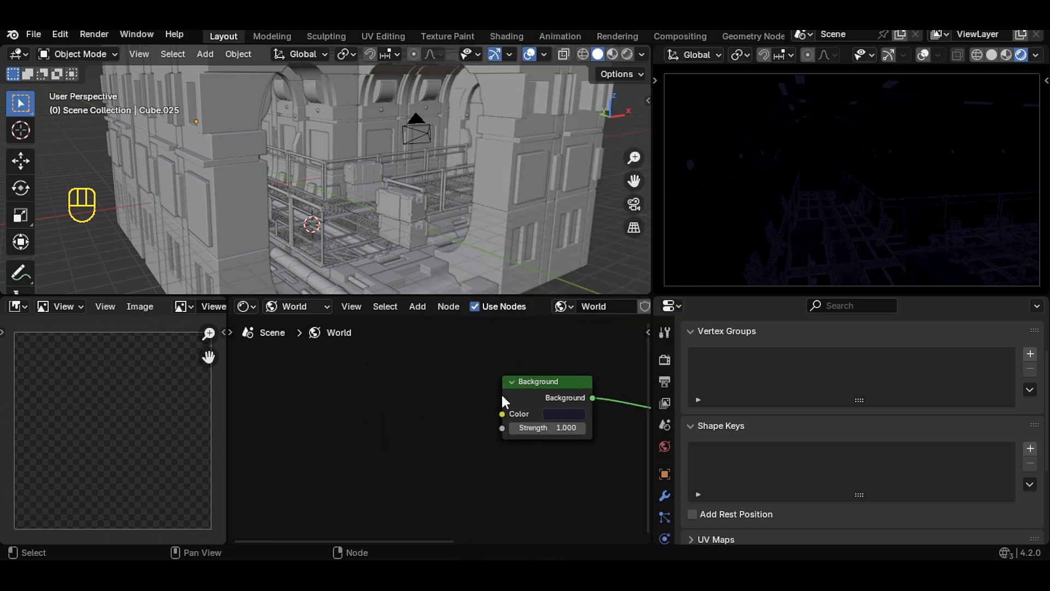
click(553, 414)
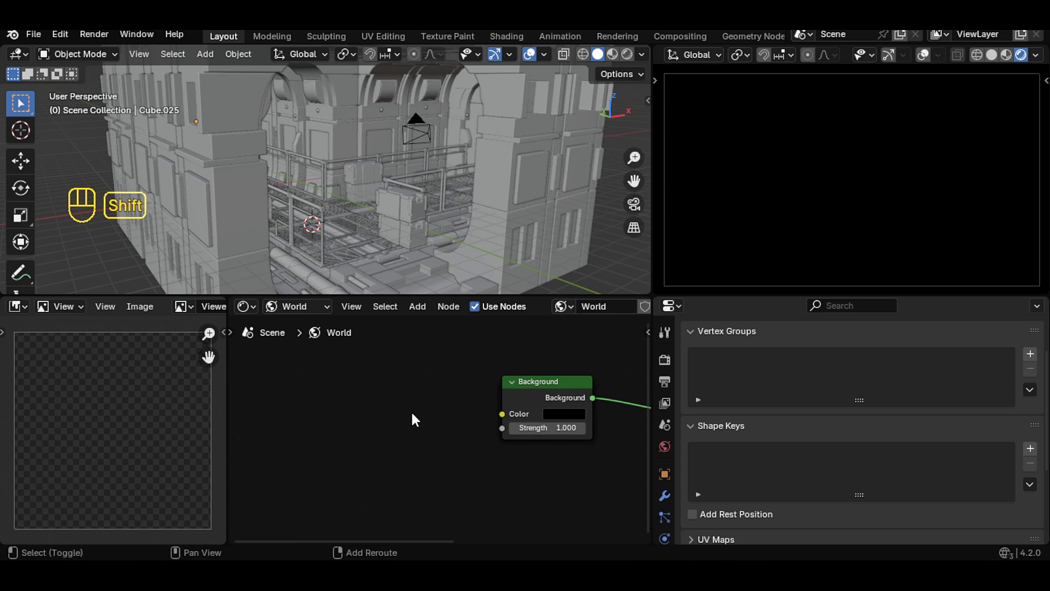
Add an Environment Texture node before the Background node and assign it the HdrOutdoorSnow 4K HDR image.
key(shift+a)
text(en)
key(Return)
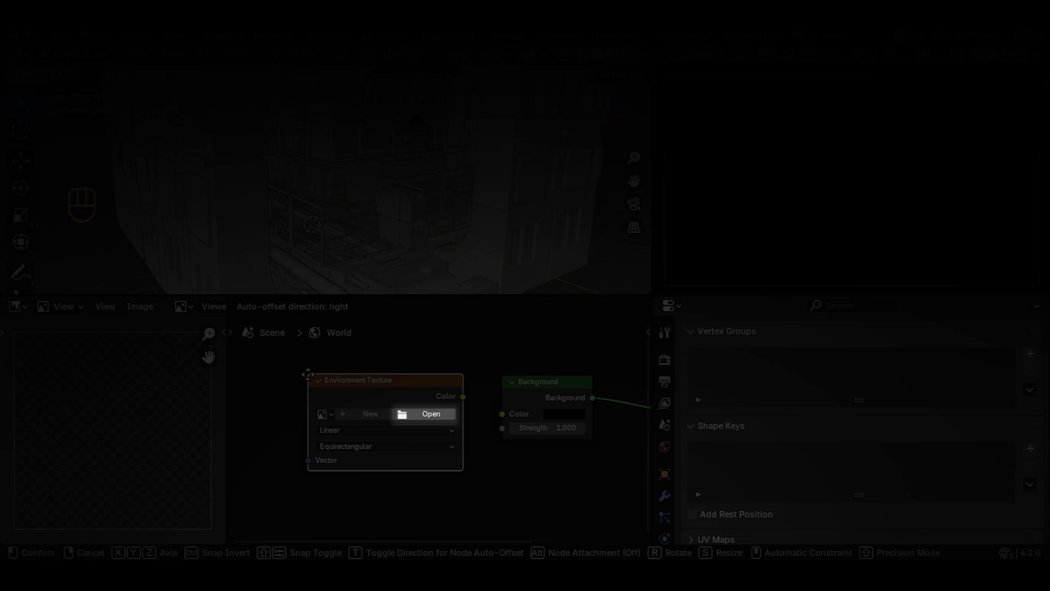
click(309, 378)
click(322, 414)
click(357, 277)
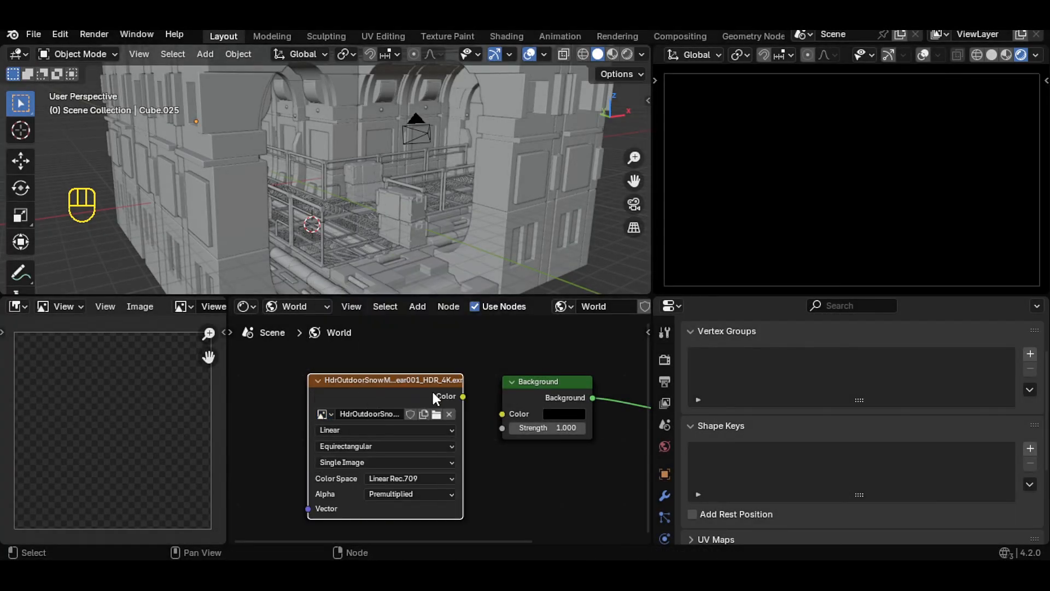
Connect the environment texture's colour to the Background node and set the background strength to 1.3.
drag(463, 396, 502, 413)
click(582, 428)
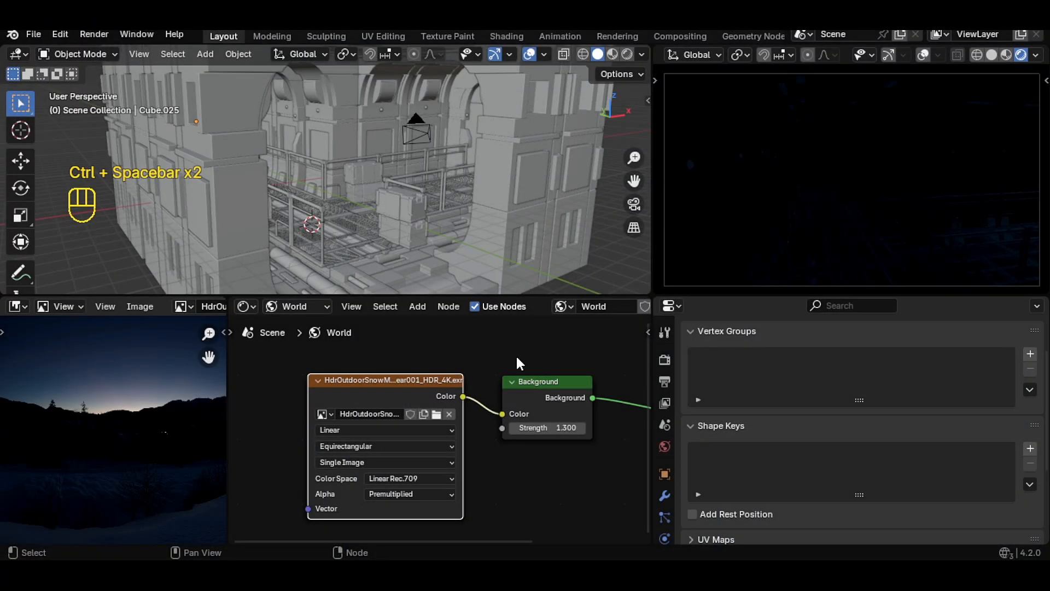
scroll(513, 361, down, 2)
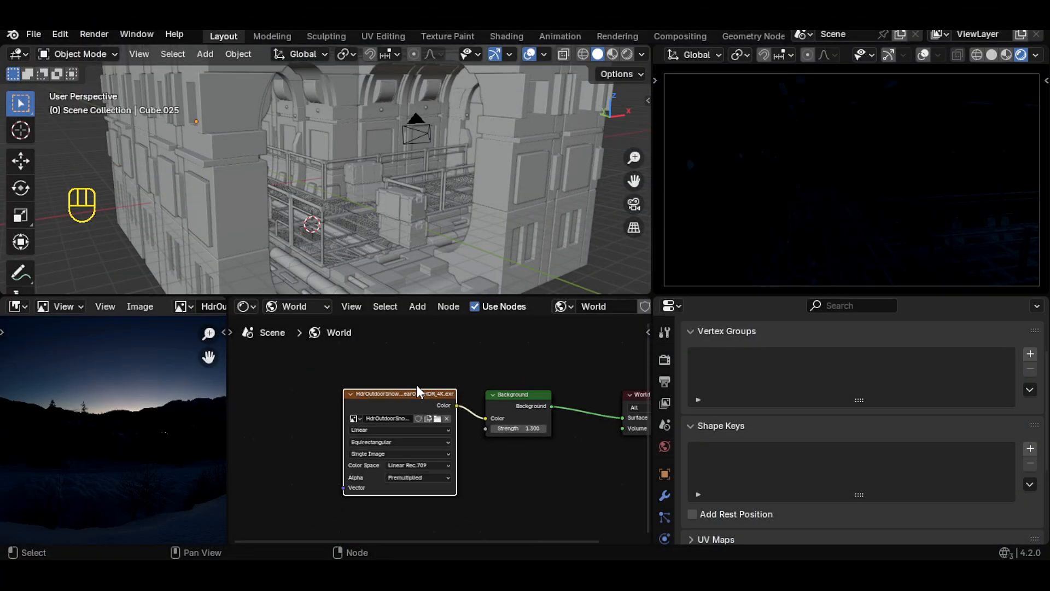
scroll(417, 392, down, 1)
scroll(438, 246, down, 2)
Turn the image editor into an Outliner and create three collections l 1, l 2 and l 3 inside collection l.
middle_drag(438, 246, 416, 240)
click(17, 306)
click(499, 347)
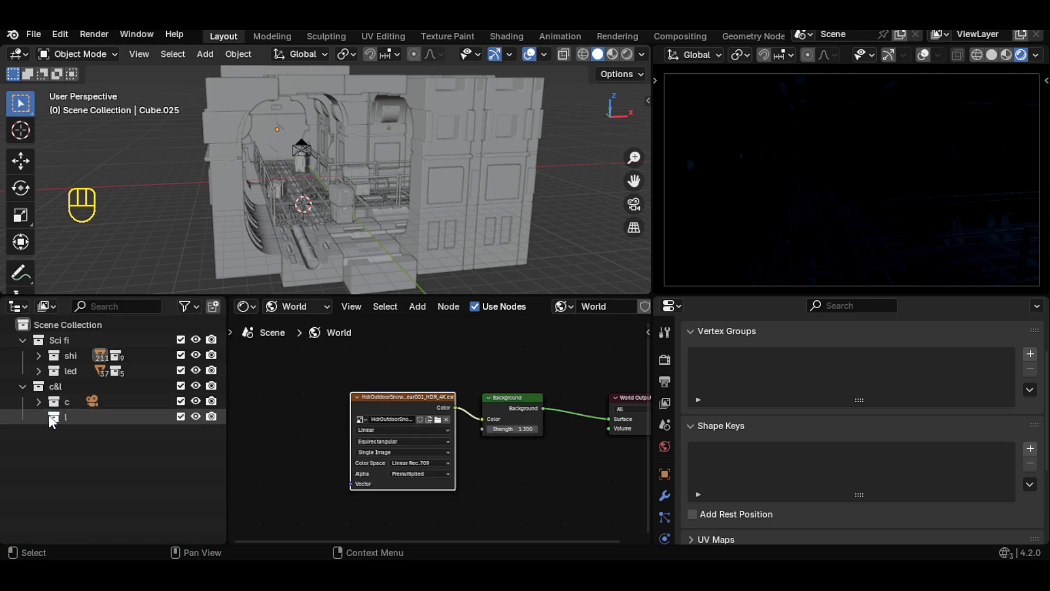
click(213, 306)
click(212, 306)
click(213, 306)
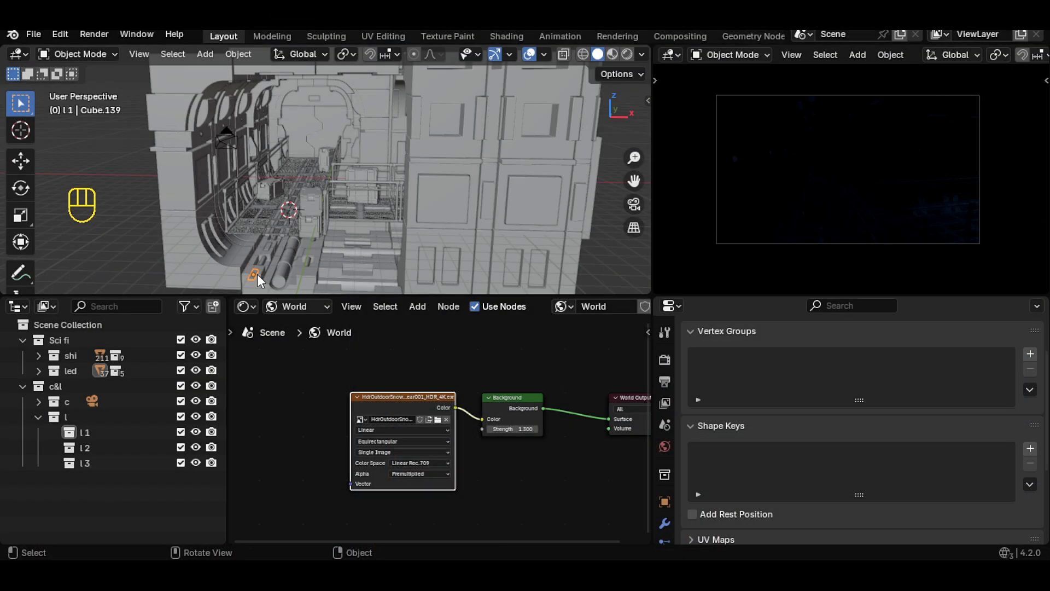
Snap the 3D cursor to the small strip beside the floor pipe and add an area light there in collection l 1.
key(shift+s)
key(shift+a)
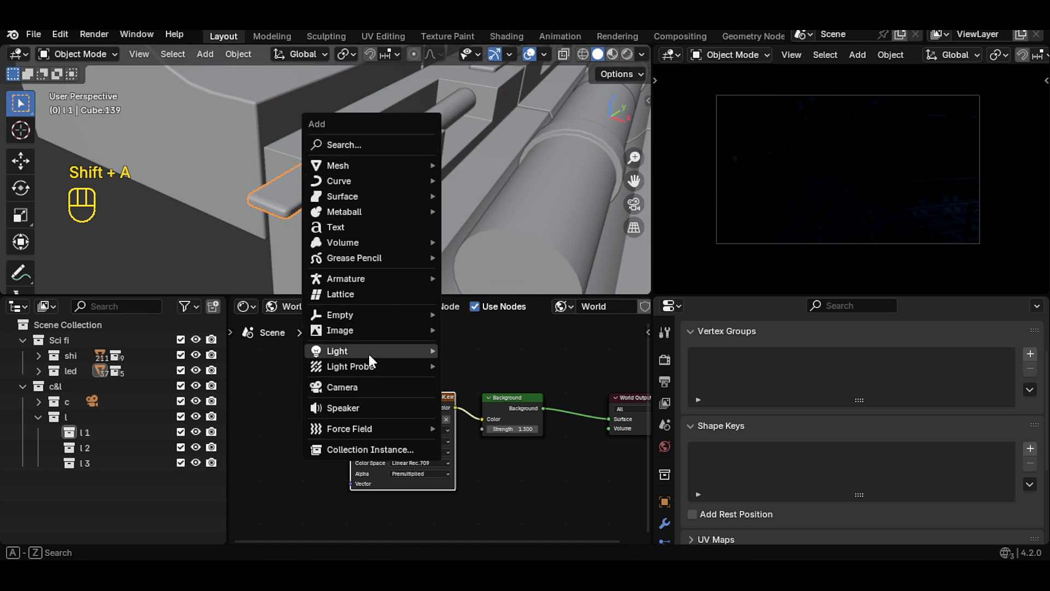
mouse_move(383, 351)
click(475, 385)
click(87, 432)
key(shift+a)
mouse_move(339, 380)
click(394, 431)
Rotate the area light to face upward, narrow it along X to fit the strip and position it over the strip.
key(r)
click(447, 177)
key(g)
click(467, 196)
key(s)
key(x)
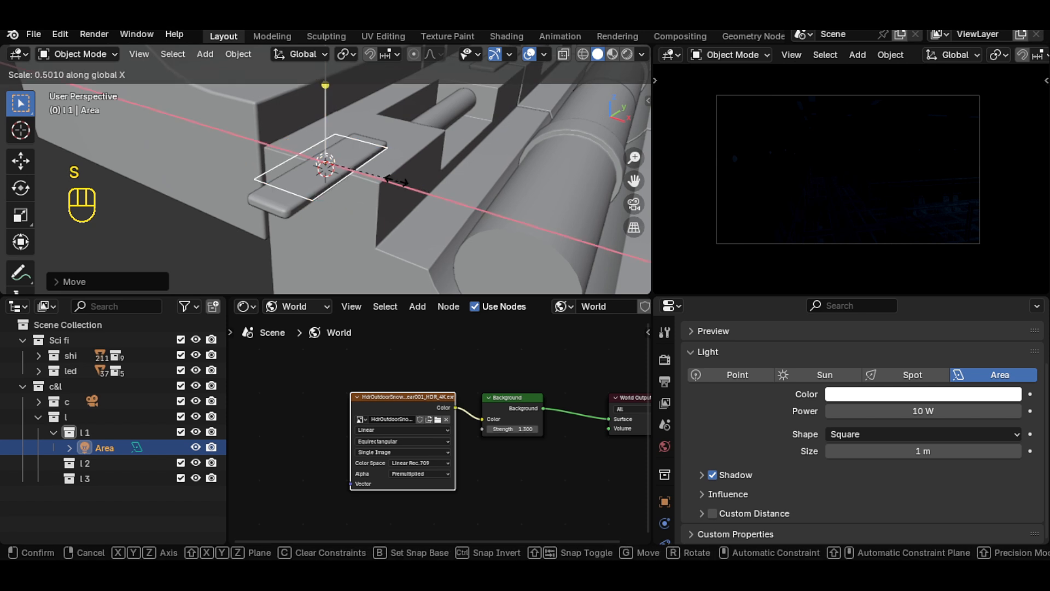
click(367, 171)
shift+middle_drag(358, 182, 454, 206)
key(g)
key(y)
click(451, 191)
Give the area light an orange-red colour and set its power to 90 W.
click(910, 395)
click(913, 303)
click(917, 414)
text(40)
key(Return)
Maximize the 3D viewport and duplicate the orange area light along Y to the next spot under the walkway.
key(ctrl+space)
key(ctrl+space)
key(ctrl+space)
middle_drag(660, 184, 691, 231)
key(shift+d)
key(y)
click(874, 378)
key(KP_Decimal)
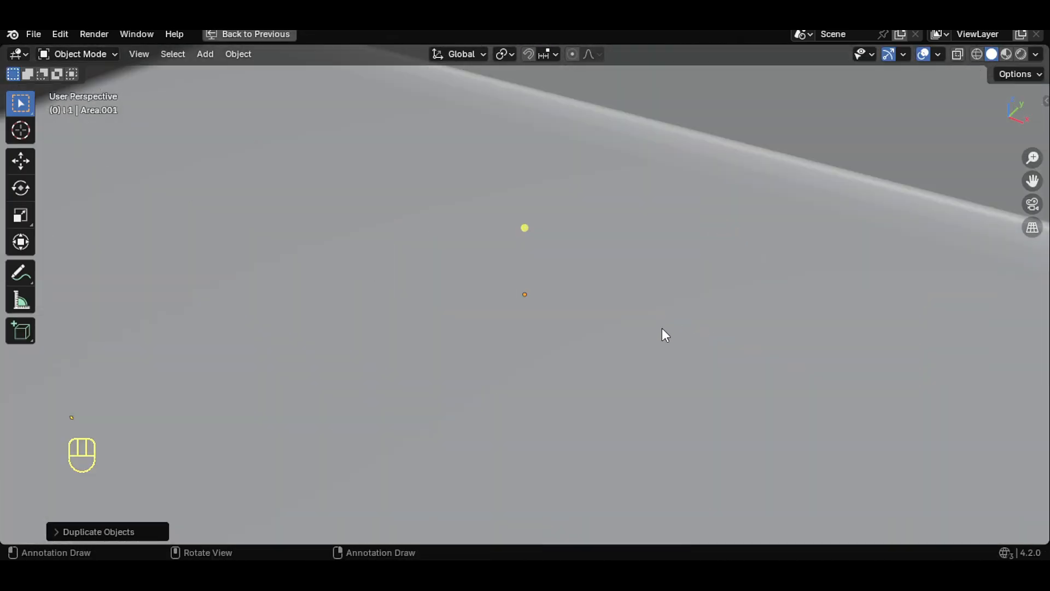
Resize the duplicated area light along Y and reposition it to fit its new spot.
key(s)
key(y)
key(g)
key(s)
click(728, 279)
Duplicate the area light farther along Y, then rescale the copy along Y and adjust its position.
key(shift+d)
key(y)
click(909, 123)
key(s)
key(y)
key(g)
click(832, 127)
Make a fourth orange area light by duplicating the last one farther along Y.
shift+middle_drag(832, 127, 715, 249)
key(shift+d)
key(y)
click(812, 159)
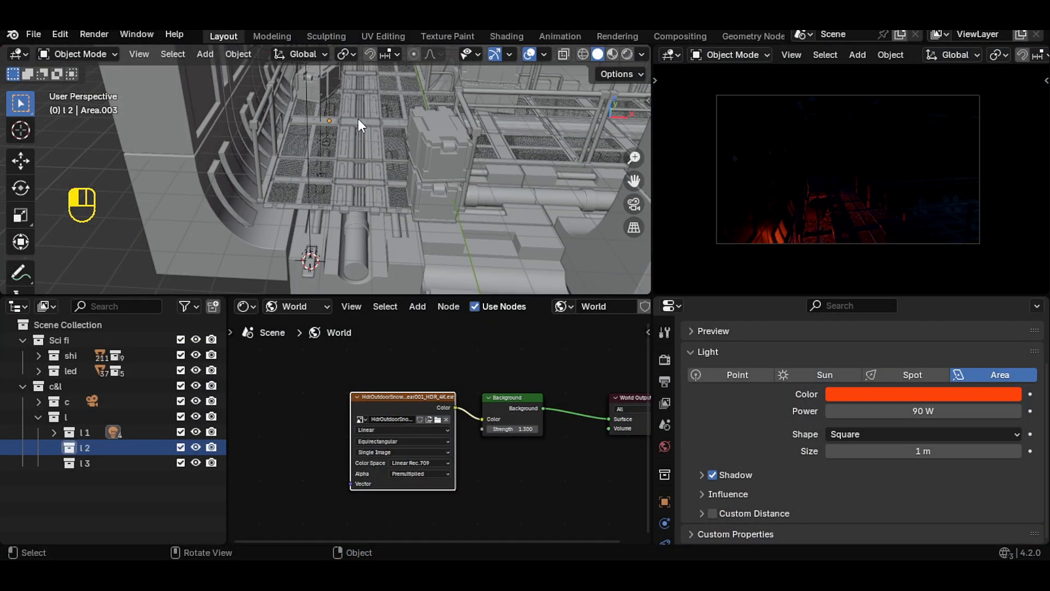
Snap the 3D cursor to the walkway's middle cross plate and add a point light there in collection l 2.
shift+click(358, 121)
key(shift+s)
click(361, 218)
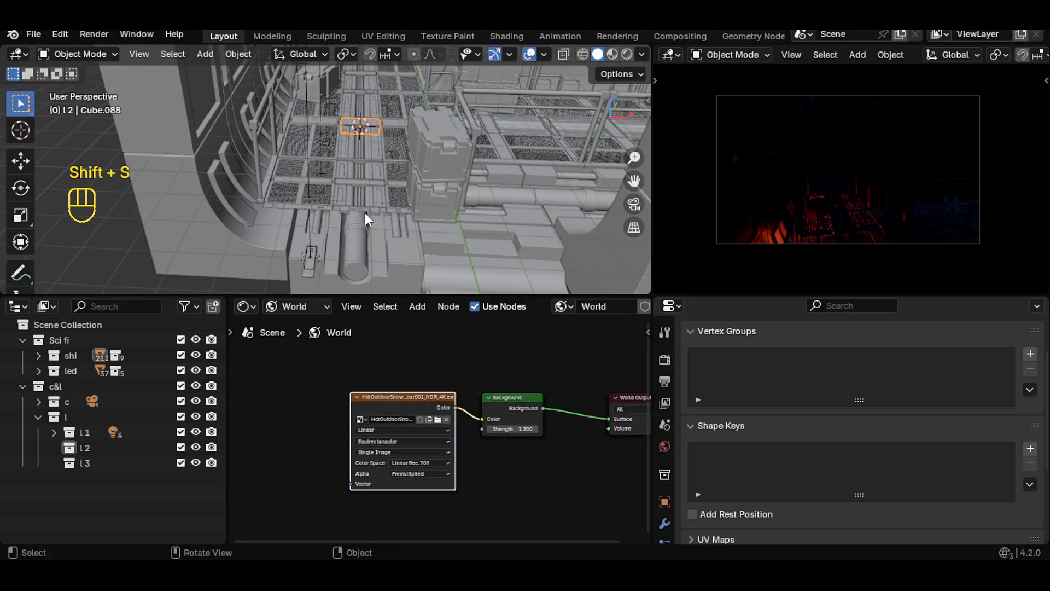
key(shift+a)
mouse_move(361, 270)
click(460, 271)
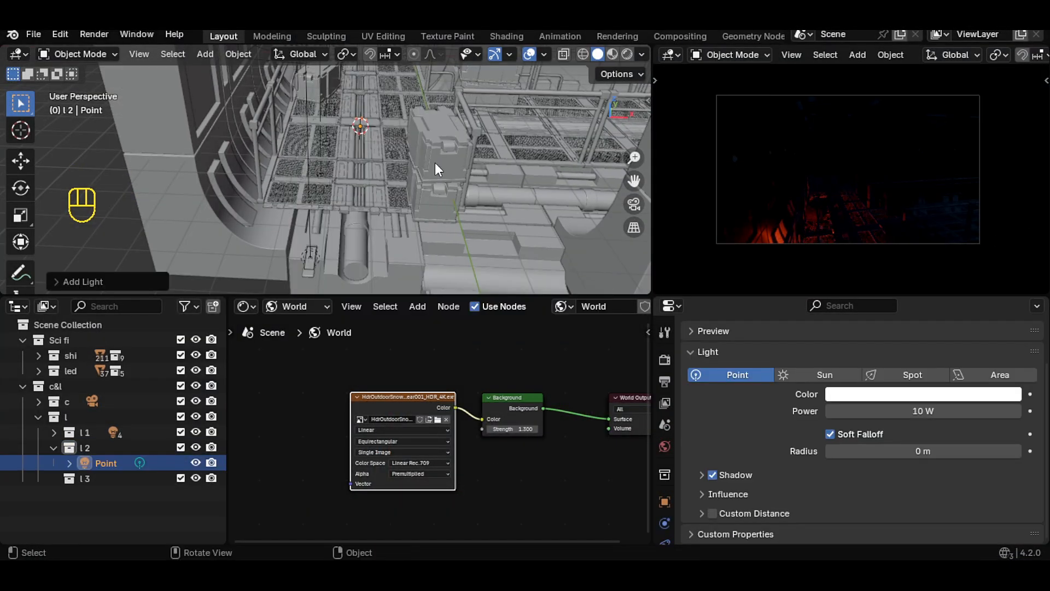
Raise the point light along Z about 1.3 m above the walkway.
key(g)
key(z)
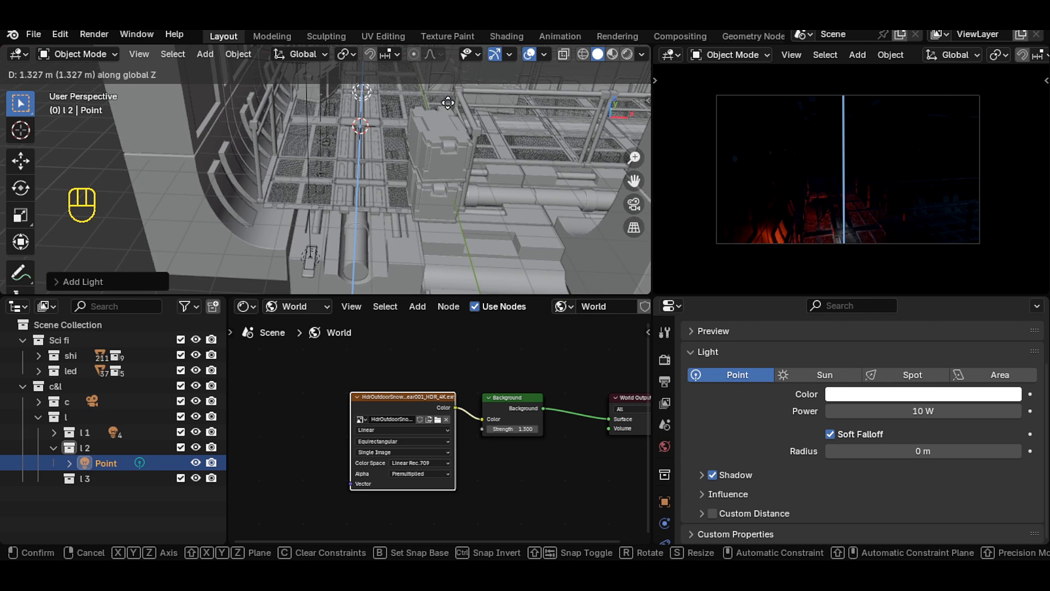
click(448, 99)
shift+middle_drag(473, 110, 496, 164)
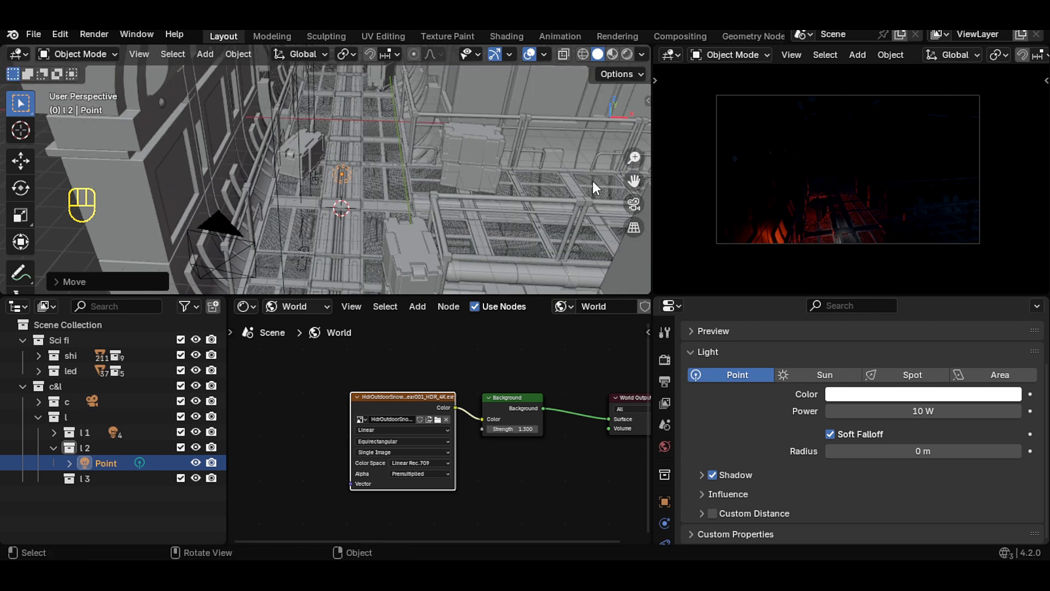
Duplicate the walkway point light along Y and adjust the copy's position over the next section.
key(ctrl+space)
key(ctrl+space)
key(ctrl+space)
middle_drag(754, 289, 706, 279)
middle_drag(706, 279, 483, 416)
key(g)
right_click(684, 293)
scroll(483, 417, up, 1)
key(shift+d)
key(y)
click(410, 120)
shift+middle_drag(411, 120, 497, 327)
key(g)
click(476, 312)
Duplicate the point light again along Y and align this second copy with the centre of the walkway.
key(shift+d)
key(y)
click(303, 80)
middle_drag(465, 339, 415, 289)
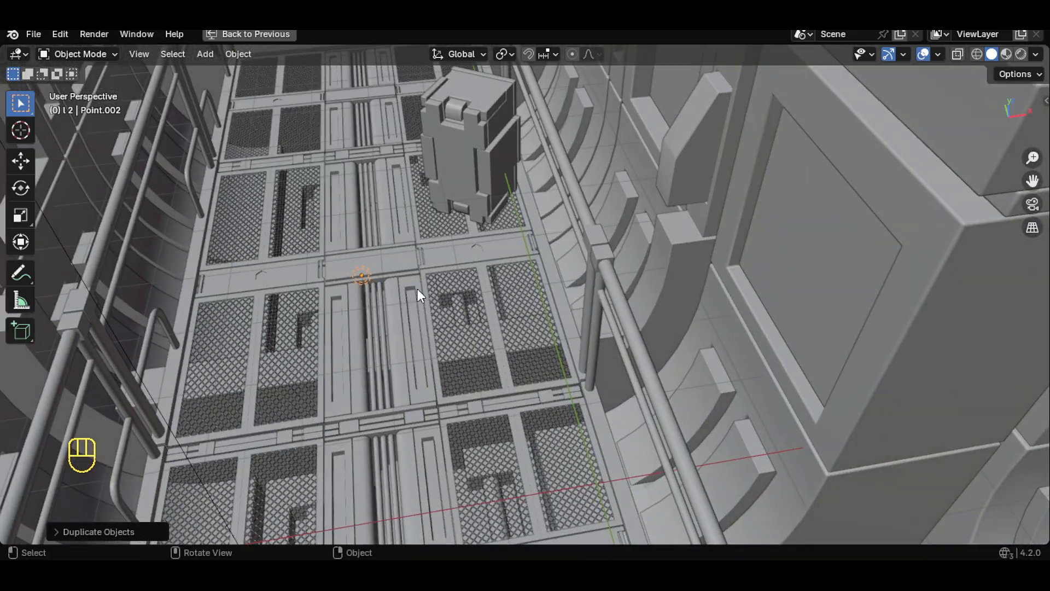
key(g)
click(417, 276)
Duplicate the point light a third time along Y toward the far end of the main walkway.
key(shift+d)
key(y)
click(390, 94)
Duplicate the point light along X from the main walkway onto the side walkway.
shift+middle_drag(495, 356, 511, 309)
middle_drag(511, 309, 533, 227)
shift+middle_drag(534, 227, 569, 249)
middle_drag(568, 249, 433, 353)
key(shift+d)
key(x)
click(891, 294)
Duplicate the side walkway's point light two more times along X down the walkway.
shift+middle_drag(825, 291, 704, 324)
key(shift+d)
key(x)
click(924, 274)
key(shift+d)
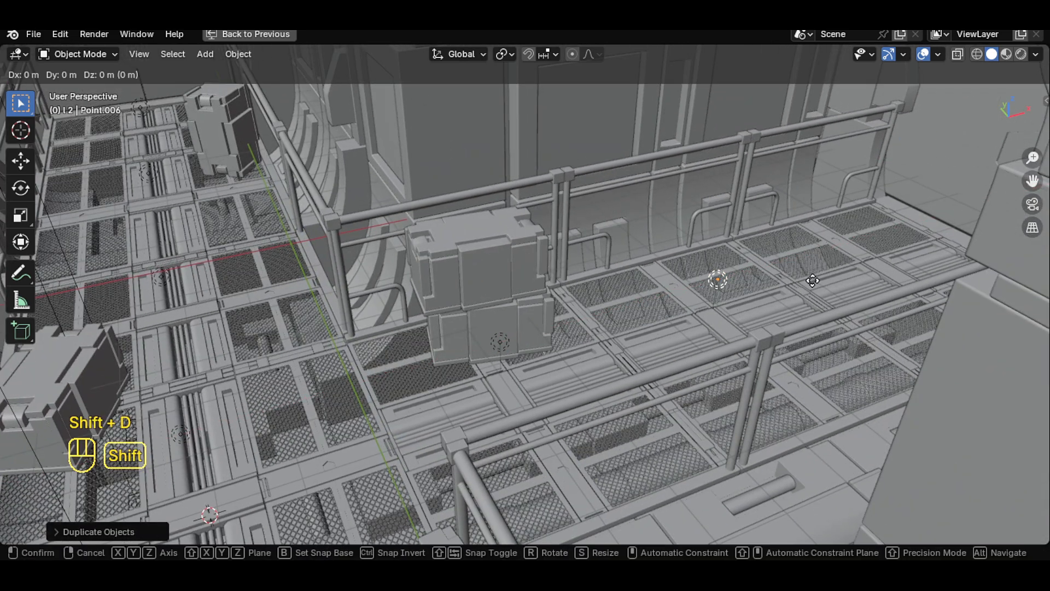
key(x)
click(994, 234)
scroll(613, 306, down, 5)
middle_drag(613, 306, 563, 270)
key(ctrl+space)
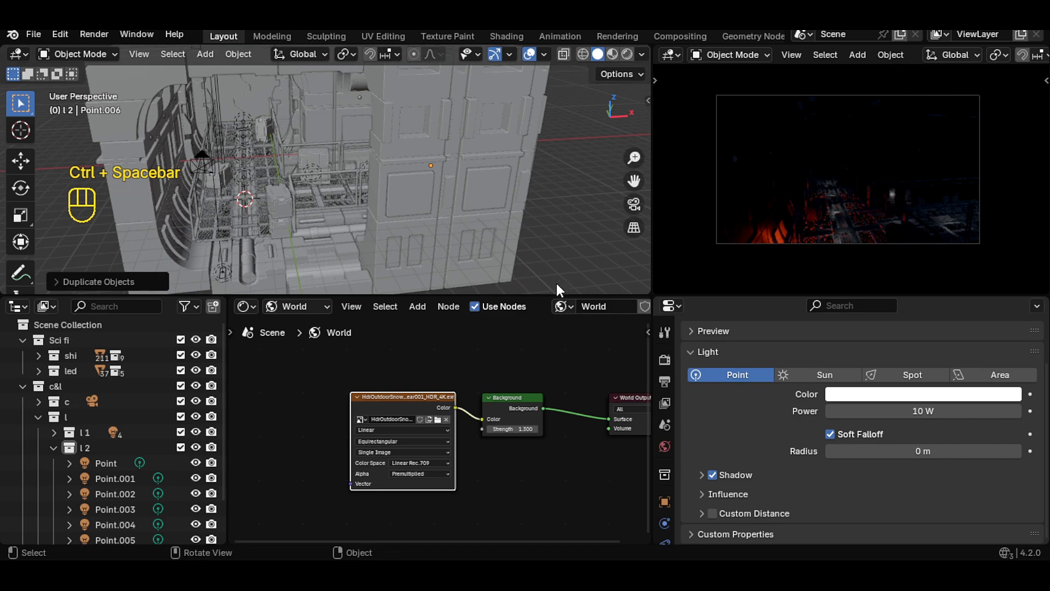
Check the rendered camera view full screen and adjust the height of the point light near the stacked crates along Z.
key(ctrl+space)
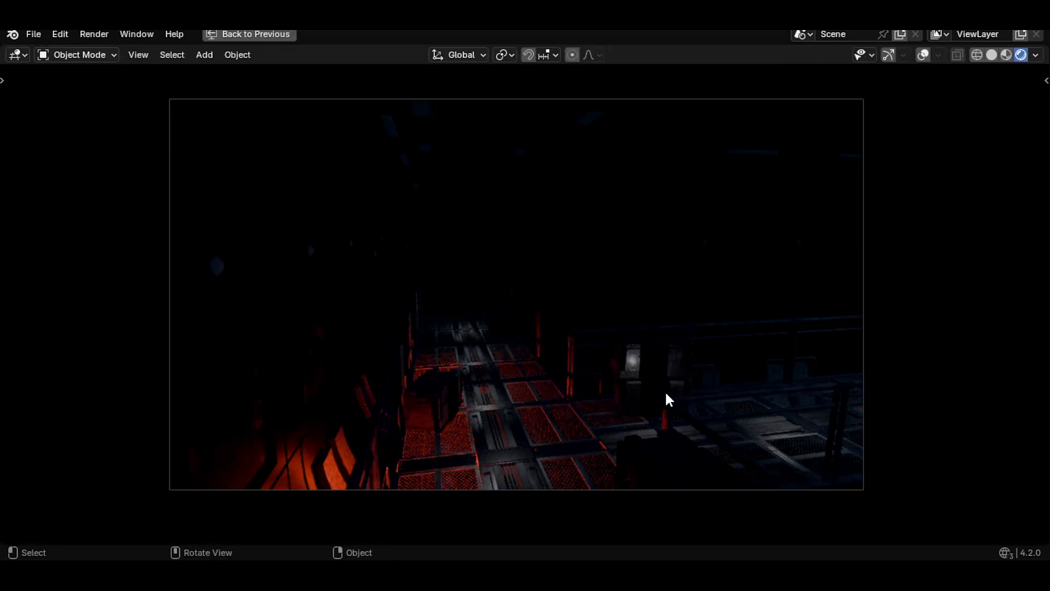
key(ctrl+space)
scroll(377, 161, up, 3)
middle_drag(376, 161, 402, 159)
click(429, 183)
key(g)
key(z)
click(435, 164)
Collapse collection l 2 and add a fourth collection l 4 inside collection l.
click(53, 448)
click(53, 417)
click(213, 306)
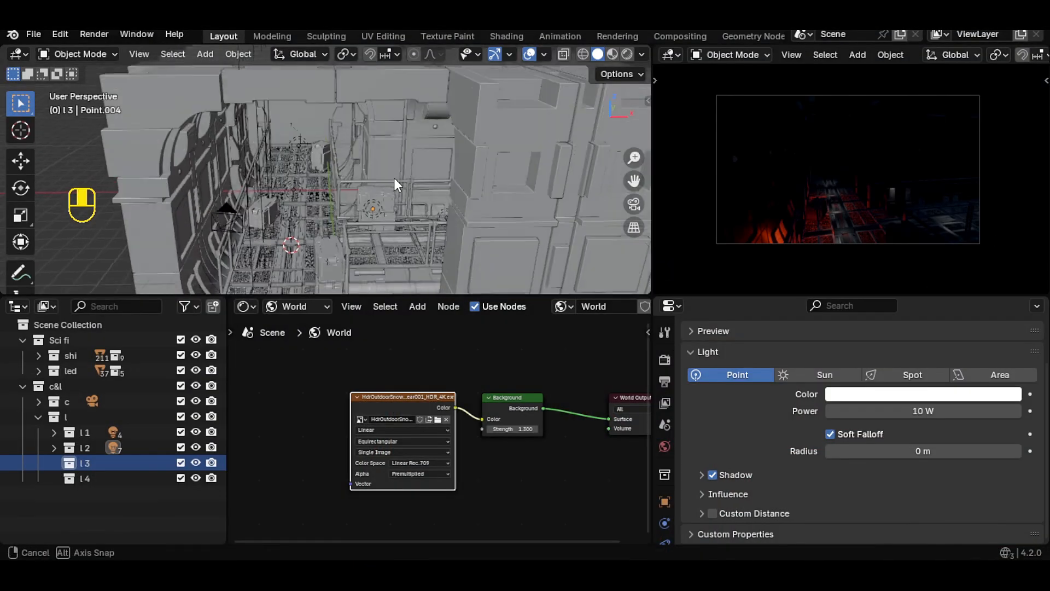
Add a point light to collection l 3 and move it off the 3D cursor to a spot above the walkway.
scroll(383, 178, up, 3)
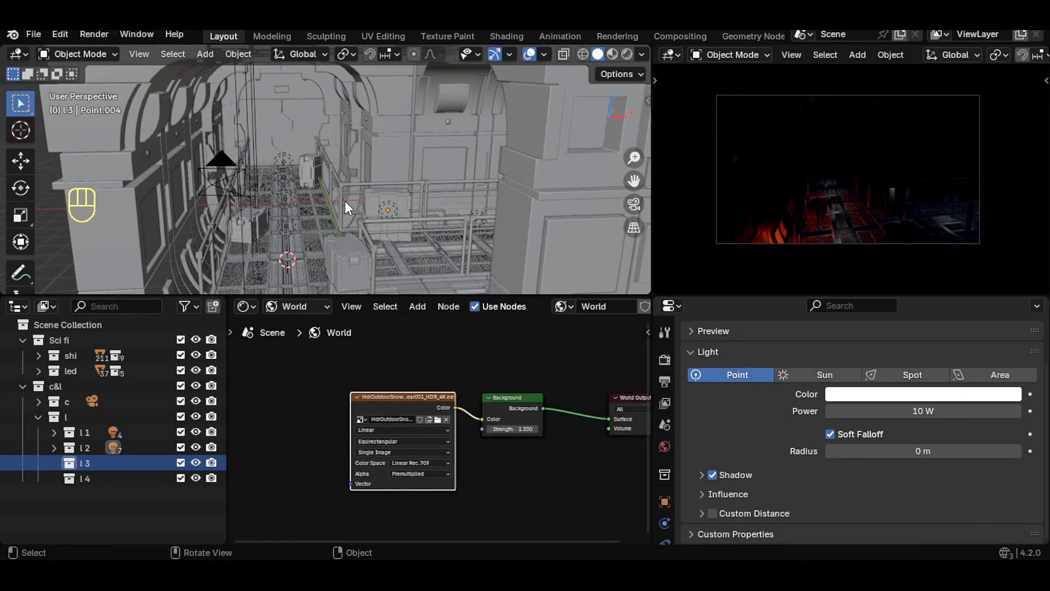
key(shift+a)
mouse_move(274, 271)
click(406, 274)
key(g)
click(314, 178)
Adjust the new point light's height along Z and set its power to 50 W.
middle_drag(315, 180, 372, 166)
key(g)
key(z)
click(373, 160)
click(909, 410)
text(50)
key(Return)
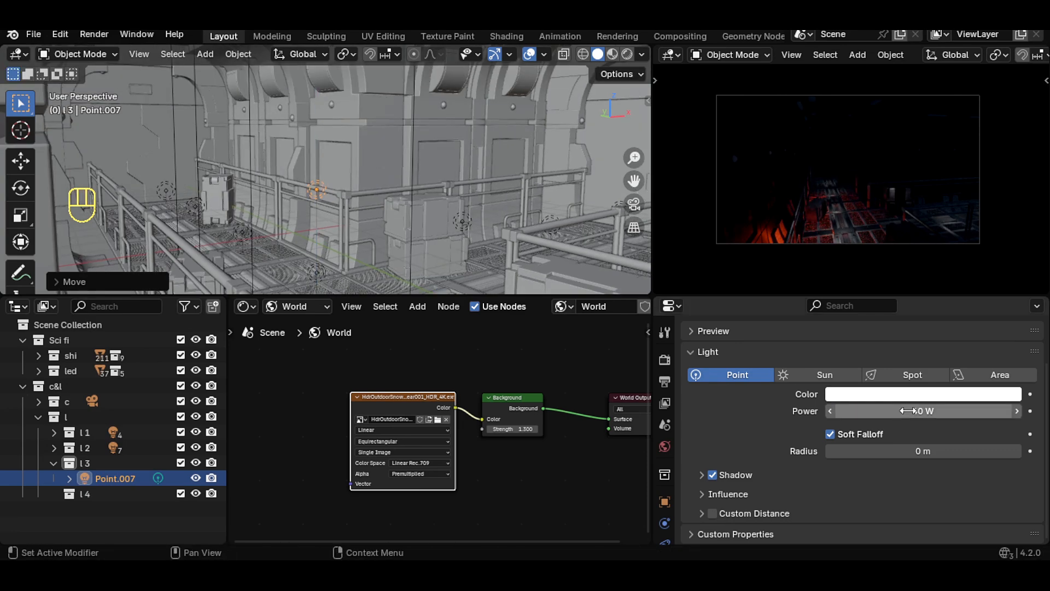
Set the new point light's color to pure red and its radius to 0.2 m.
middle_drag(458, 204, 414, 207)
click(951, 393)
click(930, 308)
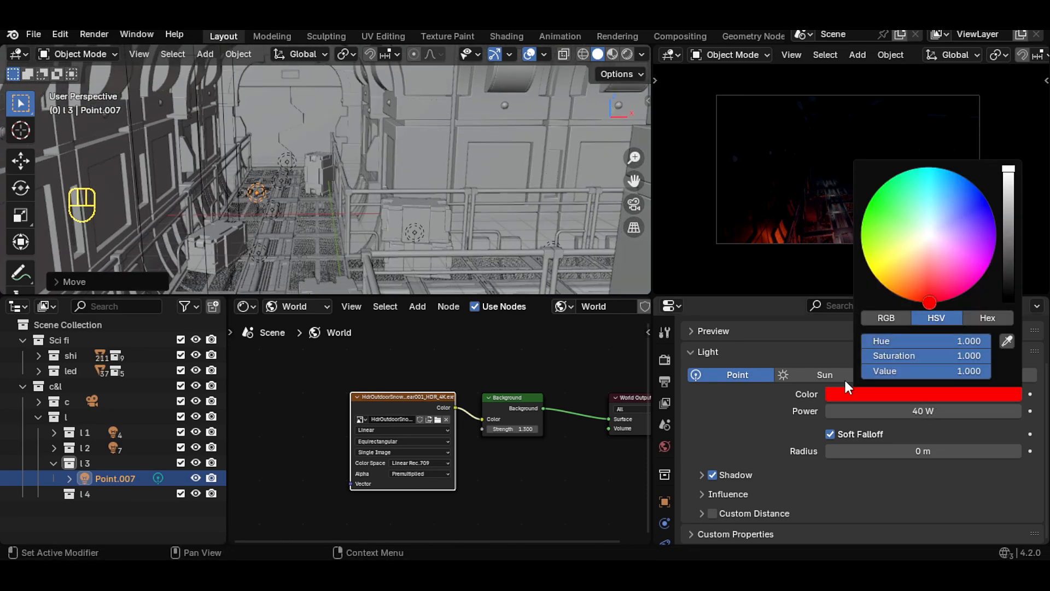
key(ctrl+space)
ctrl+middle_drag(641, 286, 607, 337)
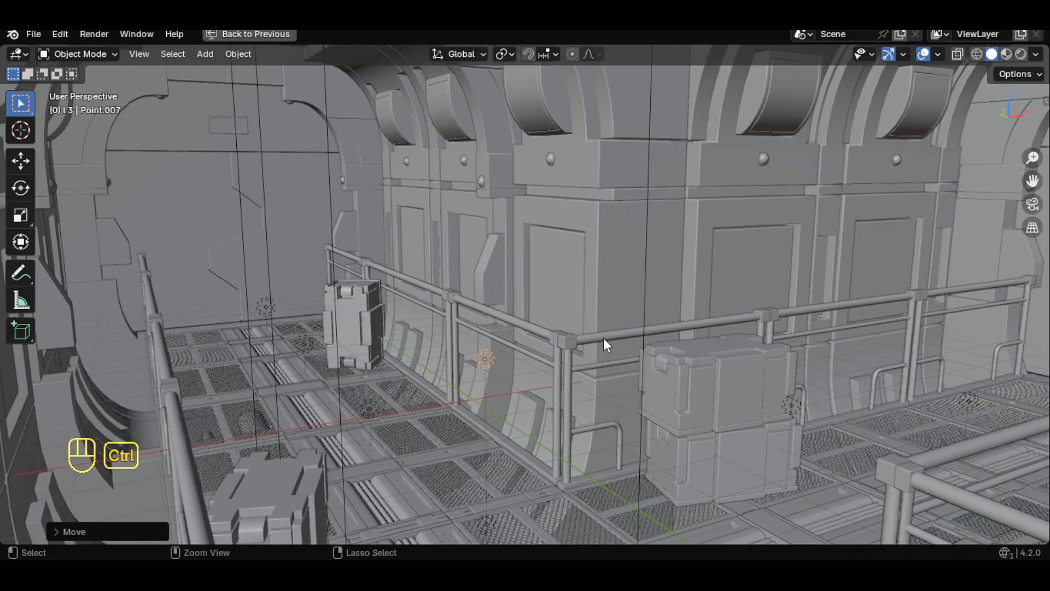
key(ctrl+space)
drag(923, 451, 941, 450)
Duplicate the red point light twice along Y so the copies line the walkway toward its far end.
key(ctrl+space)
mouse_move(522, 328)
middle_down()
mouse_move(491, 359)
mouse_move(523, 336)
middle_up()
key(shift+d)
key(y)
click(375, 351)
middle_drag(375, 351, 352, 289)
key(shift+d)
key(y)
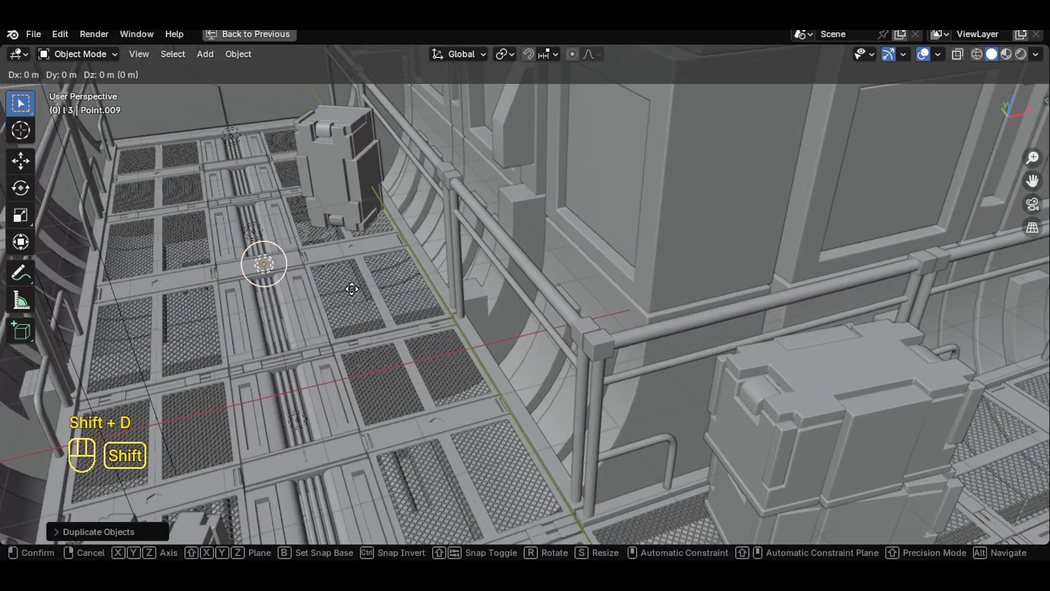
click(262, 200)
middle_drag(263, 200, 242, 280)
Duplicate the farthest red light along Y to the far end of the walkway and fine-tune its Y position.
key(shift+d)
key(y)
click(226, 227)
key(shift+d)
key(y)
click(218, 134)
key(g)
key(y)
click(222, 133)
Duplicate the original red light along X near the stacked crates, and copy it again farther along the side walkway.
scroll(448, 306, down, 2)
middle_drag(465, 320, 438, 289)
click(444, 397)
middle_drag(514, 409, 599, 380)
key(shift+d)
key(x)
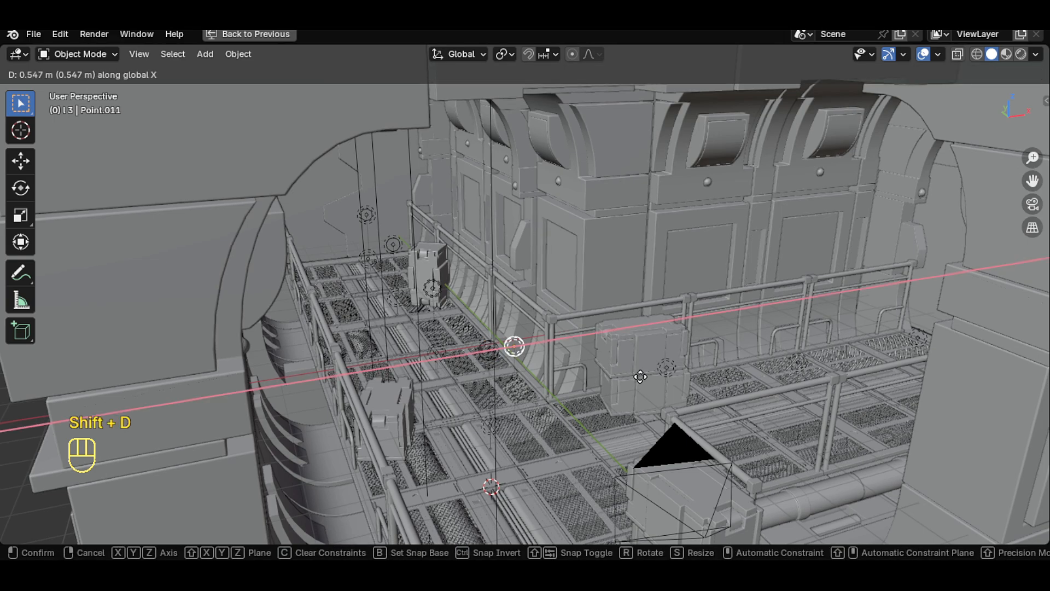
click(778, 330)
key(shift+d)
key(x)
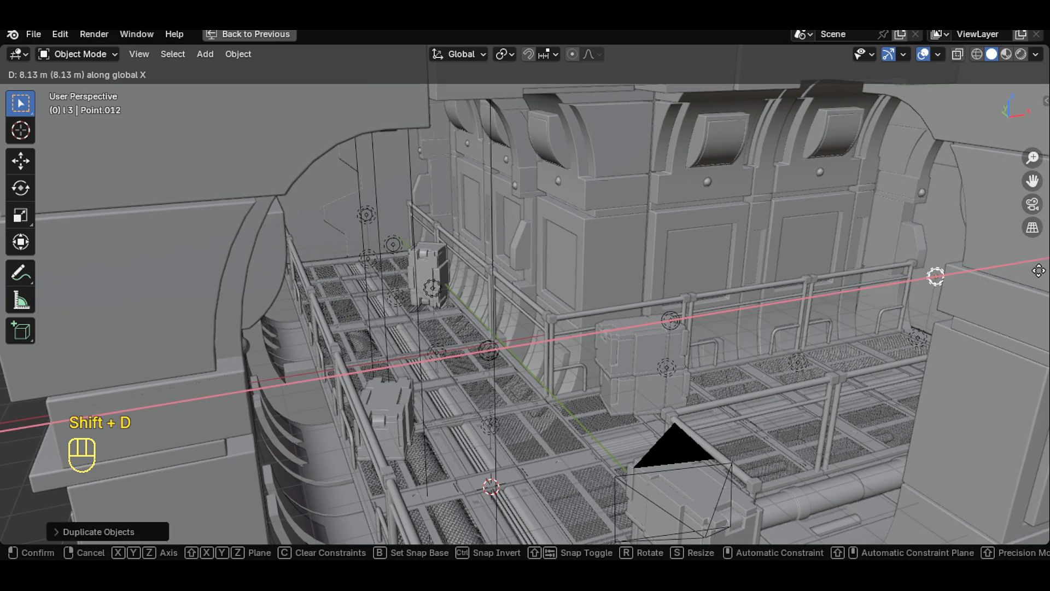
click(1030, 301)
Add one more copy of the red light along X at the far end of the side walkway.
scroll(885, 297, down, 3)
middle_drag(837, 293, 860, 296)
key(shift+d)
key(x)
click(820, 306)
scroll(612, 323, down, 4)
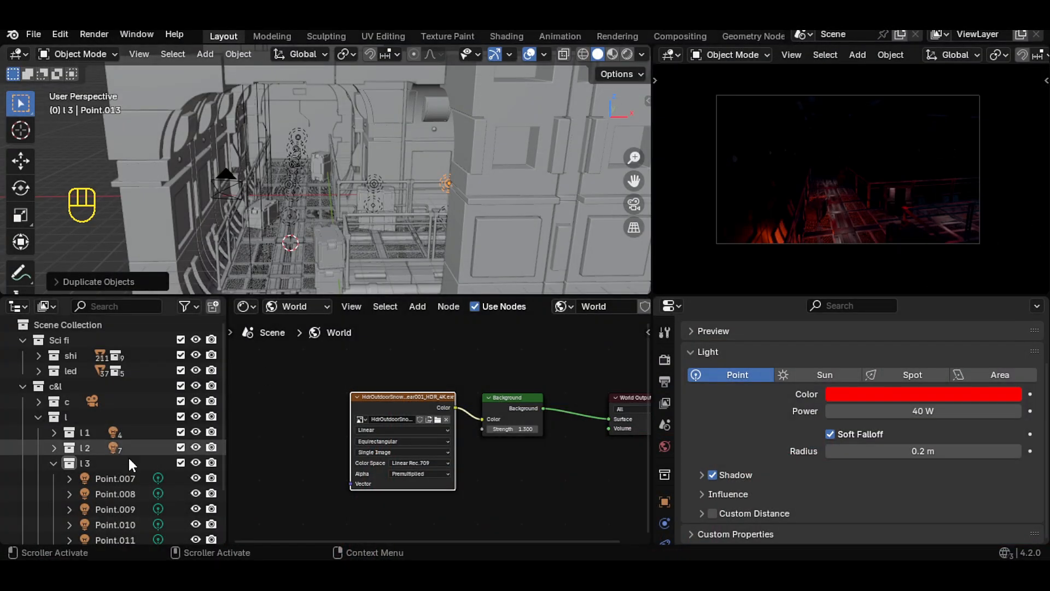
Make l 4 the active collection and collapse collection l 3.
scroll(128, 455, down, 2)
click(77, 528)
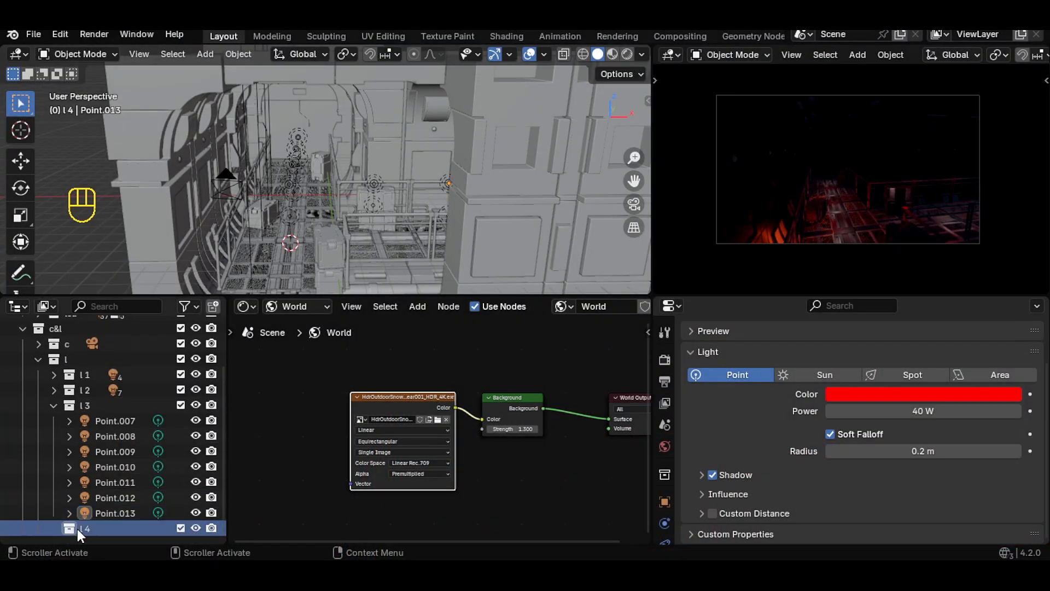
click(53, 406)
Select all seven red point lights of l 3 and duplicate them upward along Z to ceiling height.
scroll(345, 219, up, 3)
middle_drag(344, 219, 329, 197)
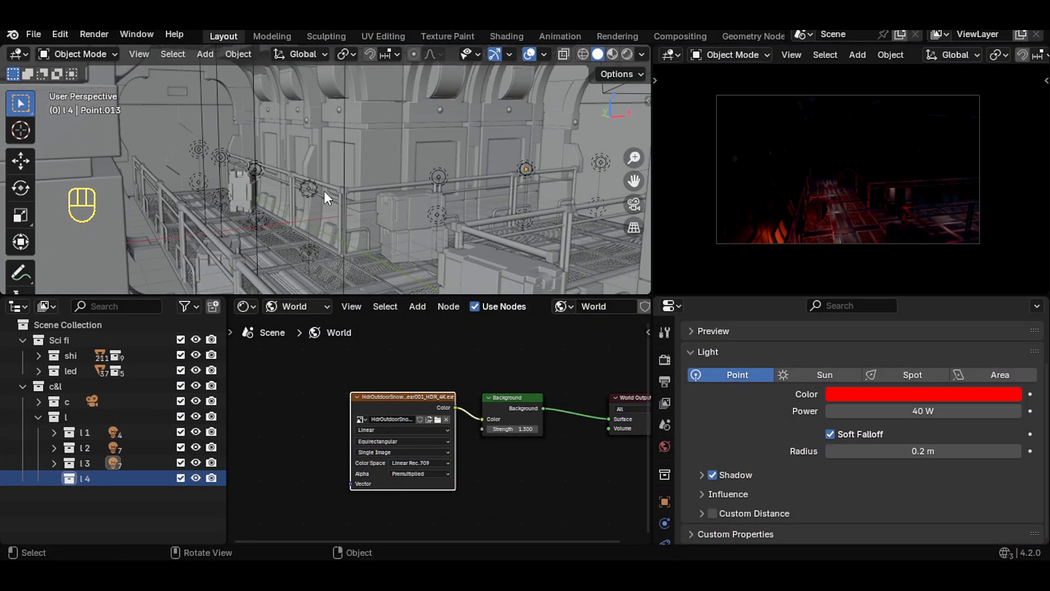
click(311, 190)
middle_drag(403, 180, 381, 179)
click(208, 145)
click(210, 146)
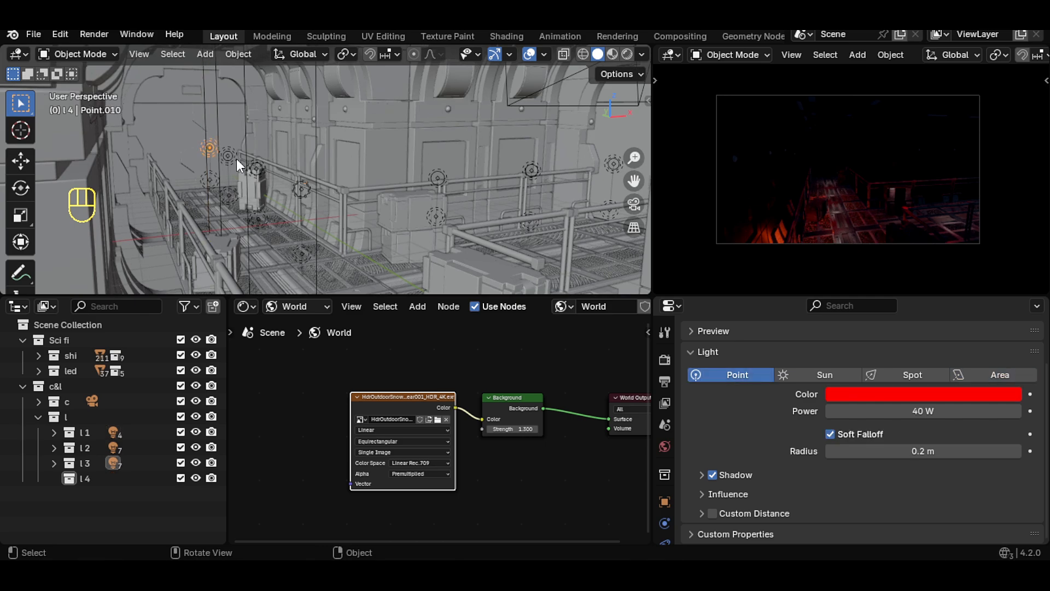
shift+click(228, 155)
shift+click(257, 169)
shift+click(302, 189)
scroll(524, 179, down, 2)
middle_drag(524, 179, 563, 197)
shift+click(484, 168)
middle_drag(484, 168, 453, 163)
shift+click(517, 155)
key(shift)
key(shift+d)
key(z)
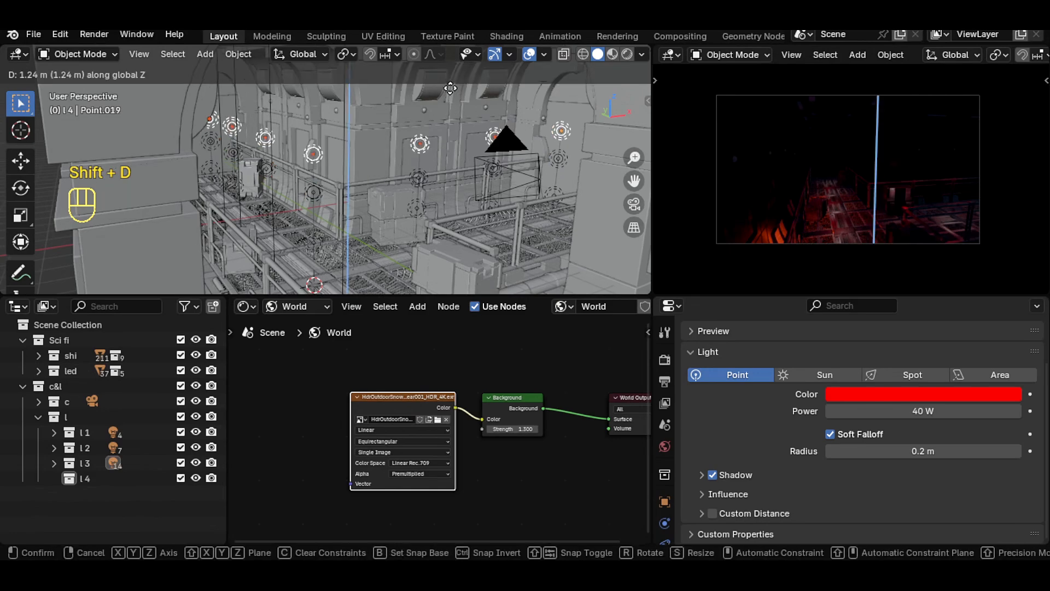
click(452, 127)
middle_drag(451, 126, 388, 124)
Move the seven duplicated ceiling lights from collection l 3 into collection l 4.
click(54, 463)
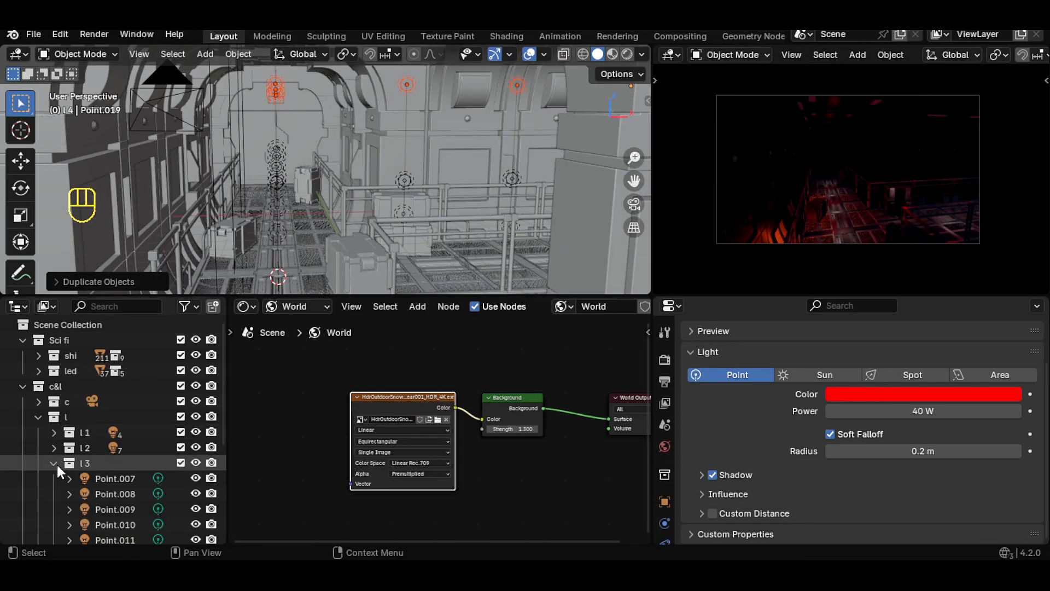
scroll(83, 448, down, 5)
drag(106, 435, 82, 532)
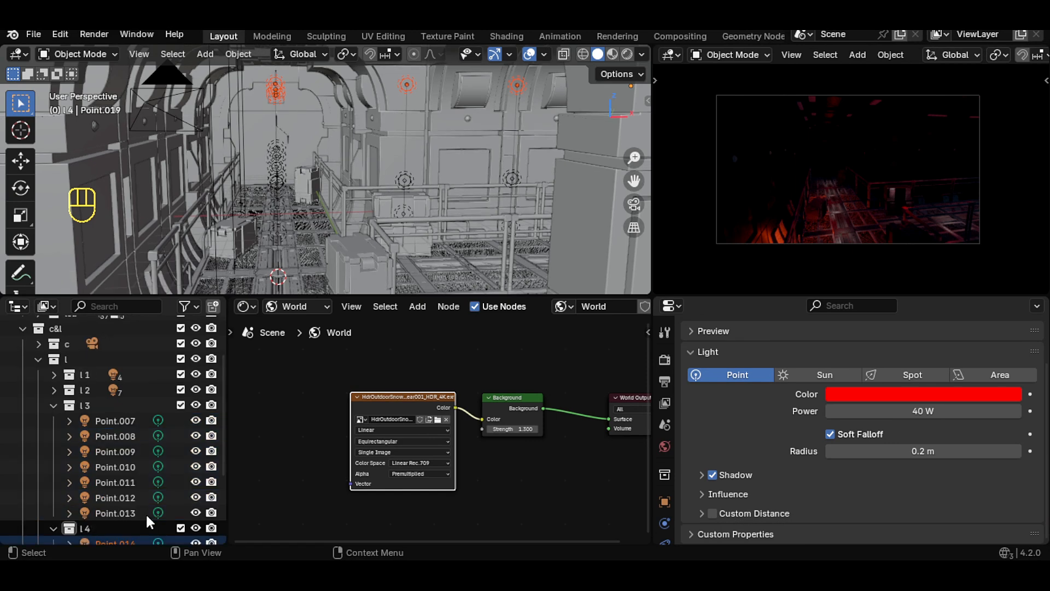
Set the color of the first light in l 4, Point.014, to white with a hex value.
scroll(111, 498, down, 4)
click(115, 436)
click(898, 394)
click(987, 318)
click(885, 342)
text(f)
click(749, 437)
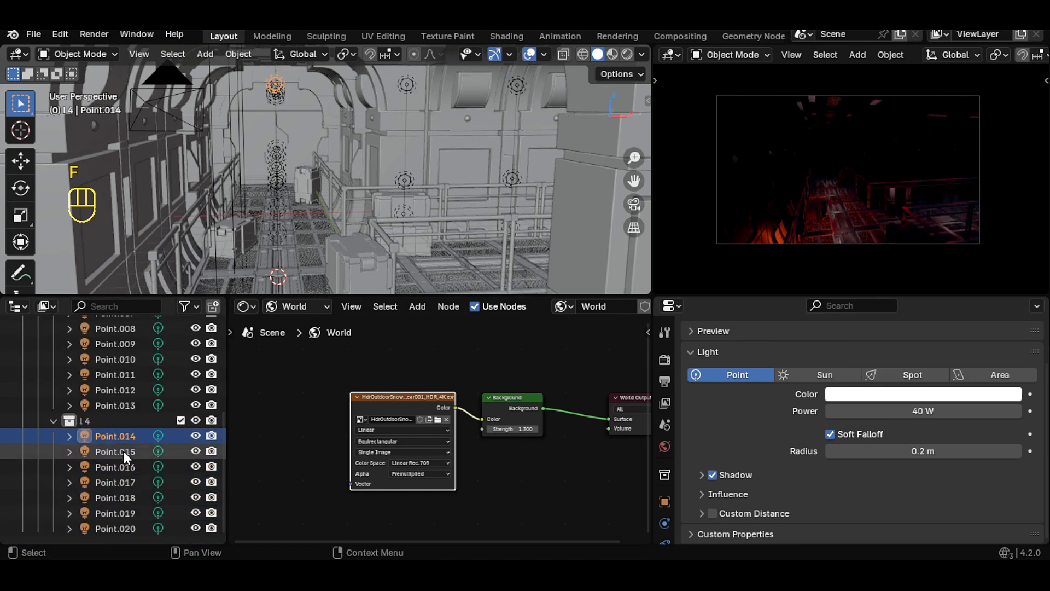
Recolor the remaining l 4 lights, from Point.015 through Point.020, white with a hex value.
click(122, 452)
click(895, 396)
click(948, 337)
text(ff)
key(Return)
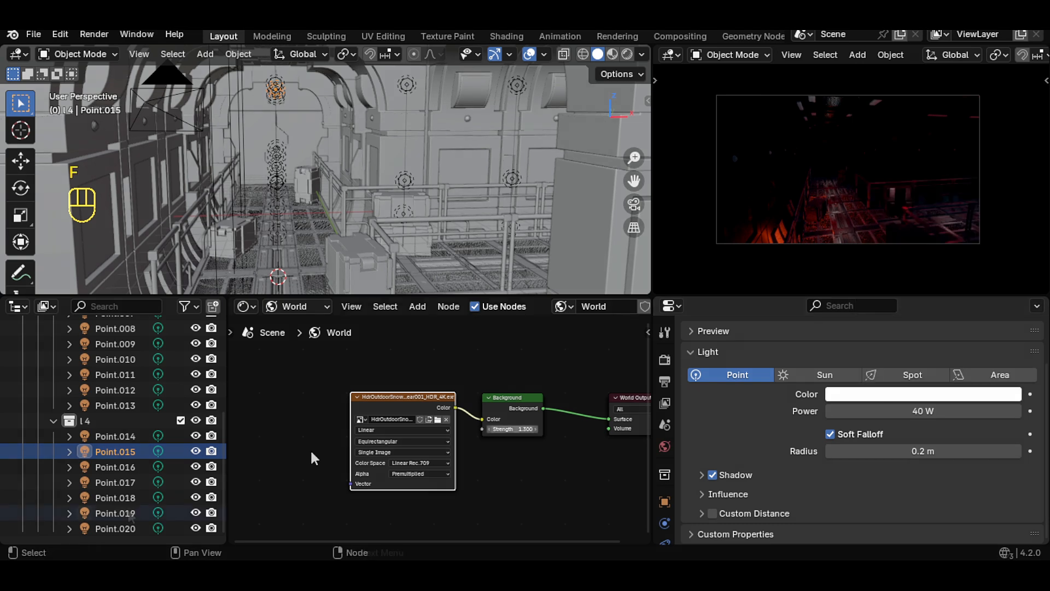
click(115, 529)
click(896, 393)
click(952, 341)
text(fff)
key(Return)
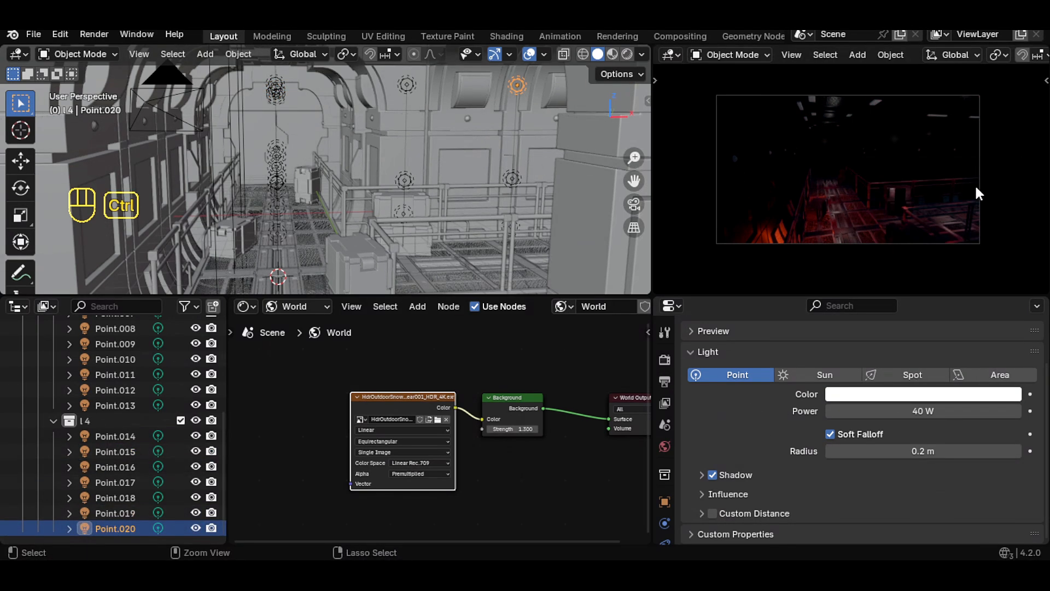
Check the rendered camera view full screen and collapse collections l 4 and l 3.
key(ctrl+space)
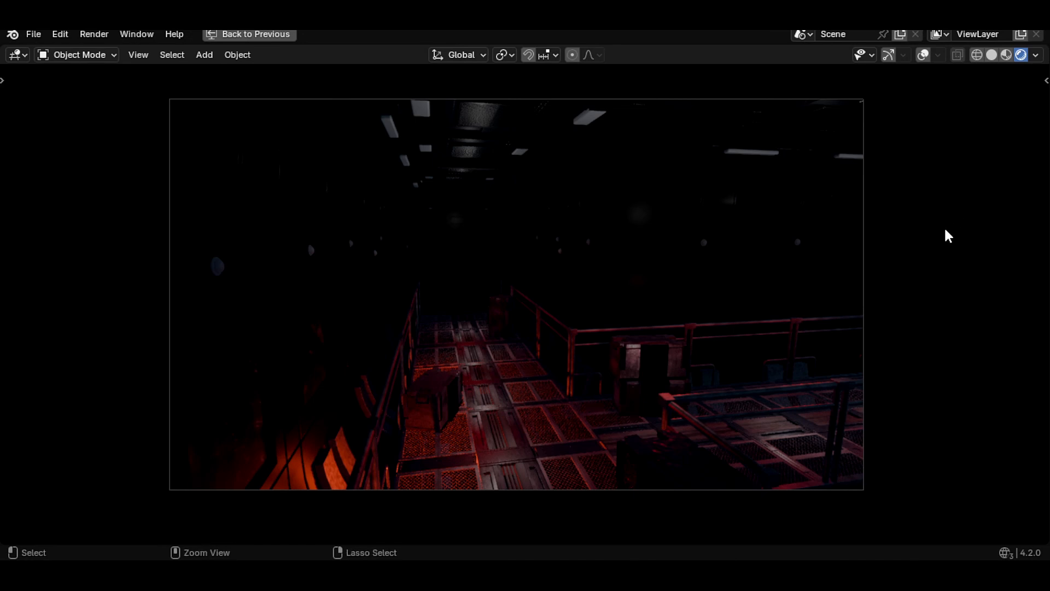
key(ctrl+space)
mouse_move(437, 189)
middle_down()
mouse_move(406, 197)
mouse_move(455, 179)
middle_up()
click(53, 419)
click(52, 404)
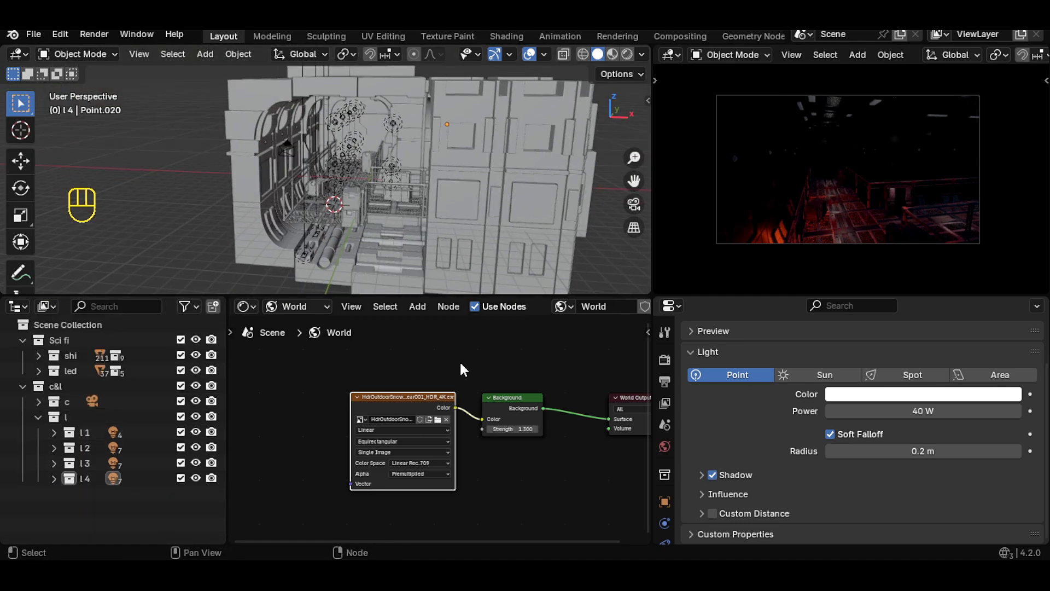
Switch the shader editor from World to Object and select the nearest round lamp on the corridor wall.
scroll(323, 116, up, 3)
click(298, 306)
click(295, 343)
scroll(411, 96, up, 3)
shift+middle_drag(412, 96, 348, 143)
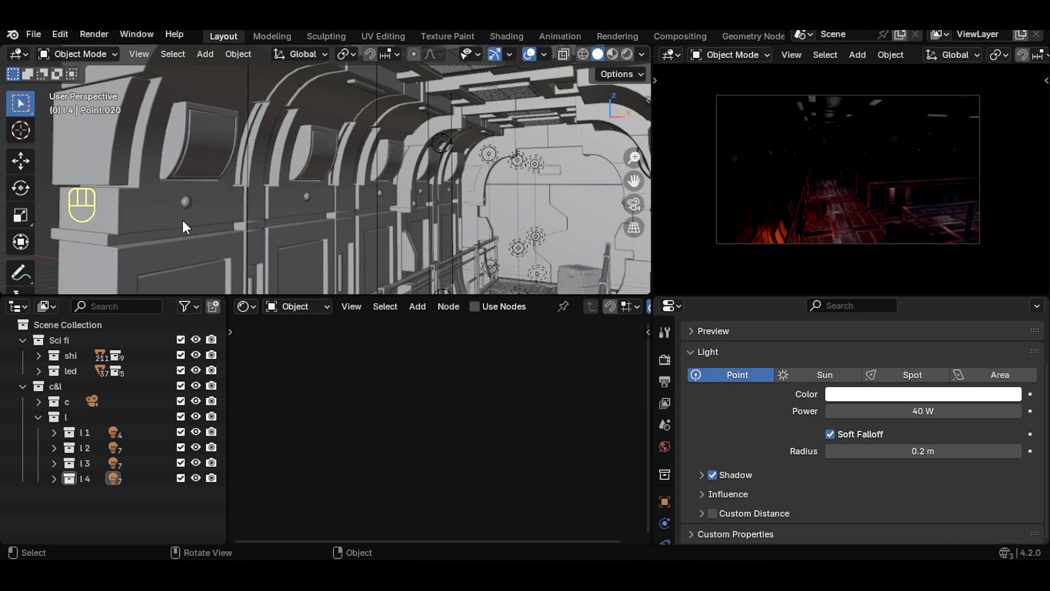
click(186, 202)
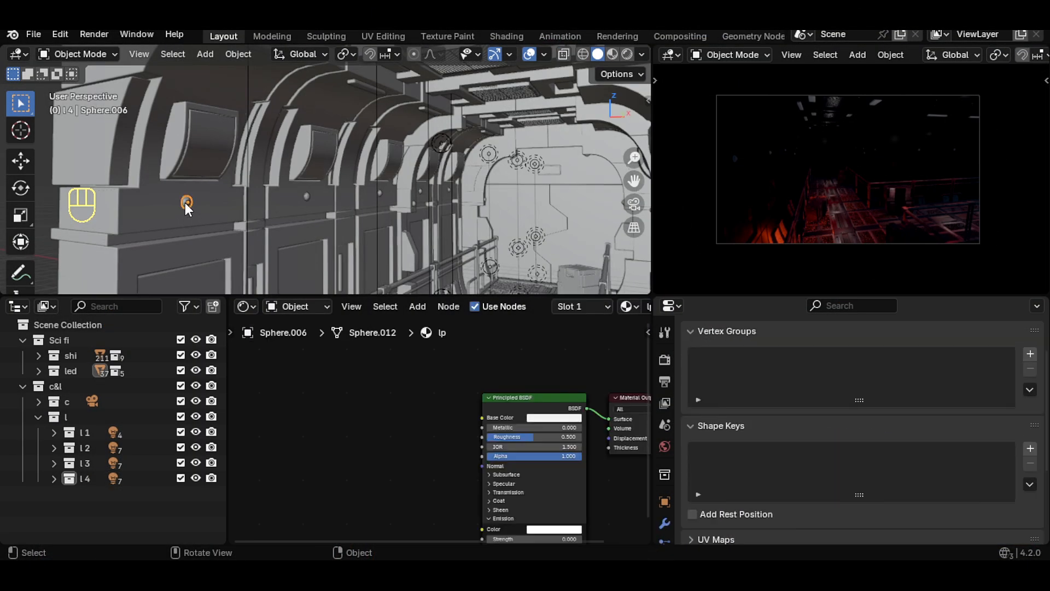
Set the lp material's emission strength to 5 and its emission color to red FF0200.
scroll(507, 467, up, 4)
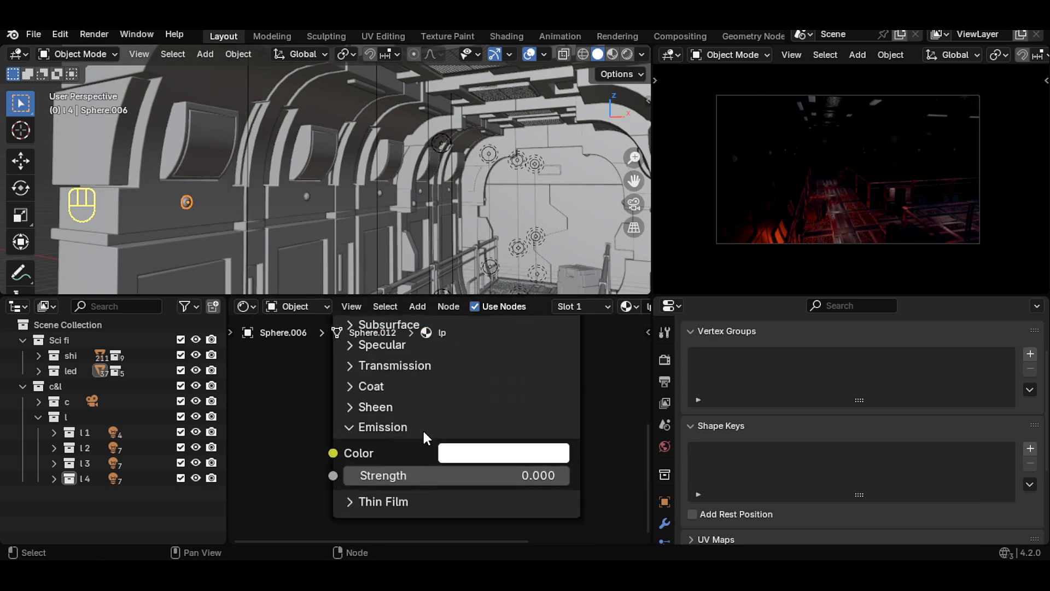
drag(410, 475, 502, 481)
click(502, 481)
text(5)
key(Return)
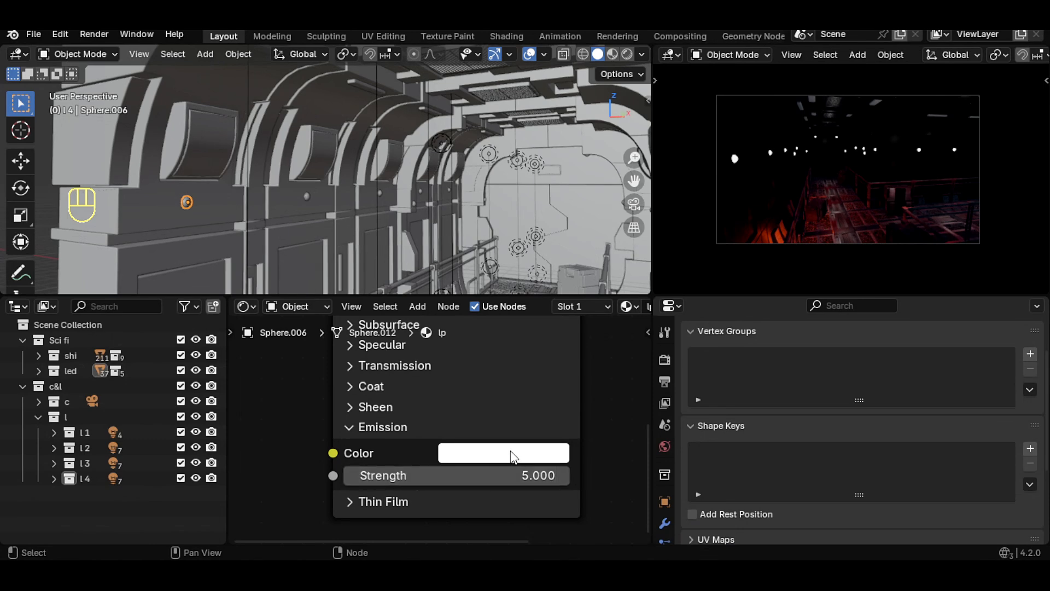
click(513, 456)
drag(536, 300, 538, 309)
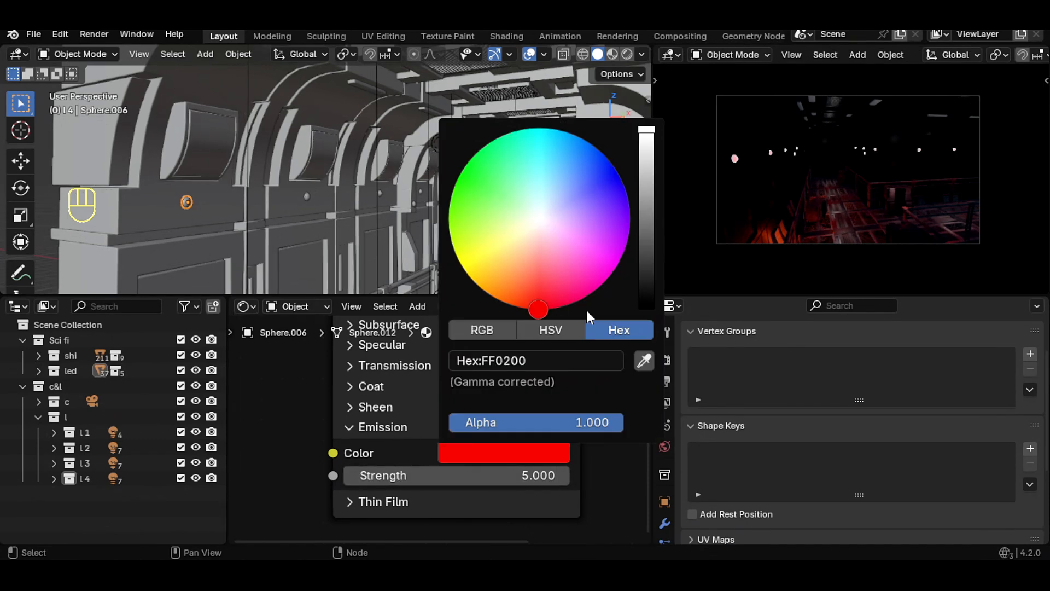
Select a ceiling light panel and give its material an emission strength of 5 with a pale bluish-lavender emission color.
click(367, 87)
click(470, 477)
text(5)
key(Return)
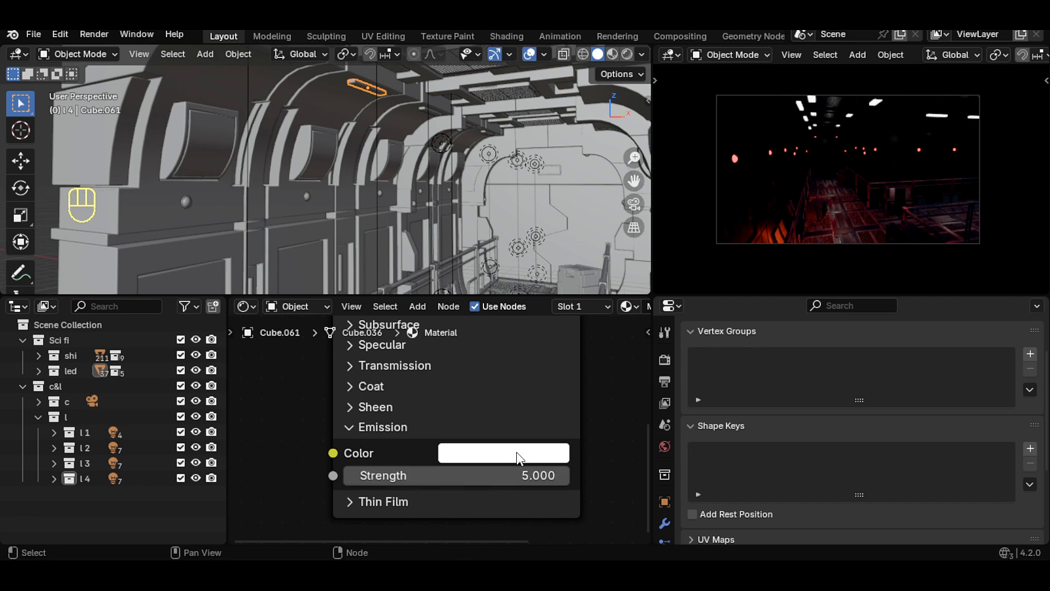
click(517, 458)
click(551, 212)
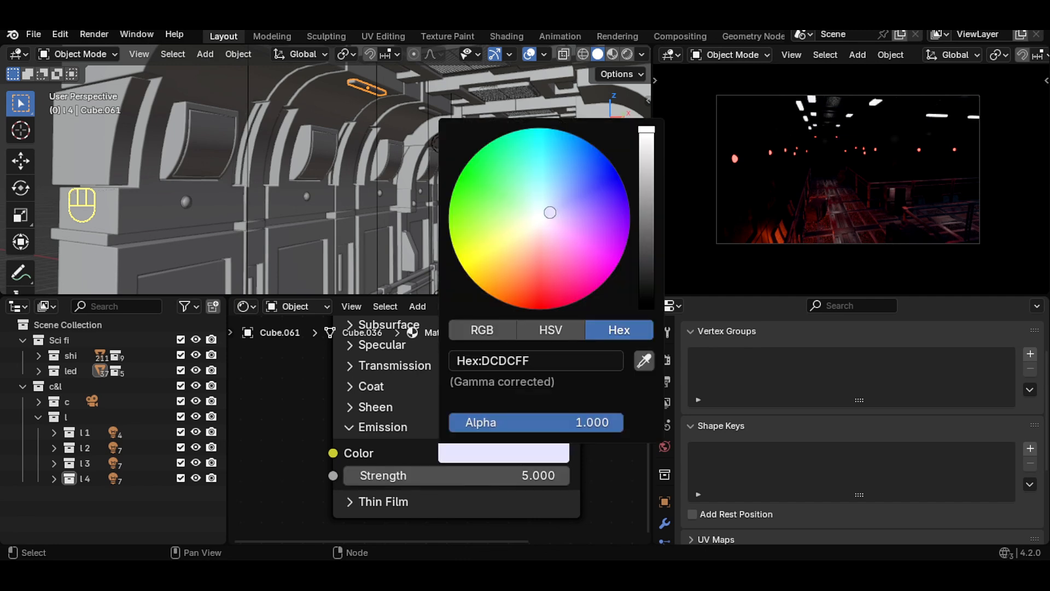
drag(551, 212, 560, 209)
Select a wall screen panel and examine the screens up close in the camera view with Material Preview shading.
click(299, 268)
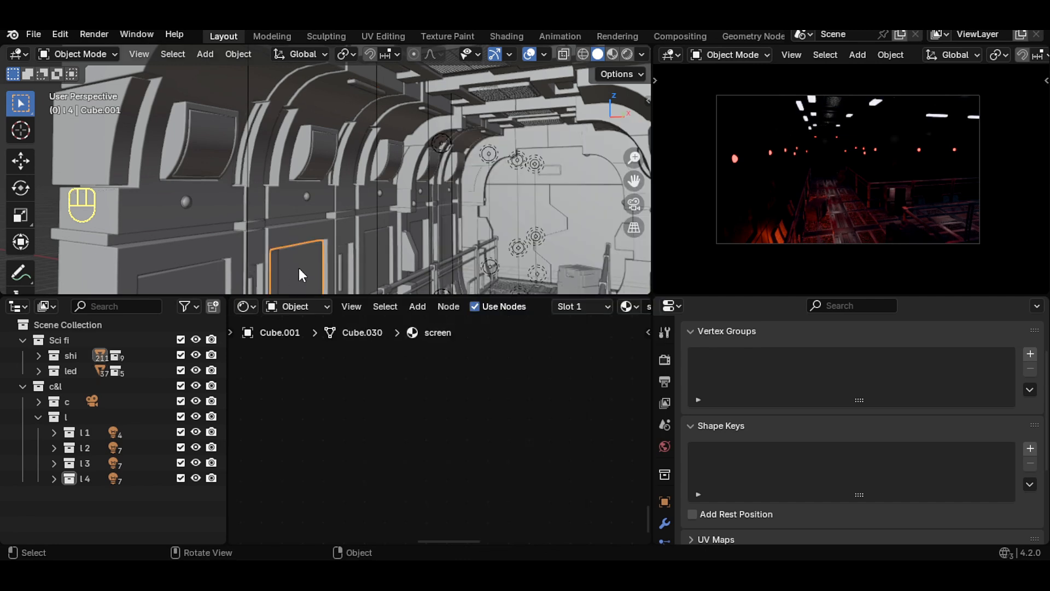
shift+middle_drag(426, 254, 437, 165)
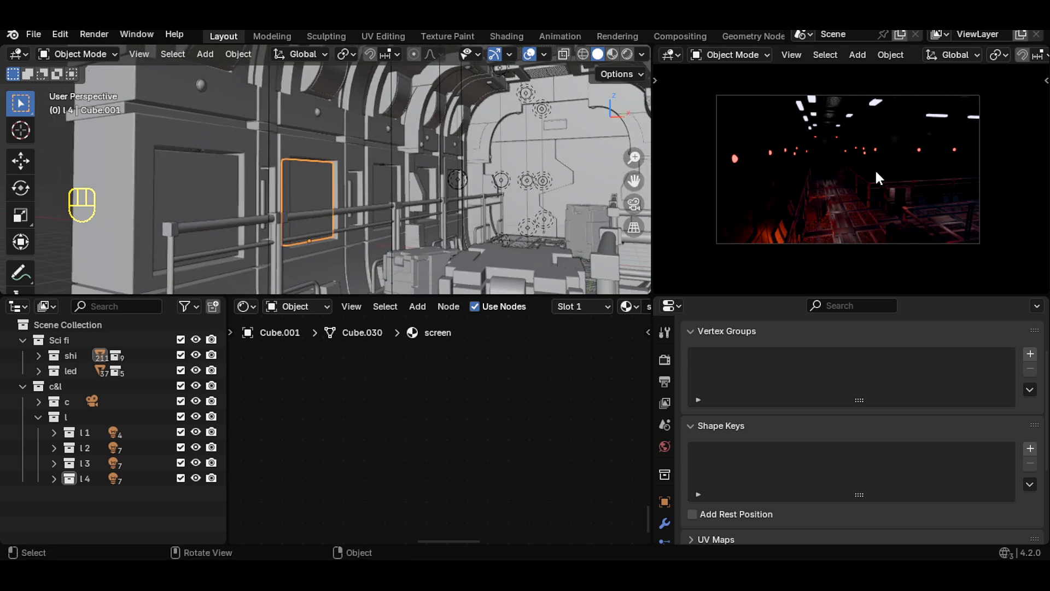
key(z)
click(840, 265)
mouse_move(786, 225)
shift+middle_down()
mouse_move(760, 187)
mouse_move(763, 135)
mouse_move(820, 149)
mouse_move(863, 140)
mouse_move(835, 141)
shift+middle_up()
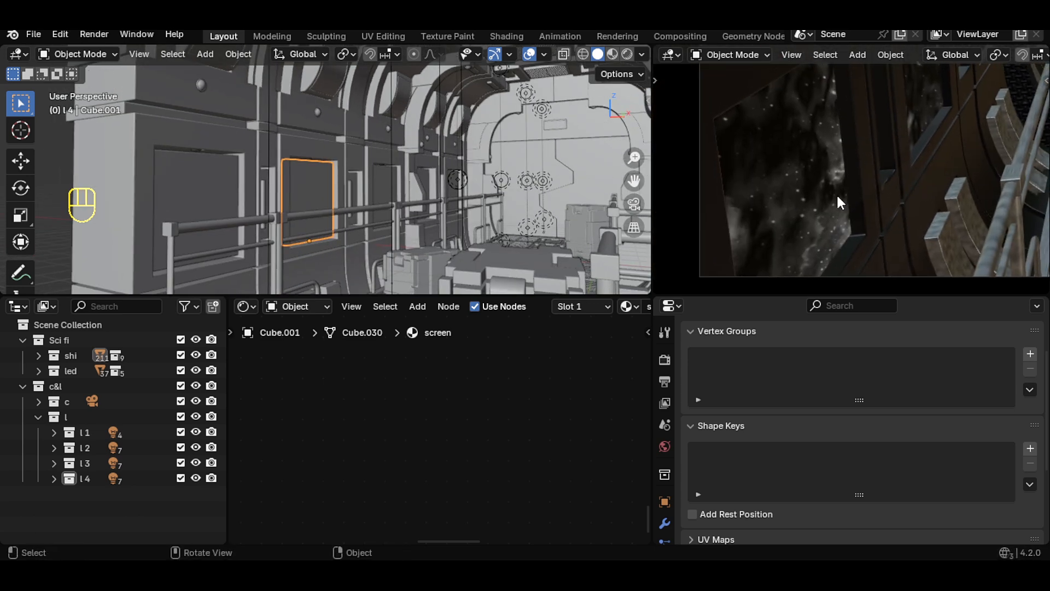
On the nearest wall screen's material, move the Color Ramp link from Base Color to Emission Color, with the camera view in Rendered shading.
click(210, 197)
scroll(347, 358, down, 12)
middle_drag(347, 359, 426, 443)
scroll(426, 443, up, 8)
middle_drag(468, 379, 395, 410)
scroll(395, 410, down, 2)
key(z)
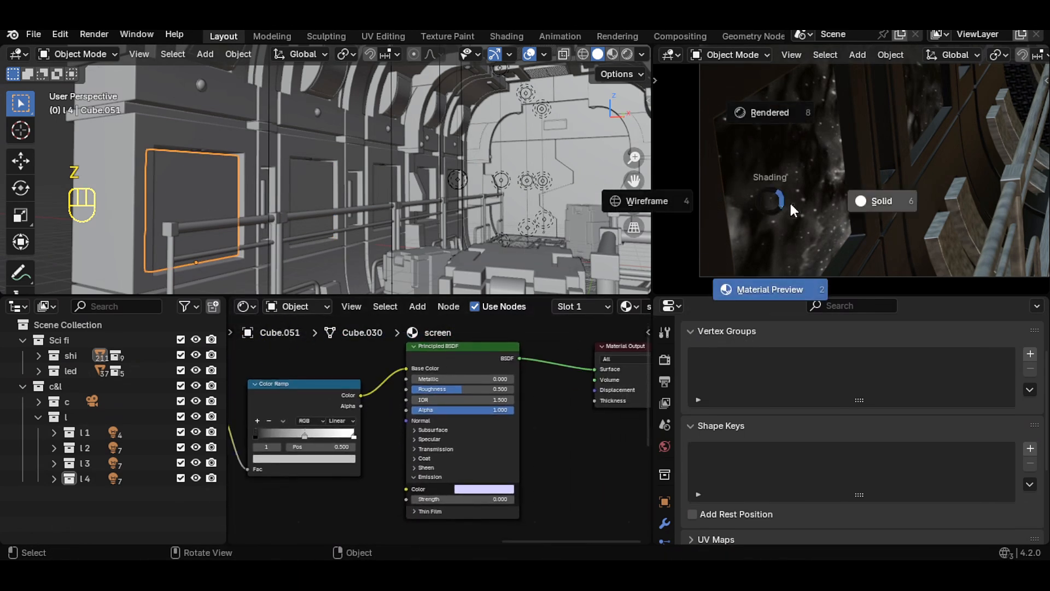
click(746, 116)
drag(406, 368, 405, 490)
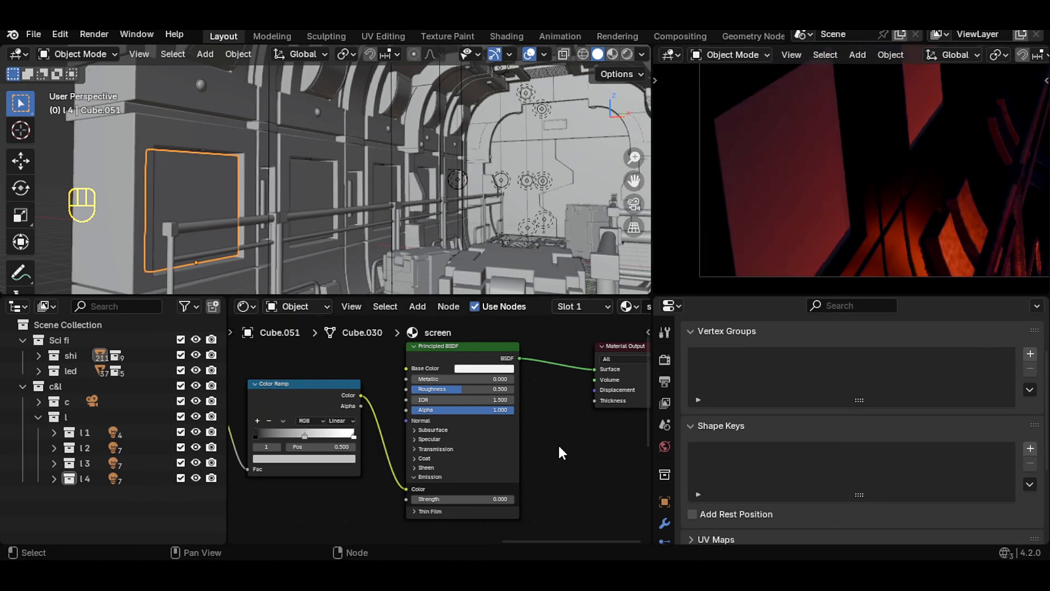
Set the screen material's emission strength to 2.
scroll(488, 525, up, 1)
click(486, 491)
text(2)
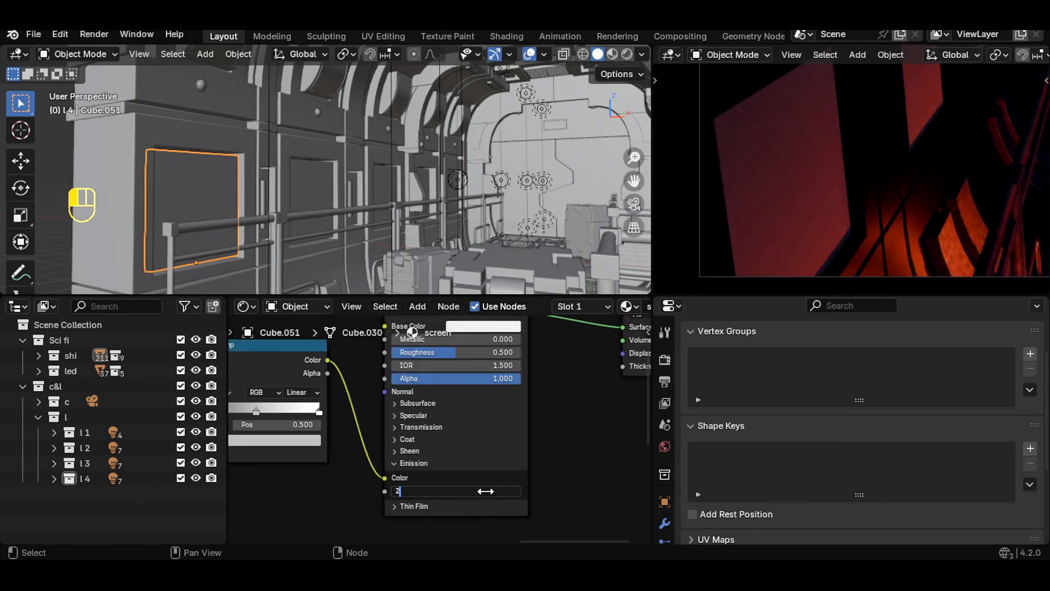
key(Return)
scroll(514, 438, down, 1)
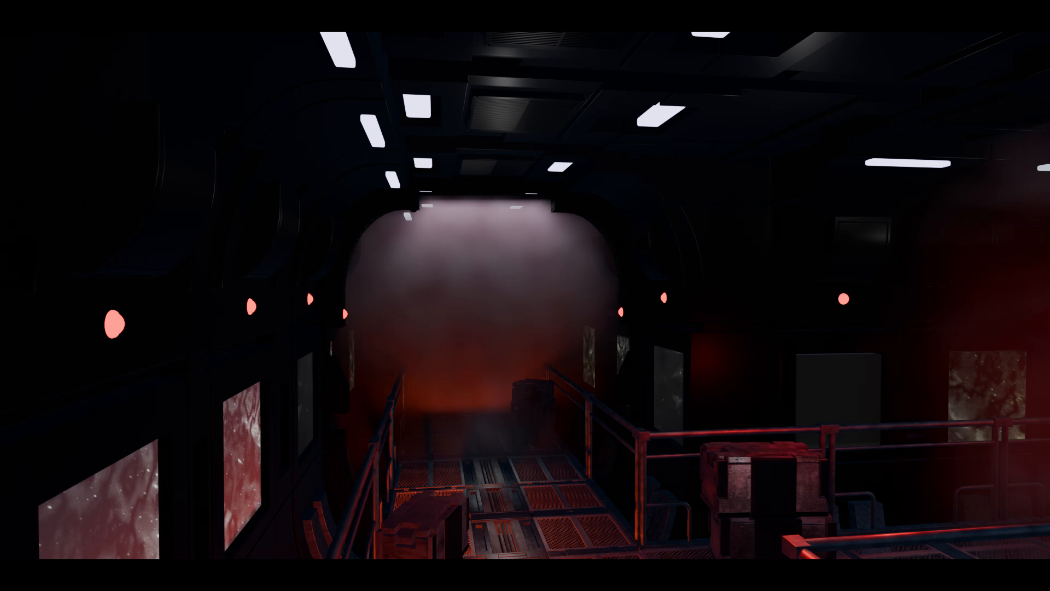
In top view, enlarge the cube and move it along the corridor until it sits just beyond the far end.
key(s)
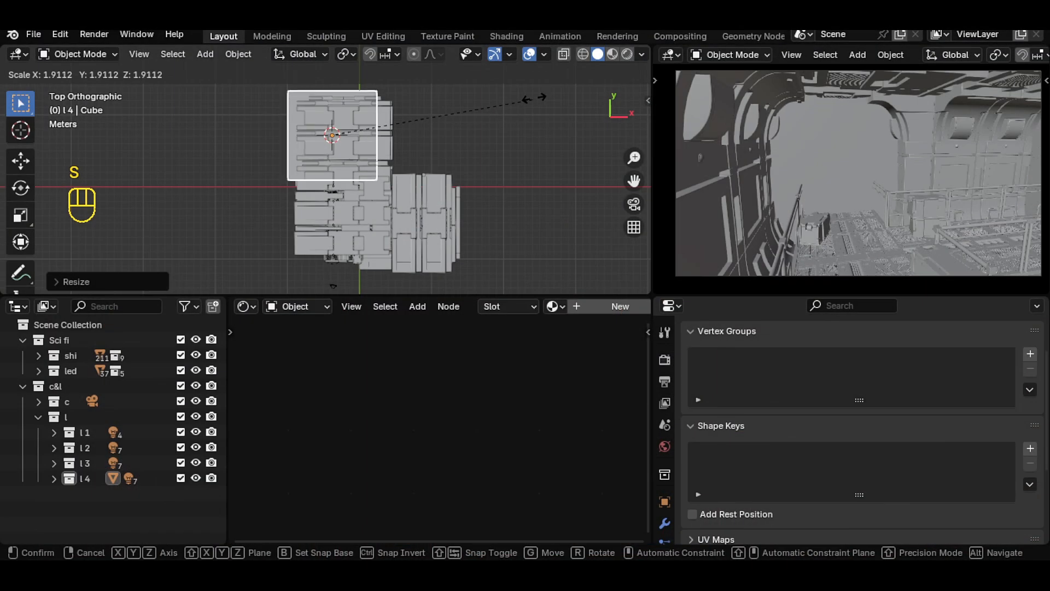
click(429, 147)
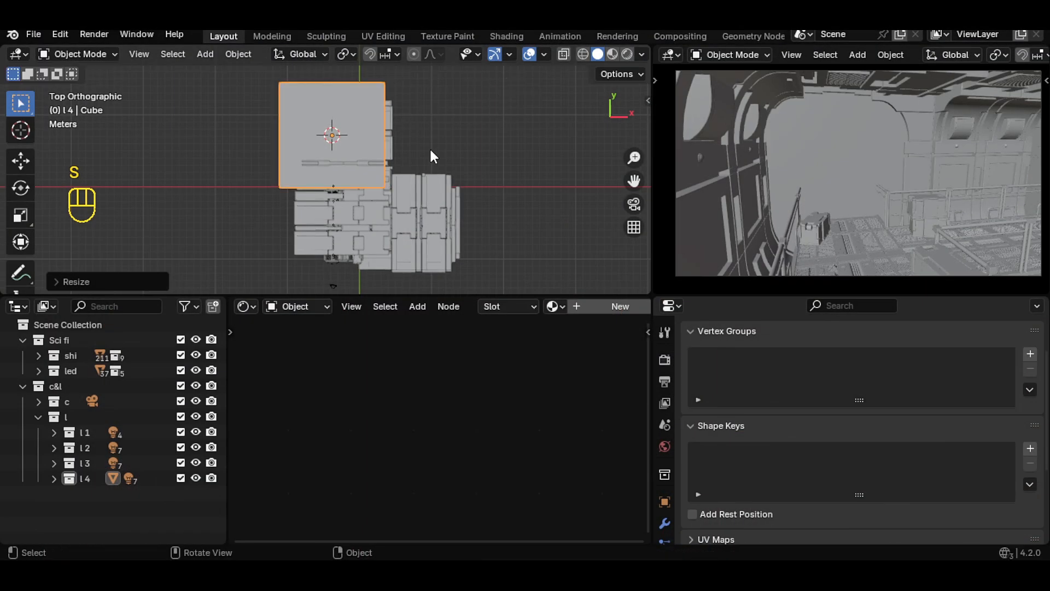
key(g)
click(454, 104)
key(s)
click(458, 127)
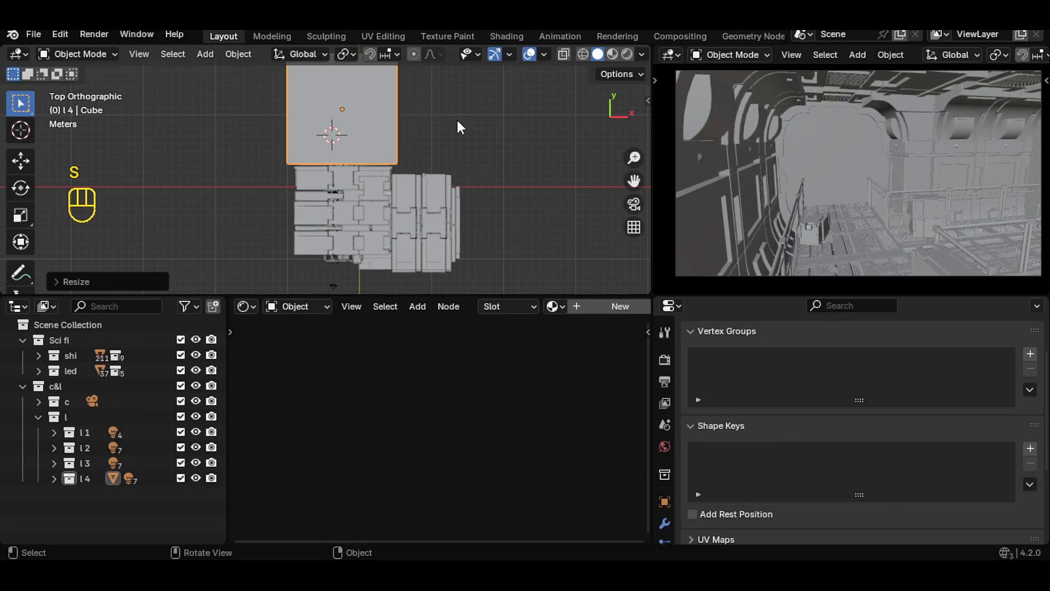
scroll(725, 476, down, 6)
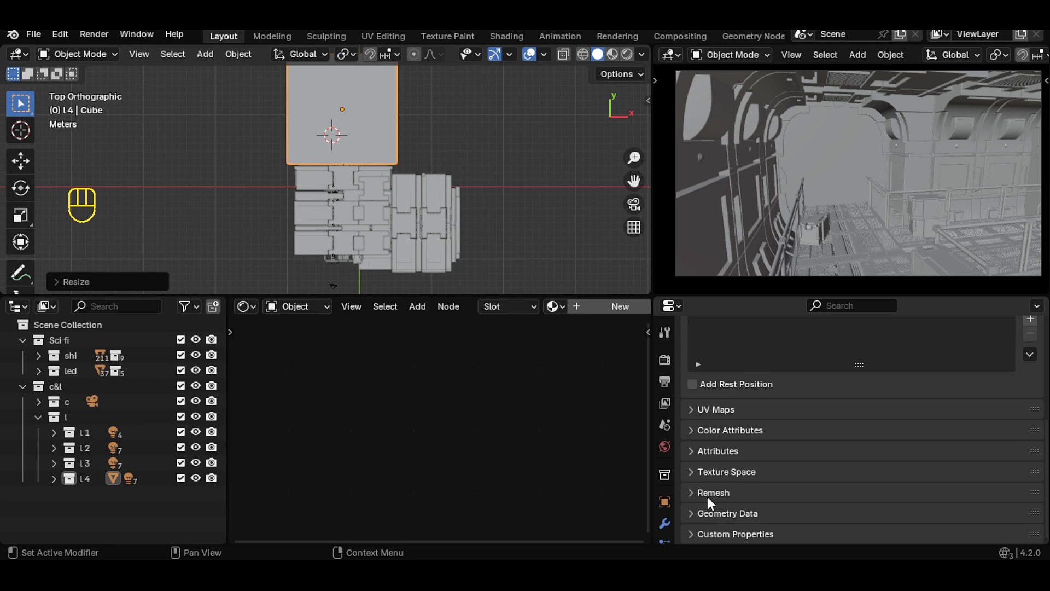
Set the cube's viewport display to Bounds so that only its outline covers the corridor end.
scroll(706, 493, down, 10)
click(840, 481)
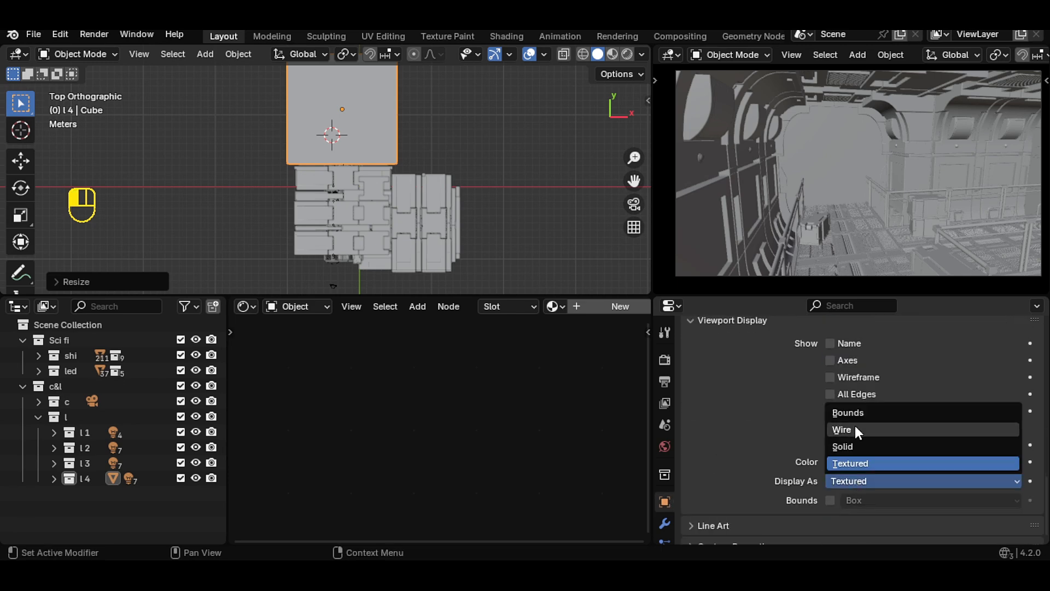
click(855, 410)
scroll(403, 126, up, 3)
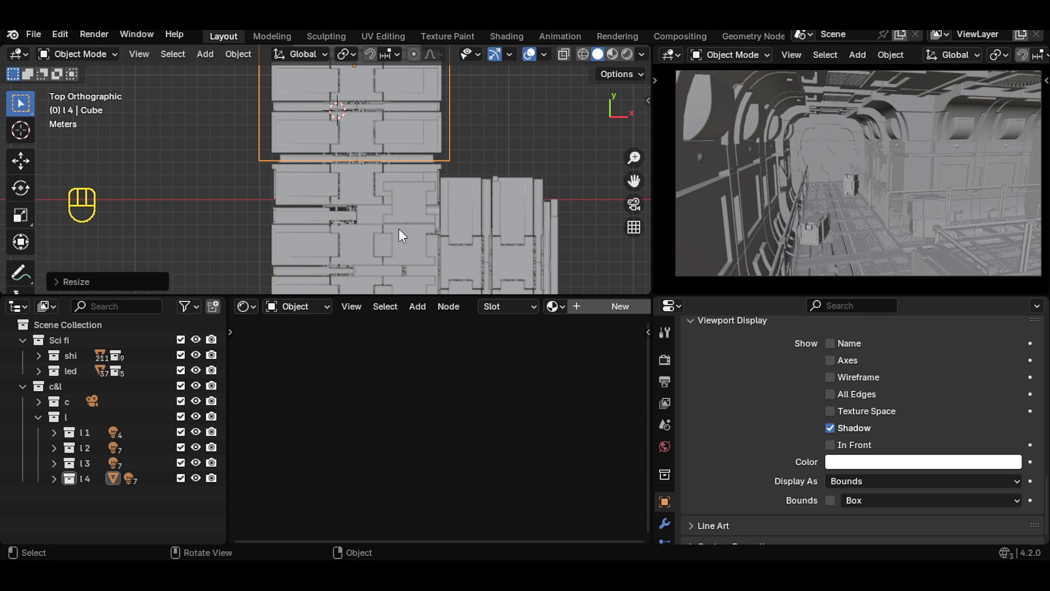
Create a new material on the cube and name it scatter.
click(578, 308)
click(533, 306)
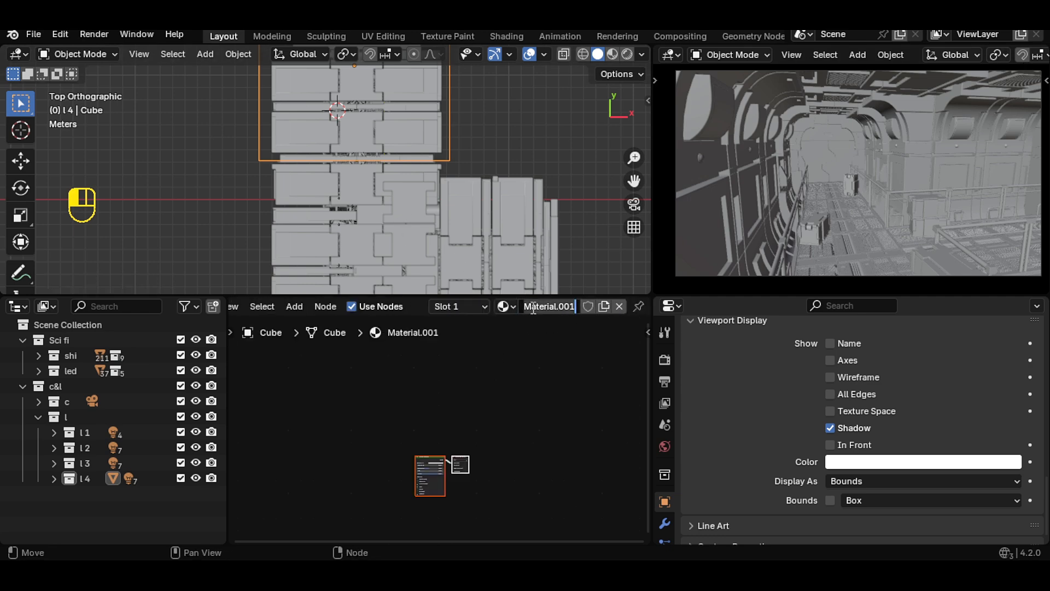
text(scatter)
key(Return)
Hide the shi and led collections in the viewport and show the remaining lights up close in Rendered shading.
scroll(995, 54, down, 8)
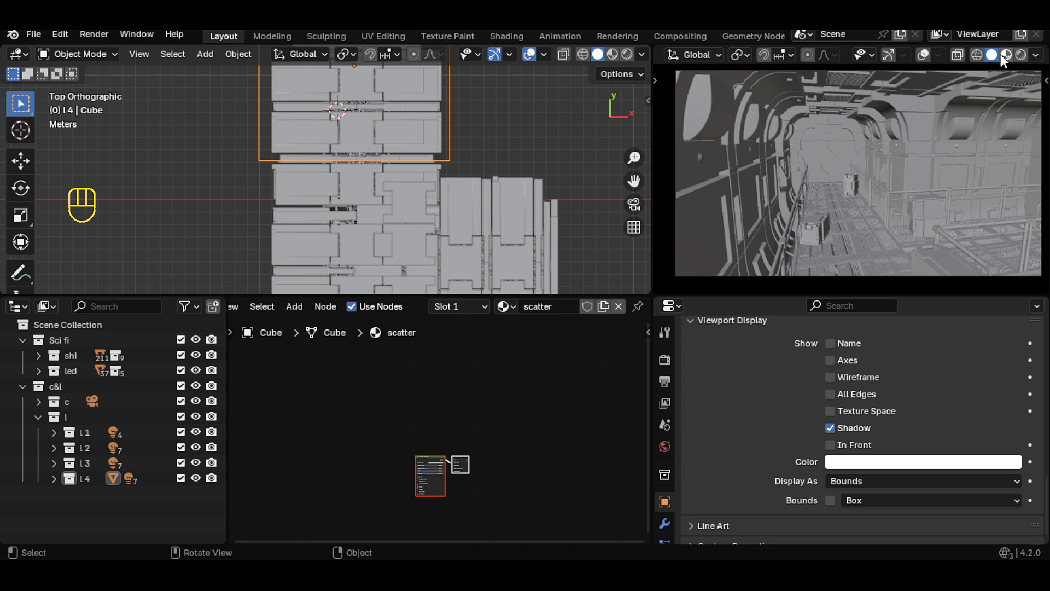
click(196, 354)
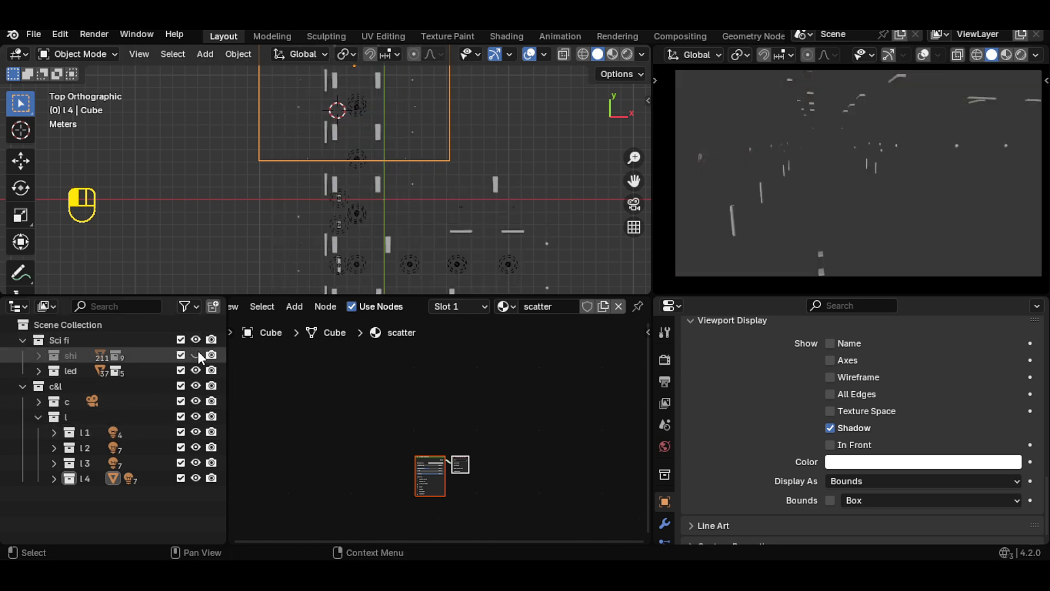
click(196, 370)
mouse_move(386, 136)
middle_down()
mouse_move(375, 122)
mouse_move(432, 77)
middle_up()
click(1020, 54)
middle_drag(541, 164, 417, 175)
scroll(418, 175, up, 2)
ctrl+middle_drag(871, 208, 929, 180)
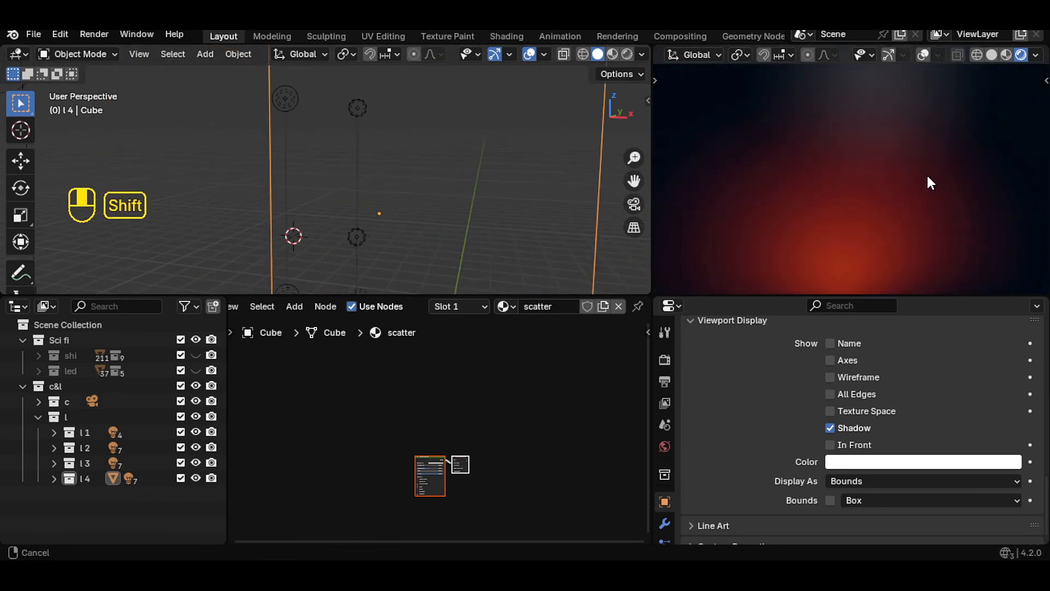
Replace the scatter material's Principled BSDF with a Principled Volume node linked to the Material Output's Volume input.
scroll(443, 416, up, 4)
scroll(438, 397, up, 2)
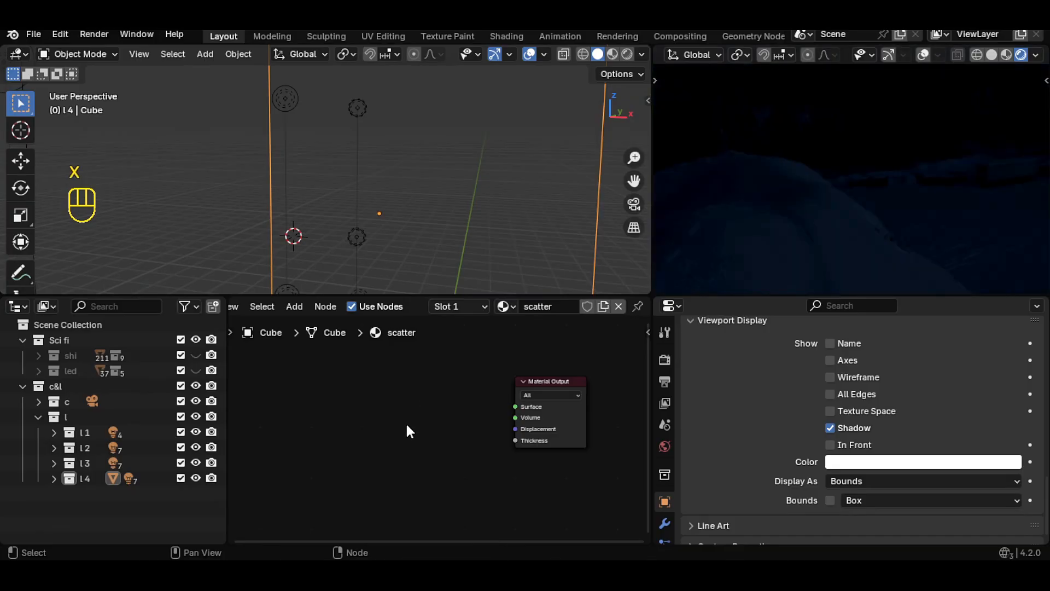
key(shift+a)
click(359, 365)
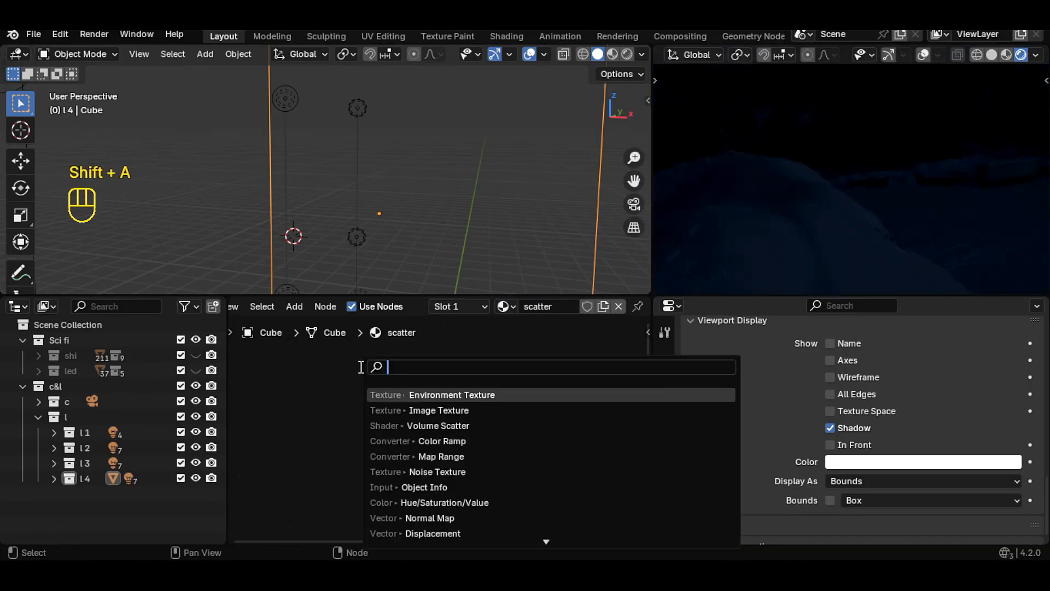
text(pr)
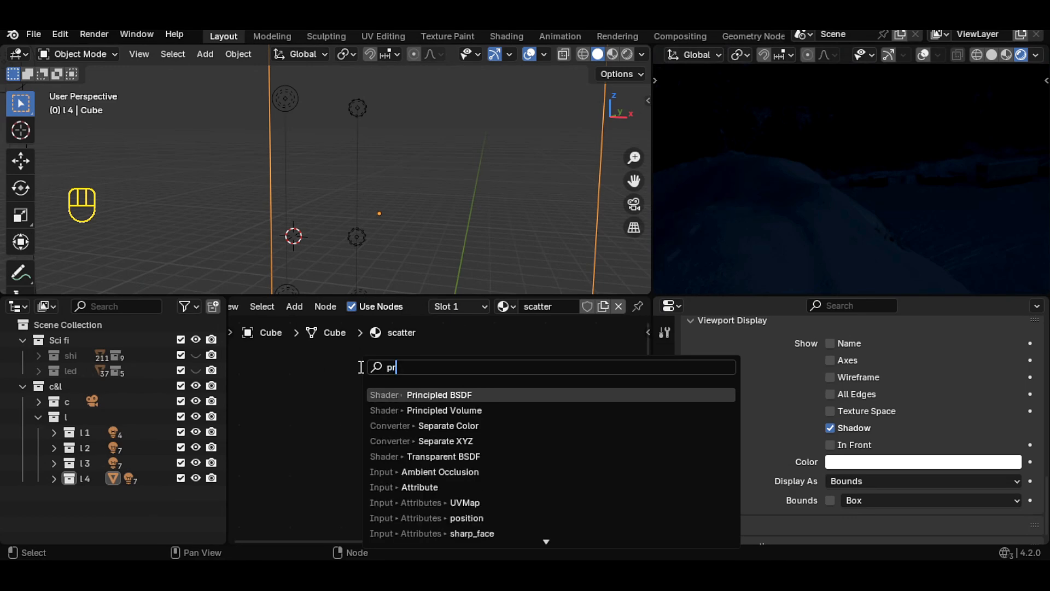
click(418, 414)
click(326, 361)
drag(448, 377, 537, 414)
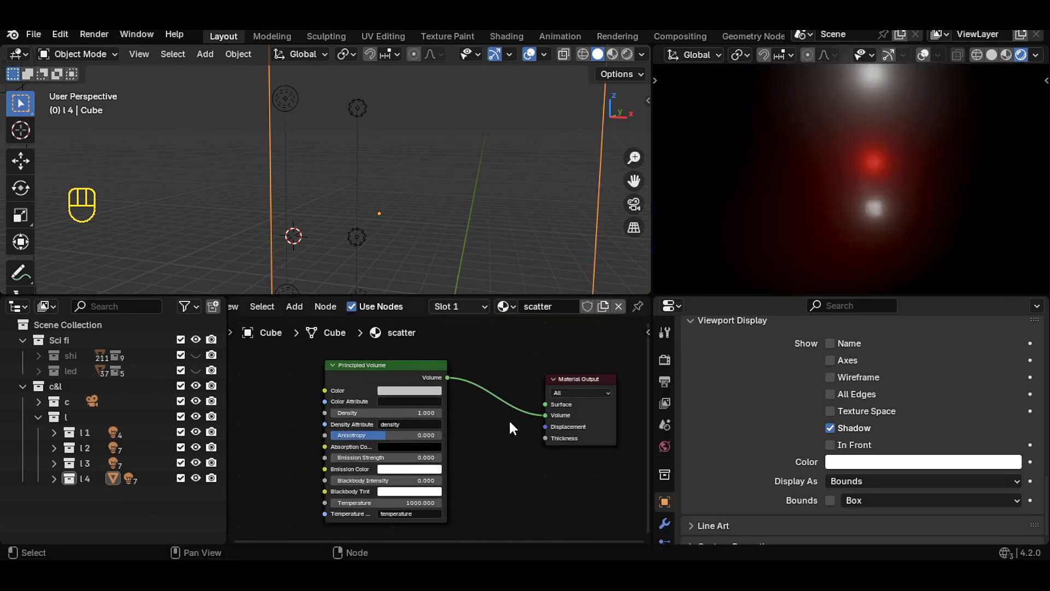
Set the Principled Volume node's density to 0.2 and its color to red.
scroll(519, 408, up, 2)
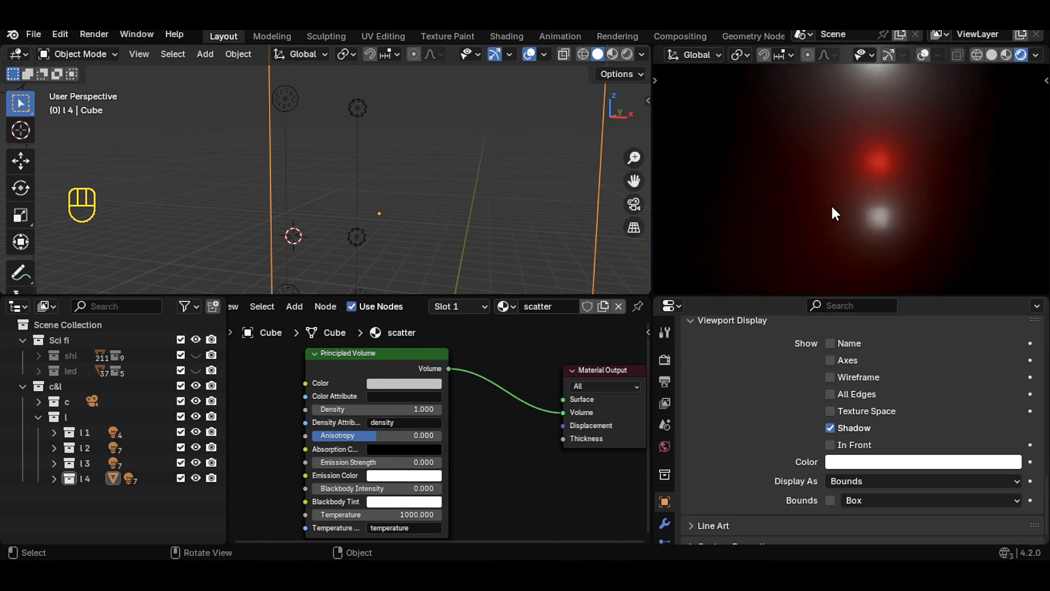
scroll(444, 402, up, 1)
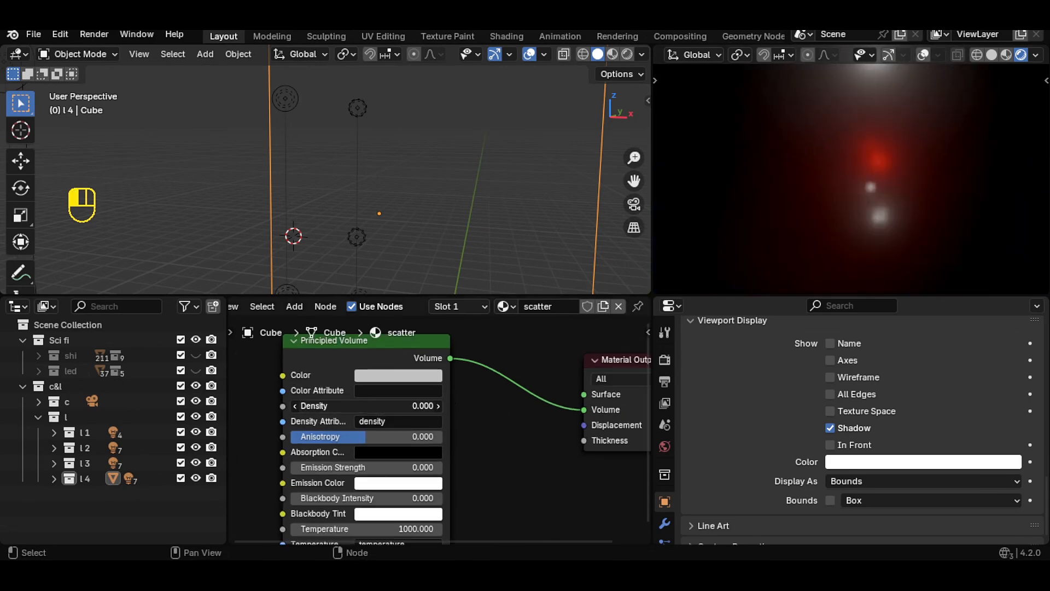
click(327, 406)
text(.)
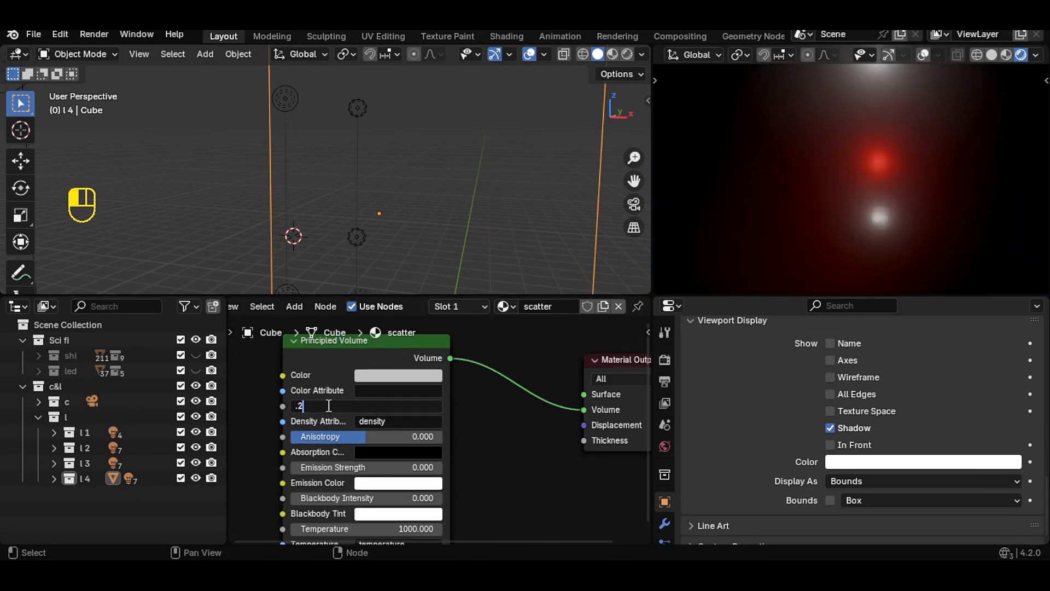
text(2)
key(Return)
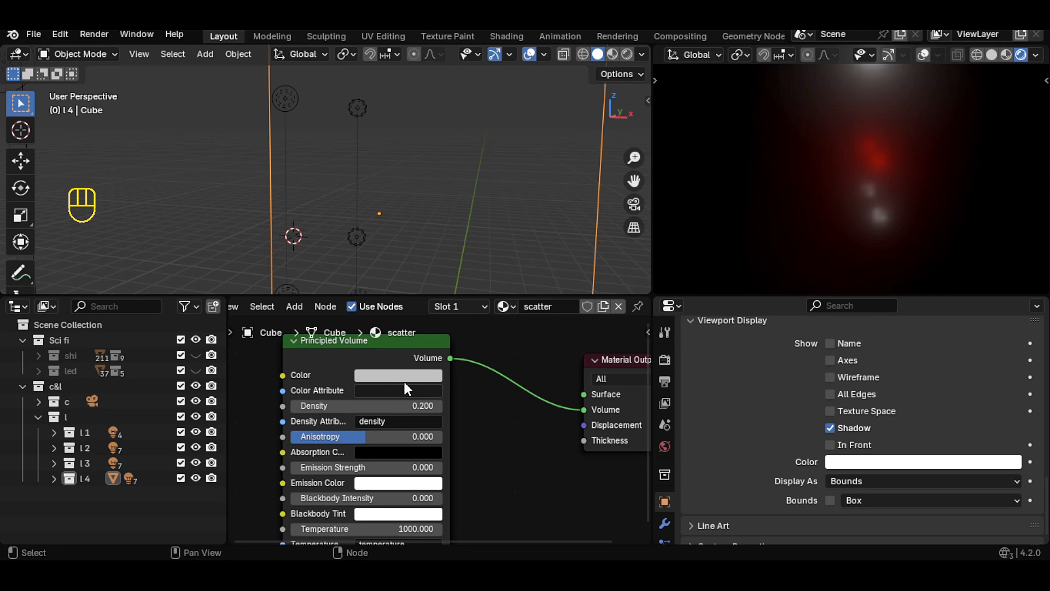
click(420, 375)
click(422, 256)
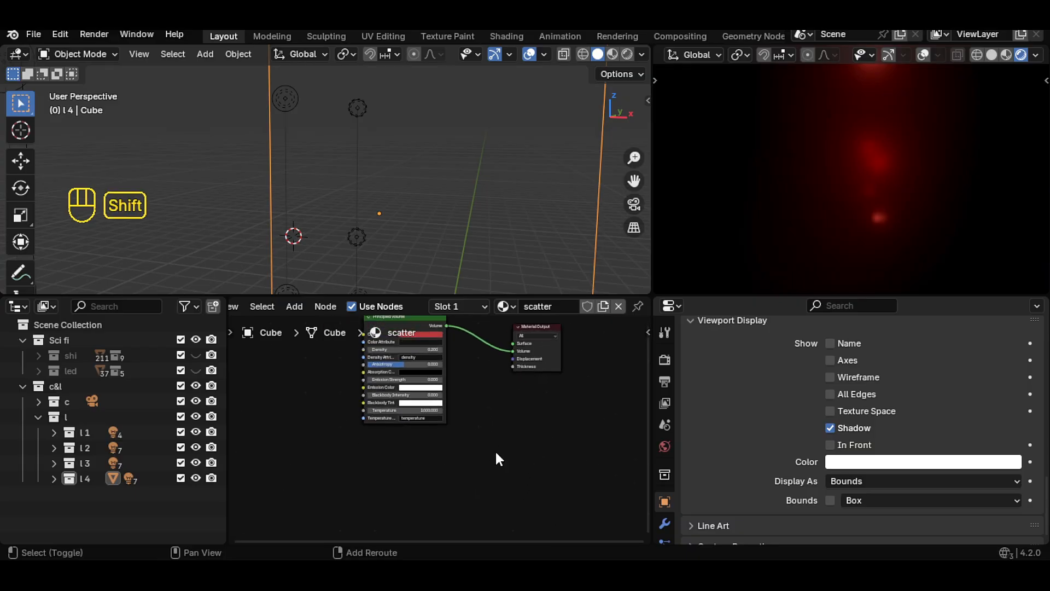
Add a Volume Scatter node below the Principled Volume and link it to the Material Output's Volume input instead.
key(shift+a)
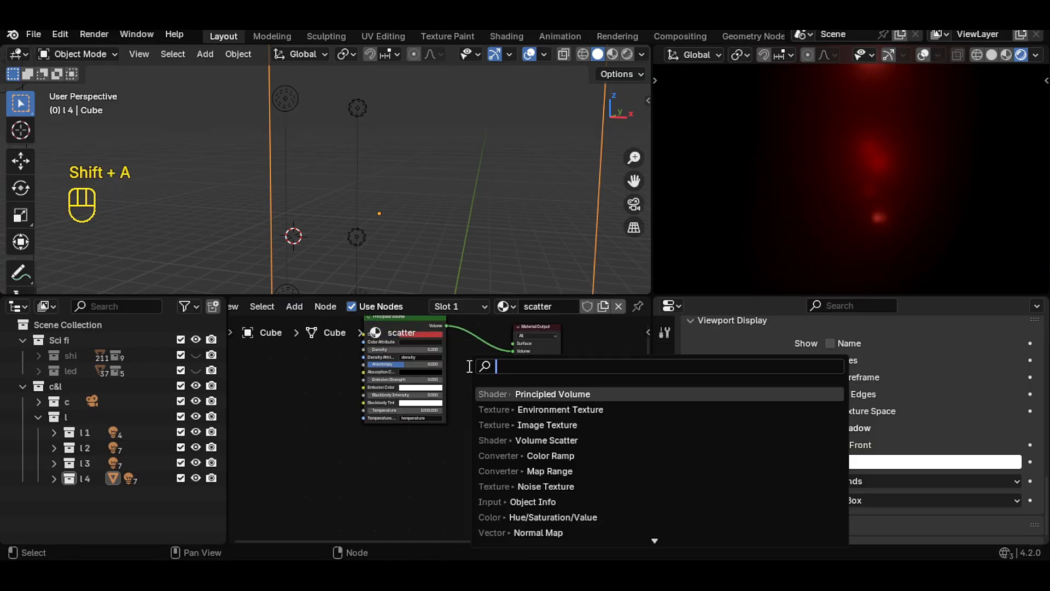
text(sc)
click(553, 409)
click(375, 444)
scroll(424, 437, up, 7)
middle_drag(423, 437, 403, 488)
scroll(412, 441, down, 2)
drag(534, 339, 542, 383)
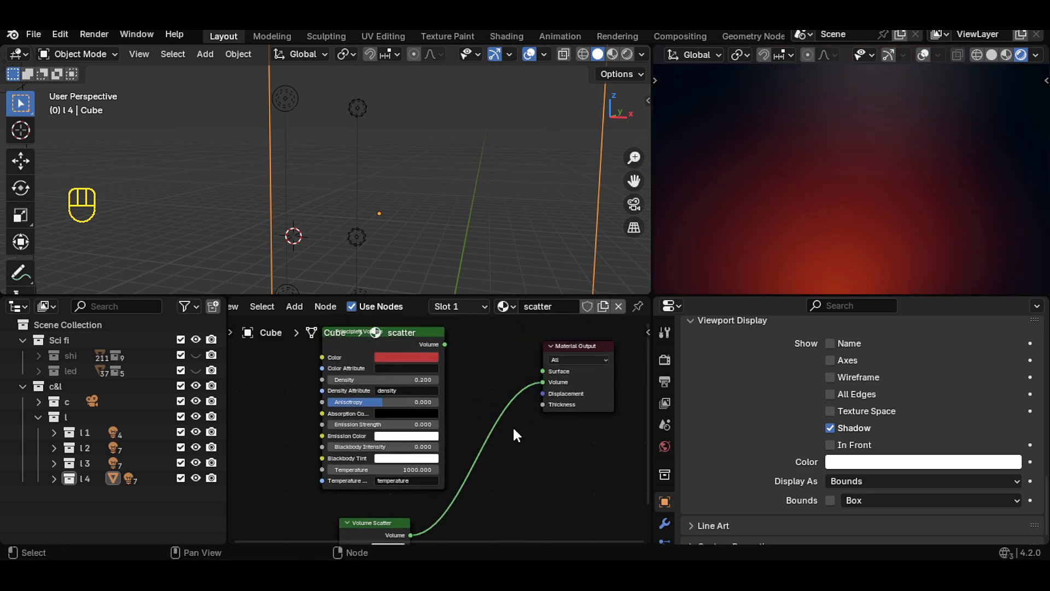
Set the Volume Scatter node's color to a blue-violet.
scroll(513, 428, down, 3)
middle_drag(513, 429, 530, 355)
scroll(527, 353, up, 4)
drag(406, 443, 388, 427)
click(401, 444)
click(457, 306)
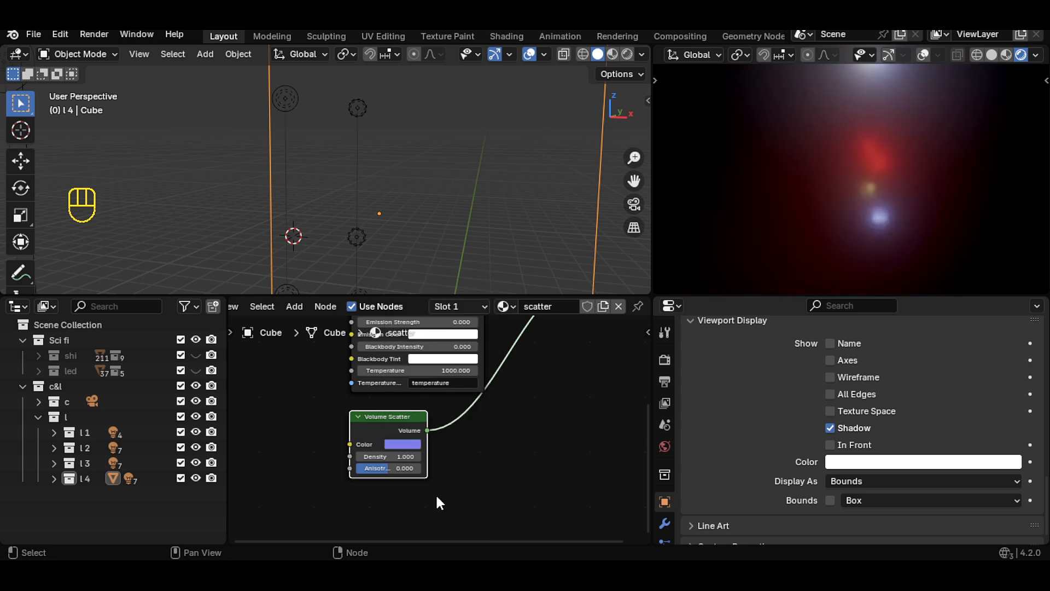
Add a Noise Texture node beside the Volume Scatter and connect its Fac output to the scatter's Density.
scroll(427, 455, up, 3)
middle_drag(427, 455, 519, 424)
key(shift+a)
click(475, 367)
text(n)
click(536, 387)
click(297, 366)
drag(396, 390, 481, 424)
drag(340, 384, 278, 390)
Insert a Color Ramp node between the Noise Texture and the Volume Scatter's Density.
scroll(377, 420, down, 5)
middle_drag(392, 423, 424, 410)
key(shift+a)
click(386, 368)
text(c)
key(Return)
click(395, 370)
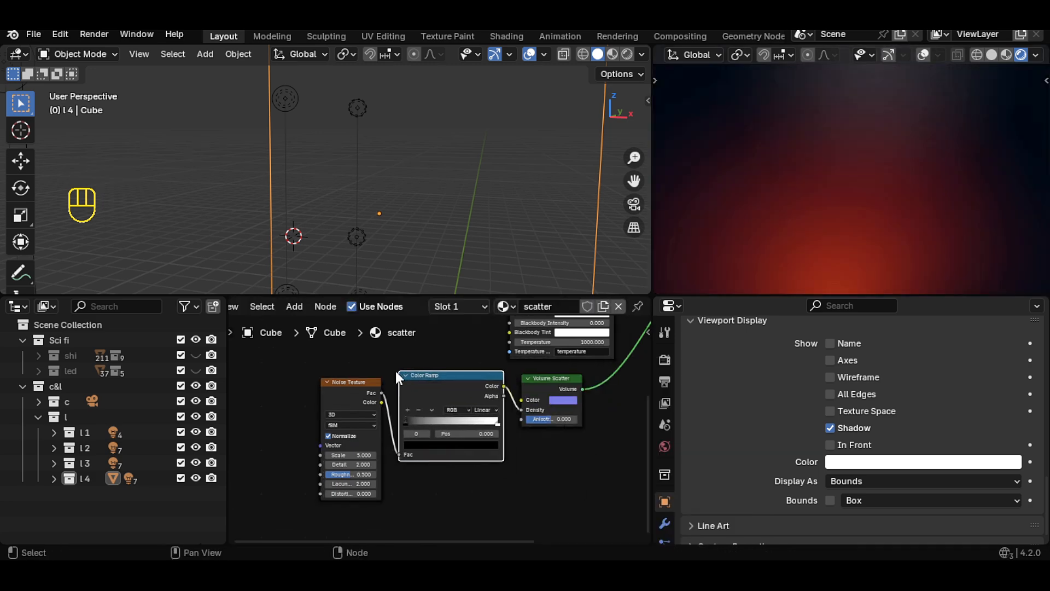
Move the Color Ramp's black stop to about 0.291 and pull the white stop inward to sharpen the noise contrast.
scroll(449, 406, up, 6)
scroll(449, 406, up, 1)
drag(387, 418, 425, 417)
drag(535, 419, 517, 419)
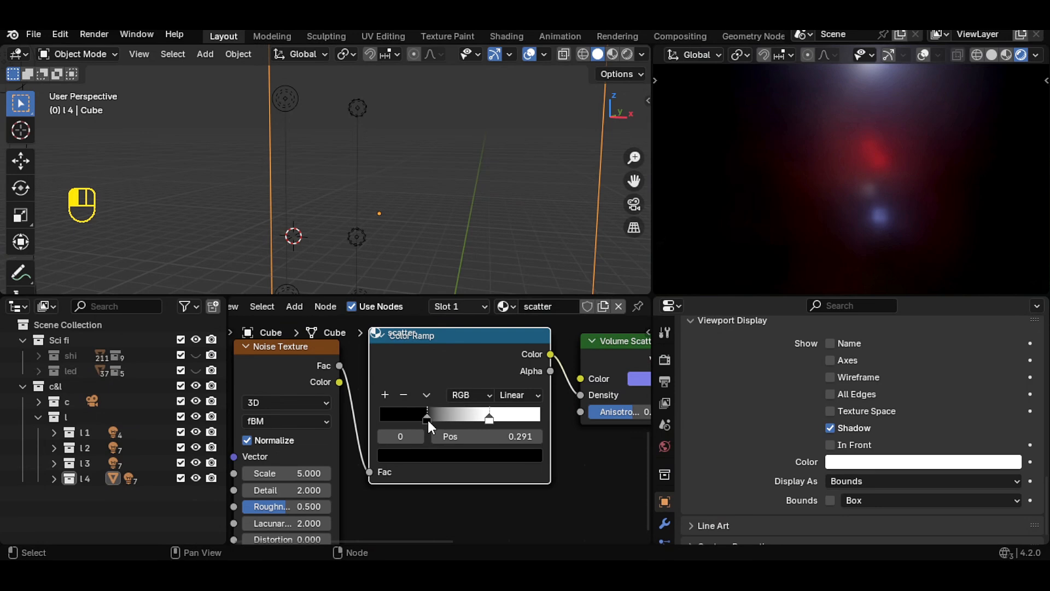
Add Texture Coordinate and Mapping nodes feeding the Noise Texture's Vector input.
scroll(422, 419, down, 6)
middle_drag(421, 418, 476, 401)
click(405, 373)
key(ctrl+t)
scroll(389, 404, down, 3)
middle_drag(389, 405, 415, 396)
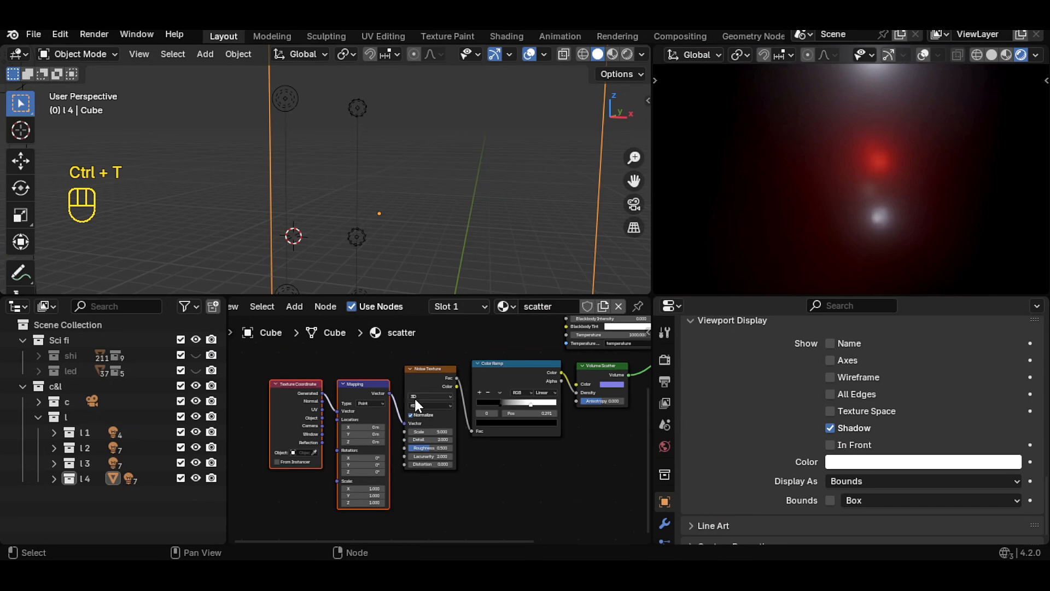
Increase the Noise Texture's scale to make the scatter density pattern finer.
scroll(415, 396, up, 5)
drag(419, 432, 491, 429)
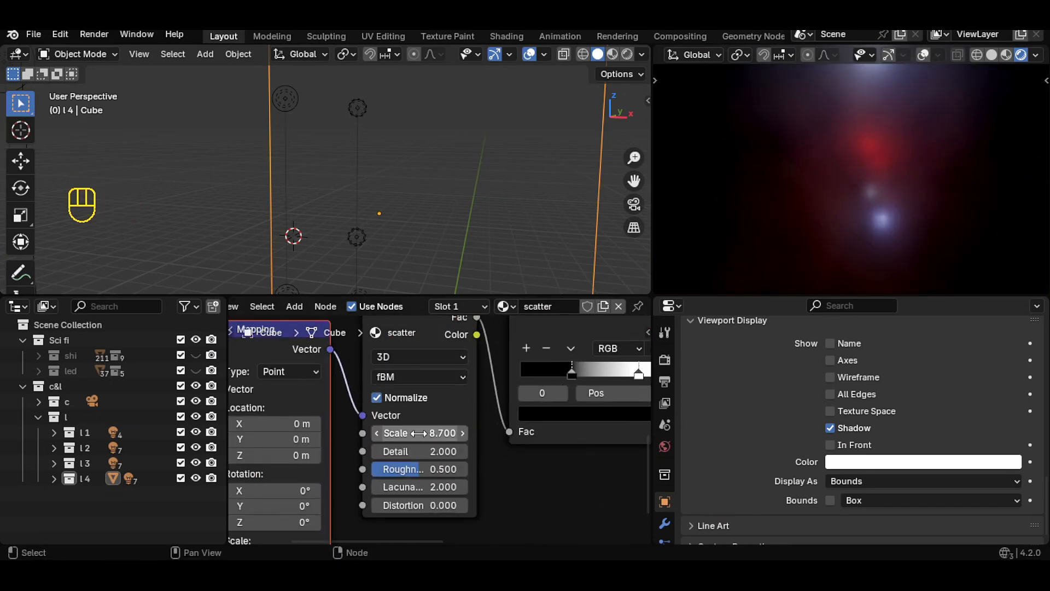
drag(418, 432, 440, 432)
Shift the Principled Volume node away from the Material Output and place a Mix Shader node between them.
middle_drag(557, 374, 389, 451)
scroll(389, 450, down, 5)
middle_drag(459, 331, 342, 380)
drag(336, 372, 313, 372)
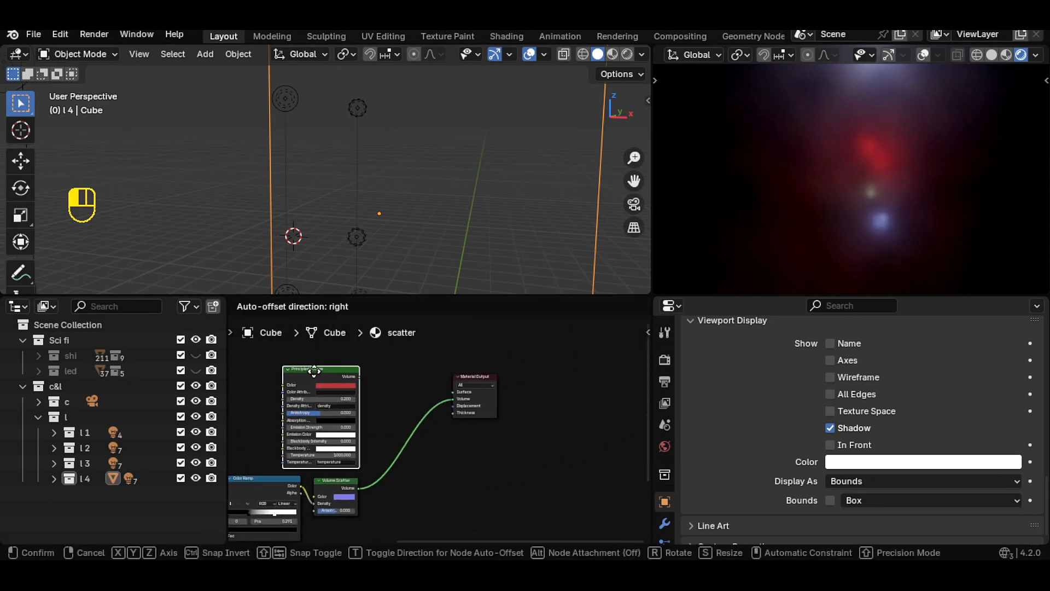
scroll(413, 398, up, 2)
key(shift+a)
text(m)
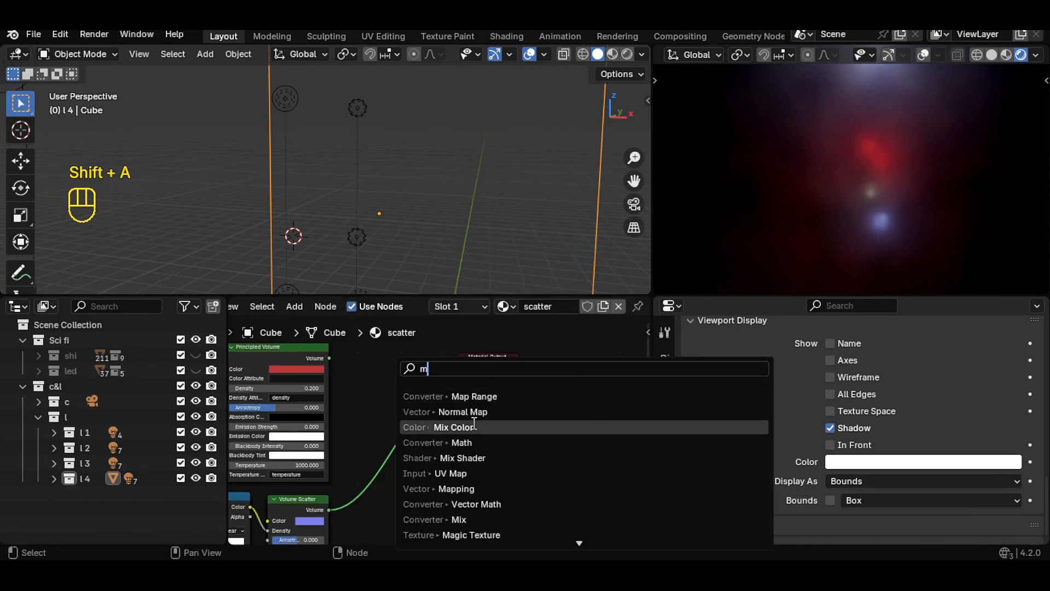
click(471, 458)
click(351, 350)
Connect Principled Volume and Volume Scatter to the Mix Shader's two shader inputs and its output to the Material Output's Volume.
drag(328, 510, 353, 444)
drag(329, 359, 352, 384)
drag(329, 511, 352, 395)
drag(413, 363, 457, 389)
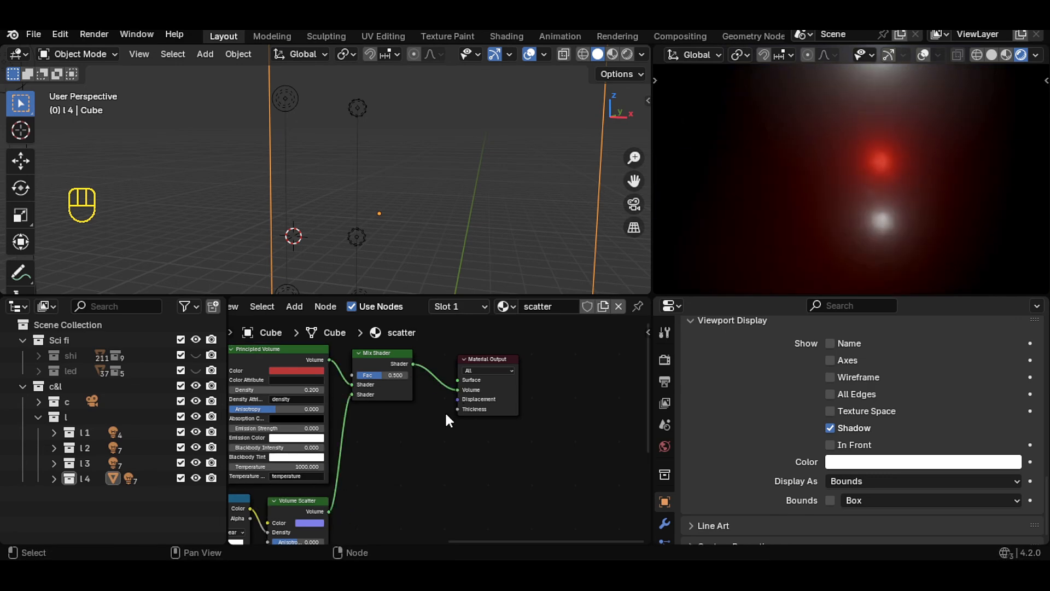
Set the Mix Shader factor to 0.6 and check the mixed volume glow in the rendered view.
scroll(445, 412, down, 1)
scroll(424, 394, up, 4)
middle_drag(424, 394, 453, 426)
scroll(446, 430, up, 4)
drag(390, 395, 394, 396)
click(395, 396)
click(402, 396)
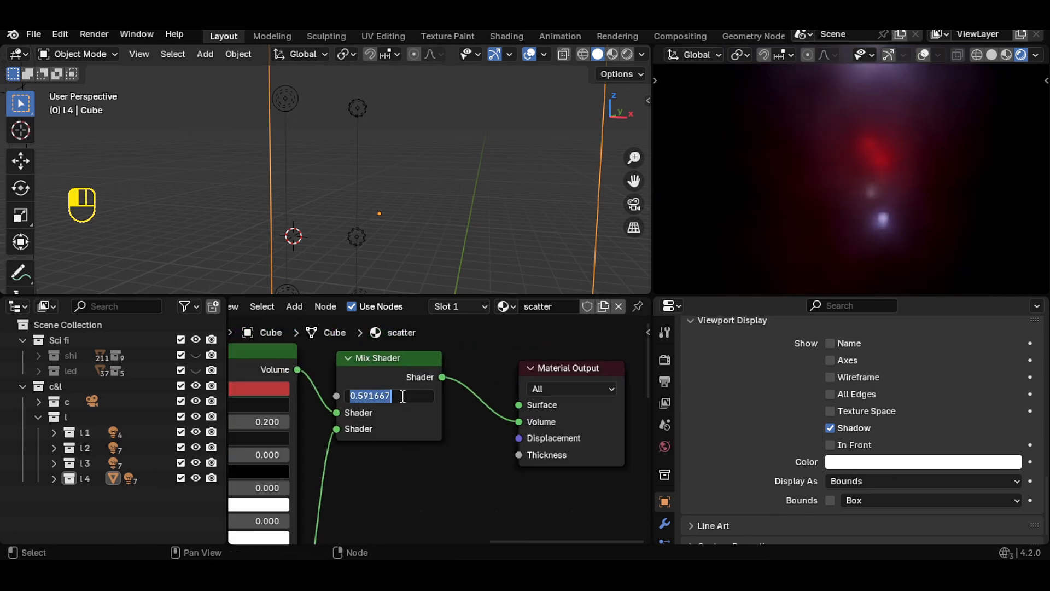
mouse_move(788, 195)
ctrl+middle_down()
mouse_move(802, 231)
mouse_move(811, 217)
ctrl+middle_up()
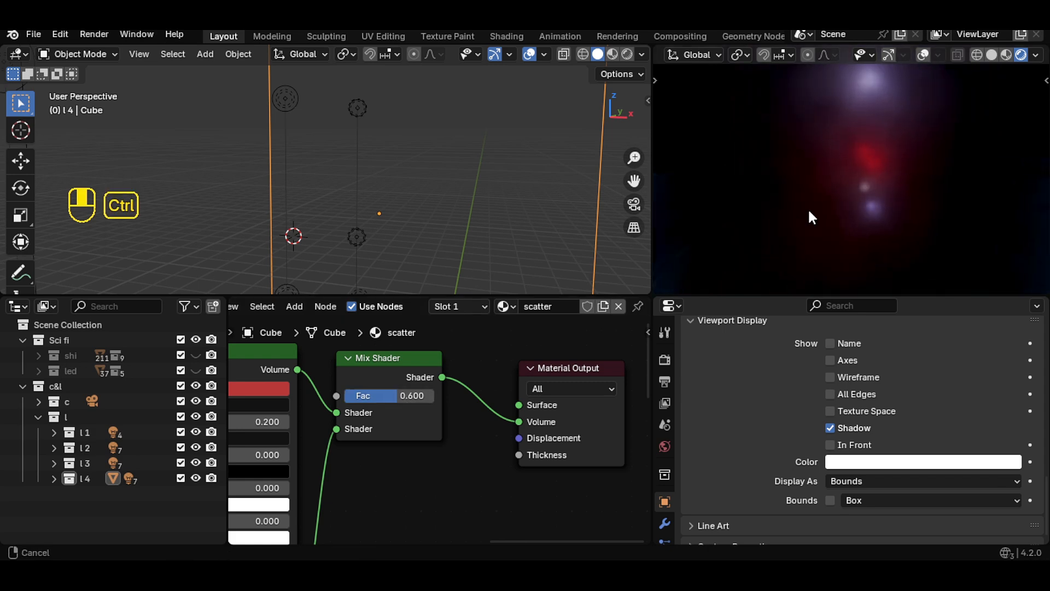
middle_drag(407, 448, 507, 419)
scroll(506, 418, down, 2)
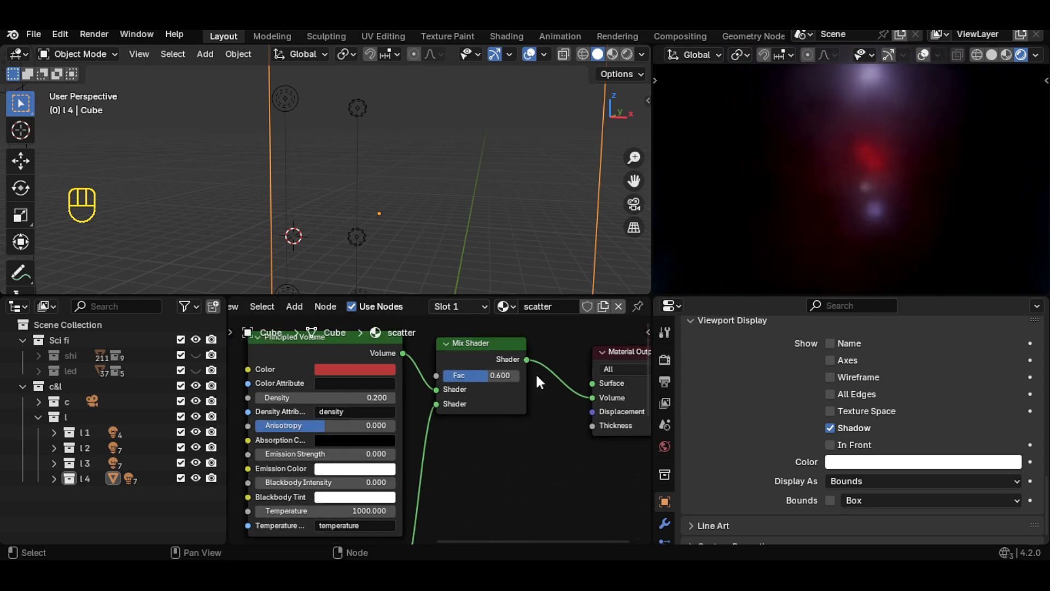
ctrl+middle_drag(885, 176, 914, 207)
shift+middle_drag(914, 207, 892, 206)
Return to the top view, switch the camera view to Solid shading and unhide the shi and led collections.
scroll(422, 162, down, 8)
key(grave)
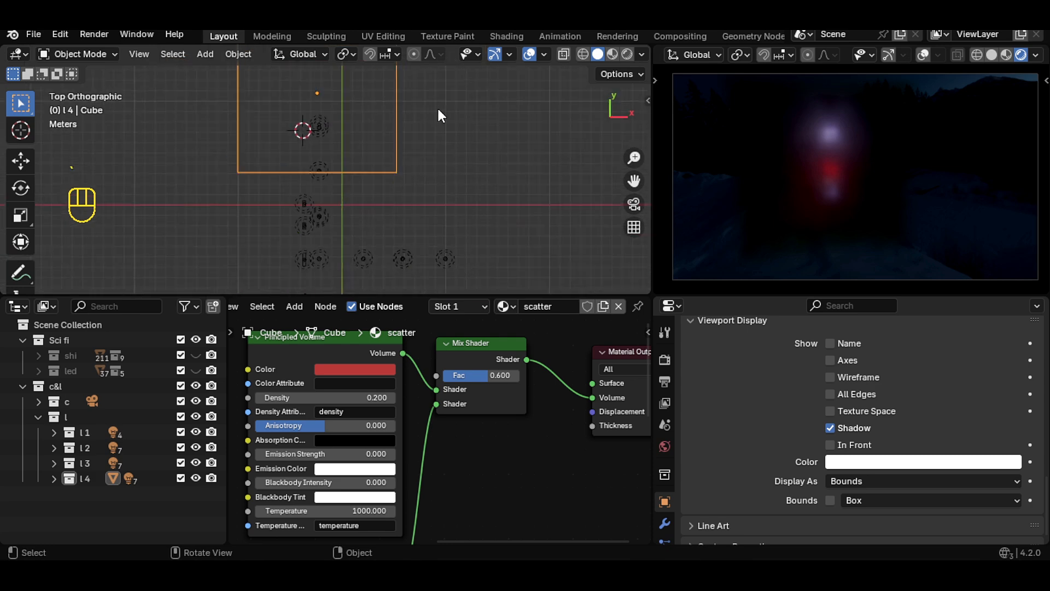
click(994, 57)
click(194, 355)
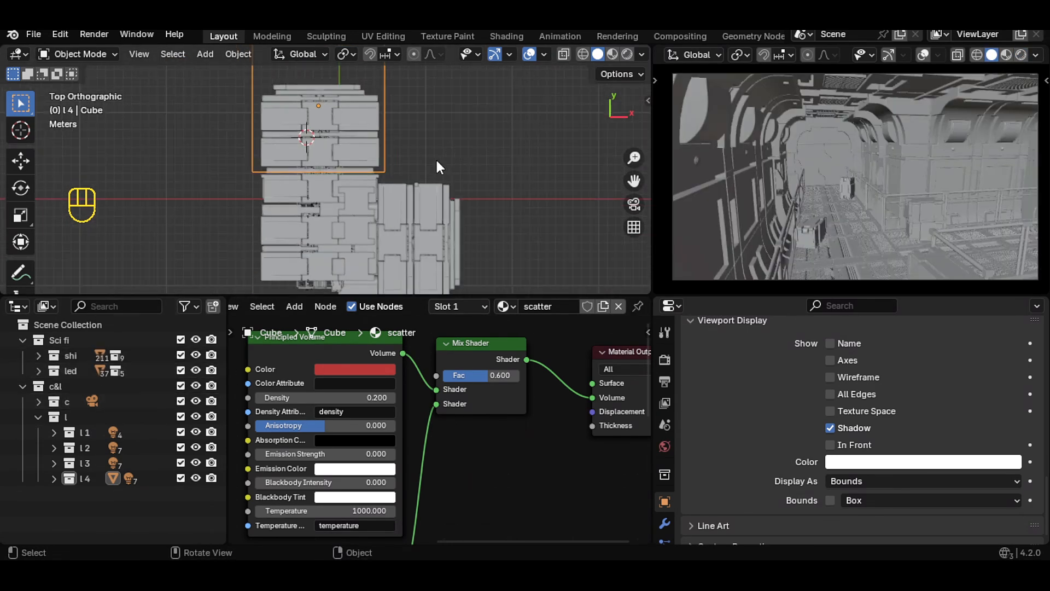
Duplicate the volume cube about 14 m along X and move the copy about -16 m along Y over the side corridor.
key(shift+d)
key(x)
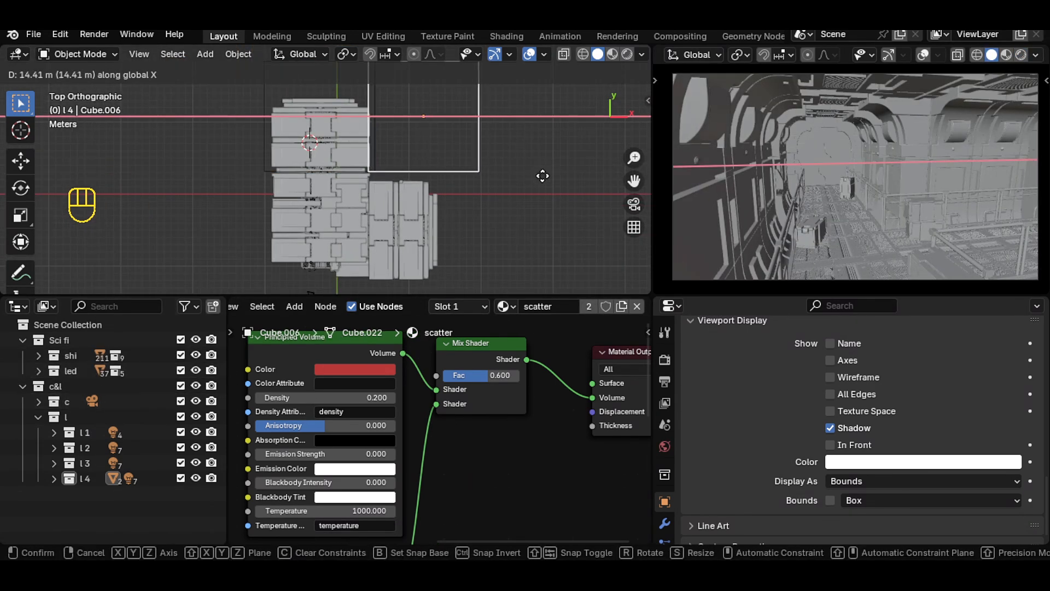
click(539, 174)
key(g)
key(y)
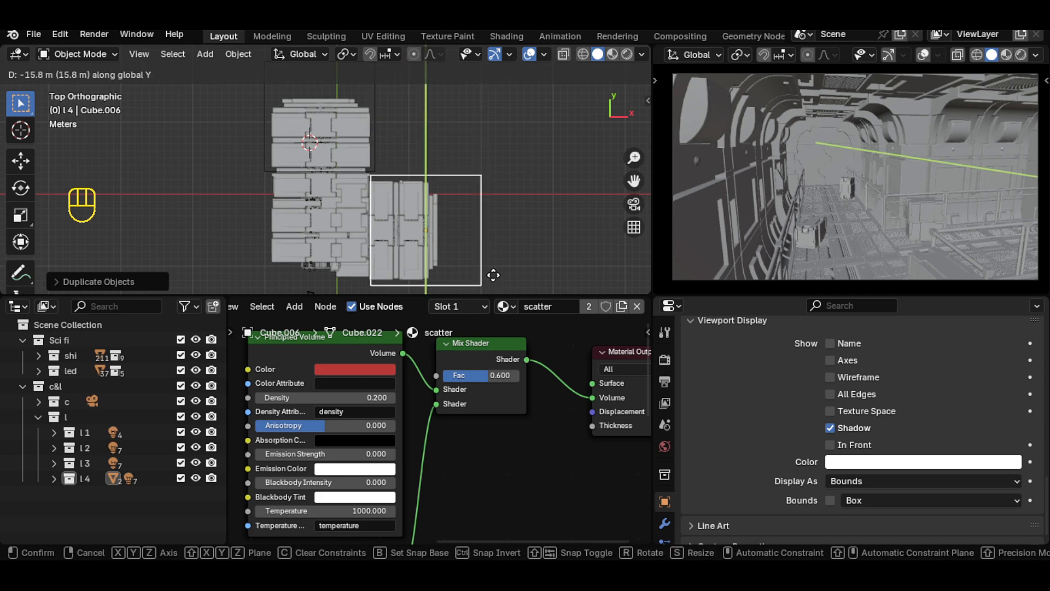
click(491, 278)
scroll(535, 208, up, 2)
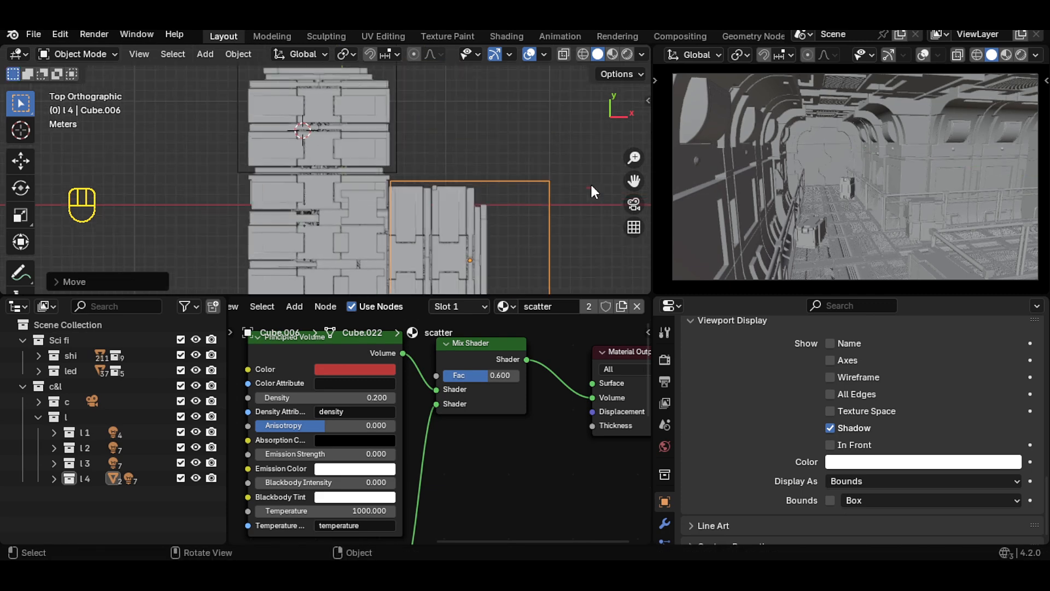
Save the file and examine the maximized camera view of the foggy corridor in Rendered shading.
key(ctrl+s)
key(ctrl+space)
ctrl+middle_drag(995, 216, 996, 237)
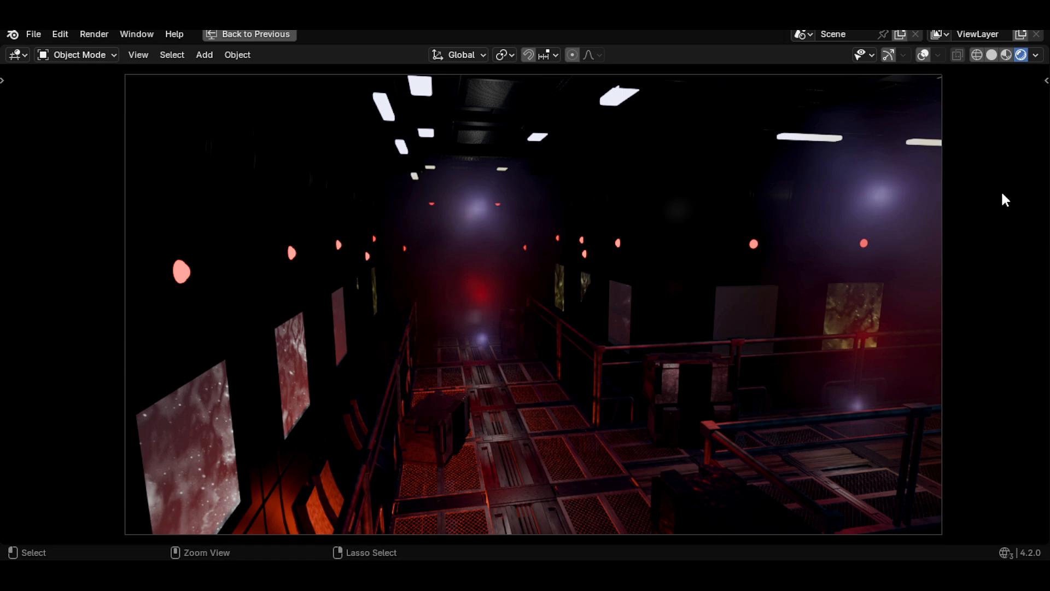
key(ctrl+space)
scroll(383, 416, up, 5)
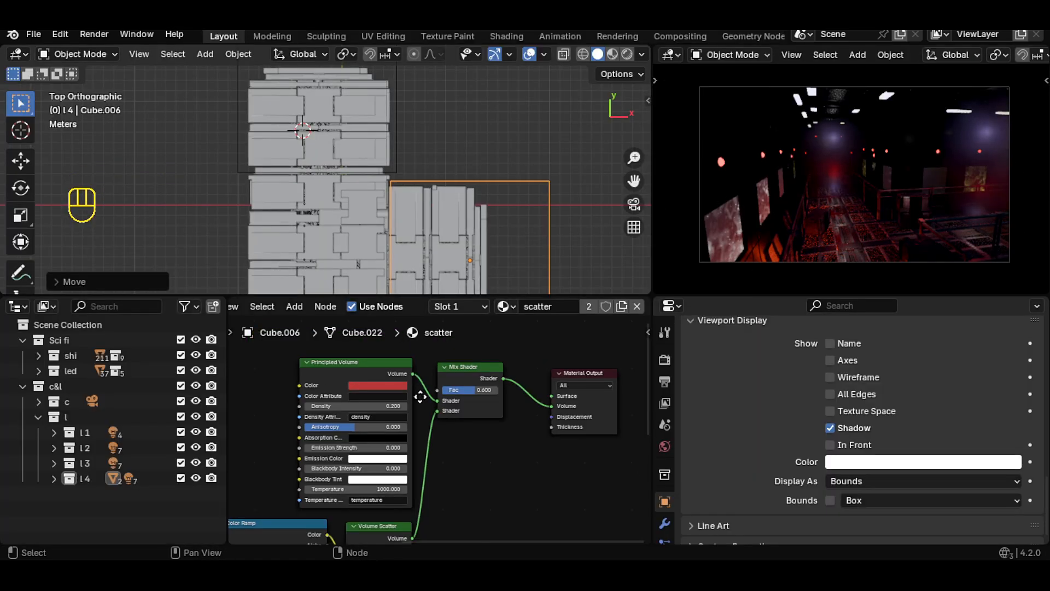
Change the Principled Volume color of the scatter material to the deeper red BC0C0F.
scroll(442, 431, up, 1)
click(353, 385)
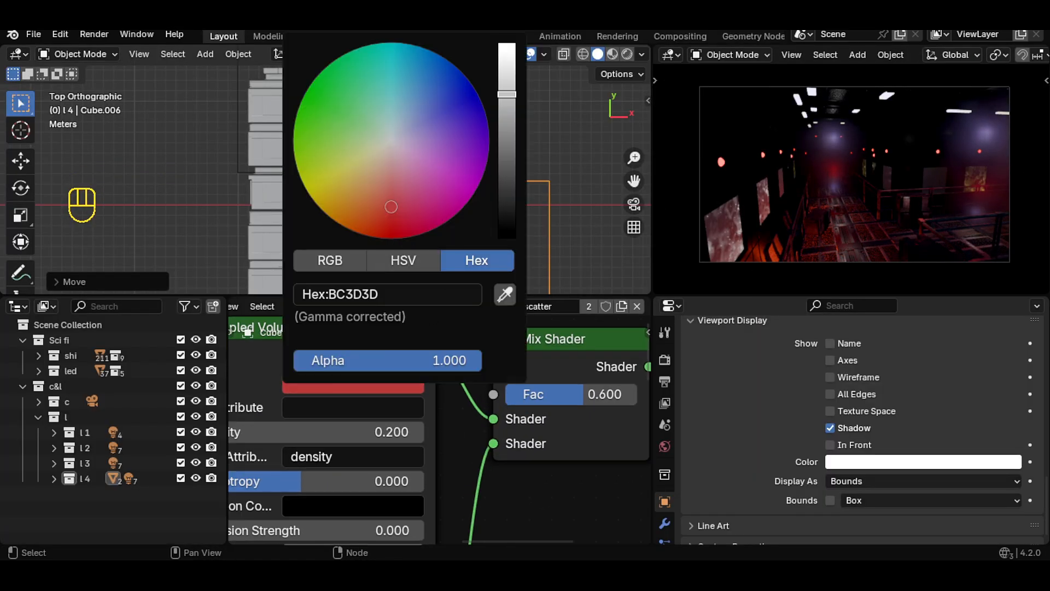
click(394, 233)
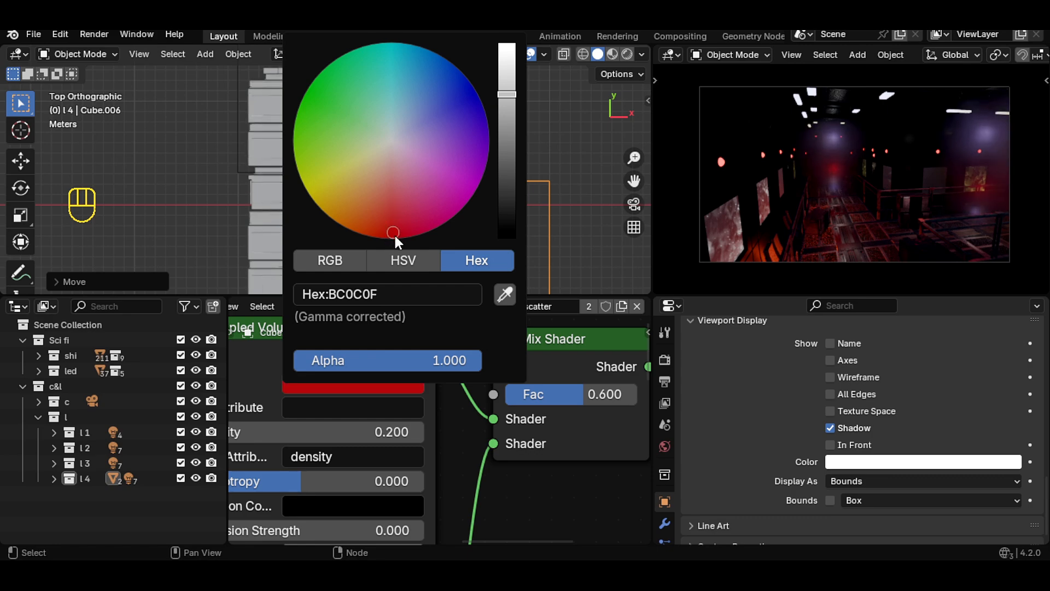
Delete the unneeded point lights beside the figure on the corridor walkway.
middle_drag(412, 165, 309, 143)
click(302, 241)
click(665, 499)
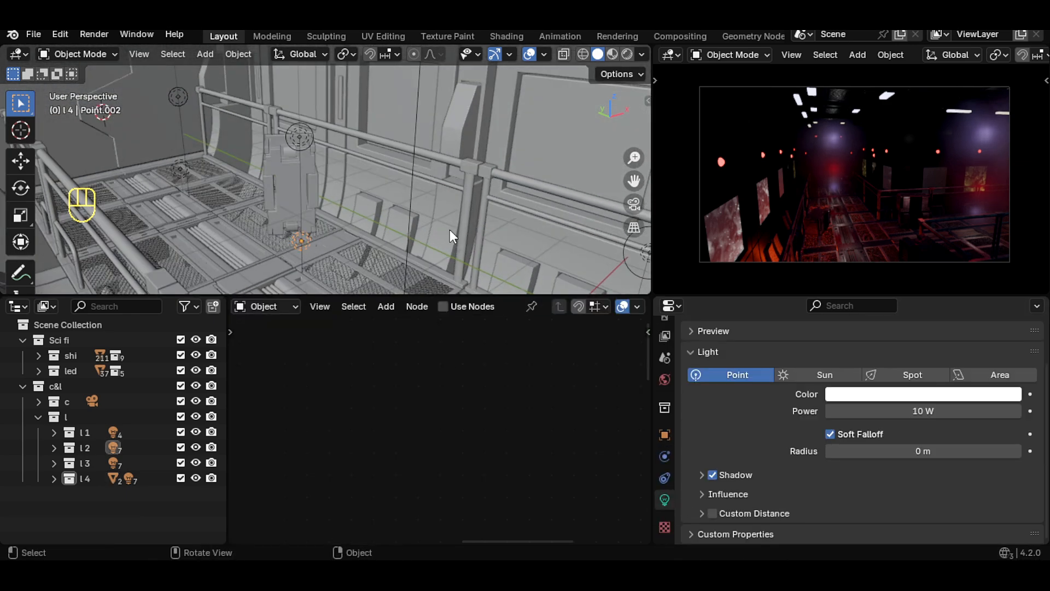
key(x)
click(338, 155)
middle_drag(431, 166, 466, 142)
click(338, 148)
key(x)
click(338, 147)
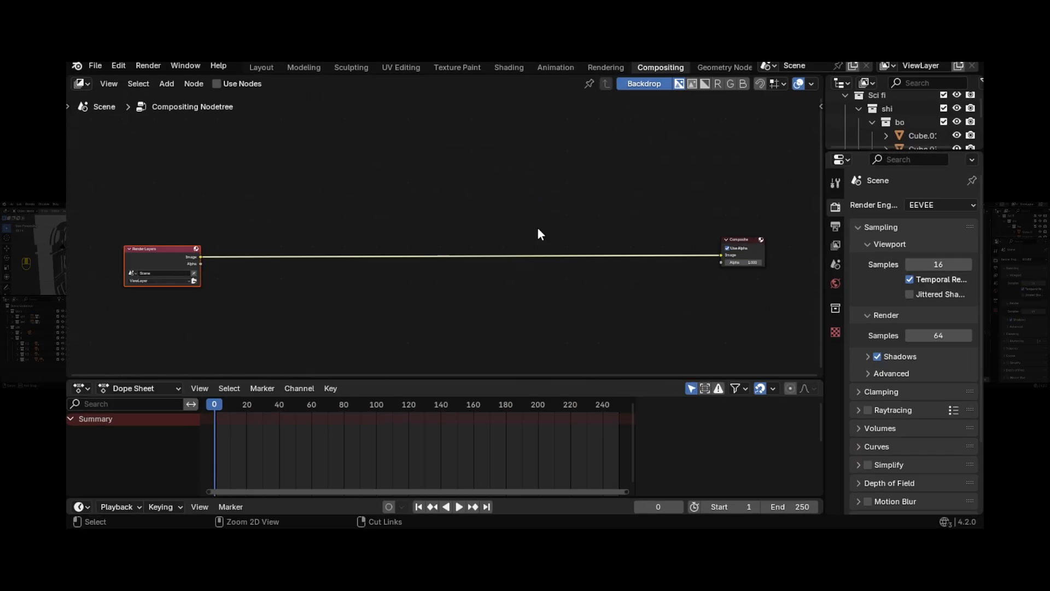
Save the file and enable Use Nodes for the scene's compositing node tree.
key(ctrl+s)
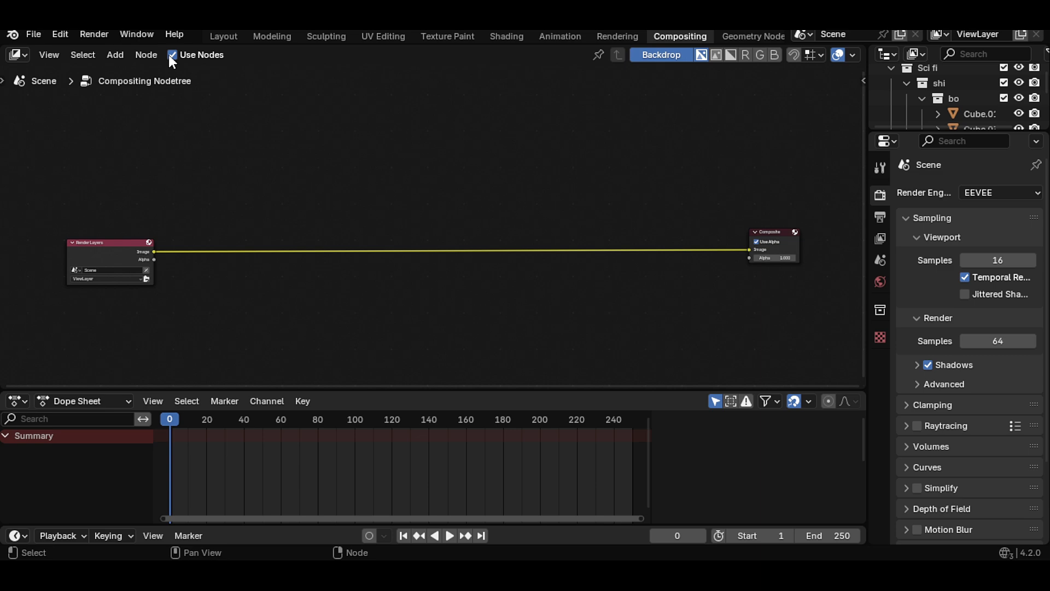
scroll(195, 223, up, 1)
click(125, 285)
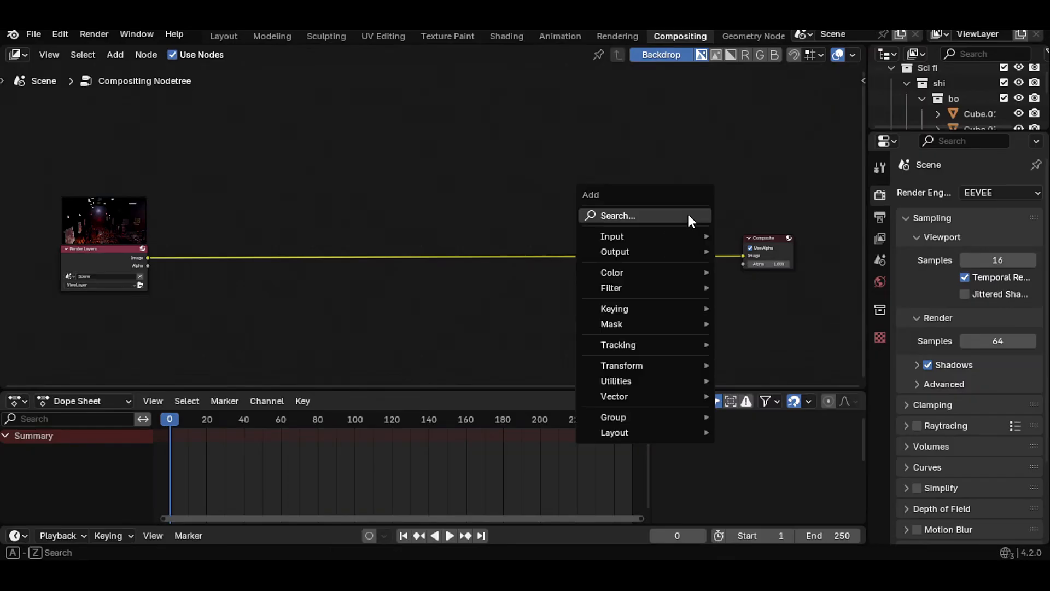
Add a Viewer node and feed it from a reroute placed on the link between Render Layers and Composite.
click(688, 215)
text(v)
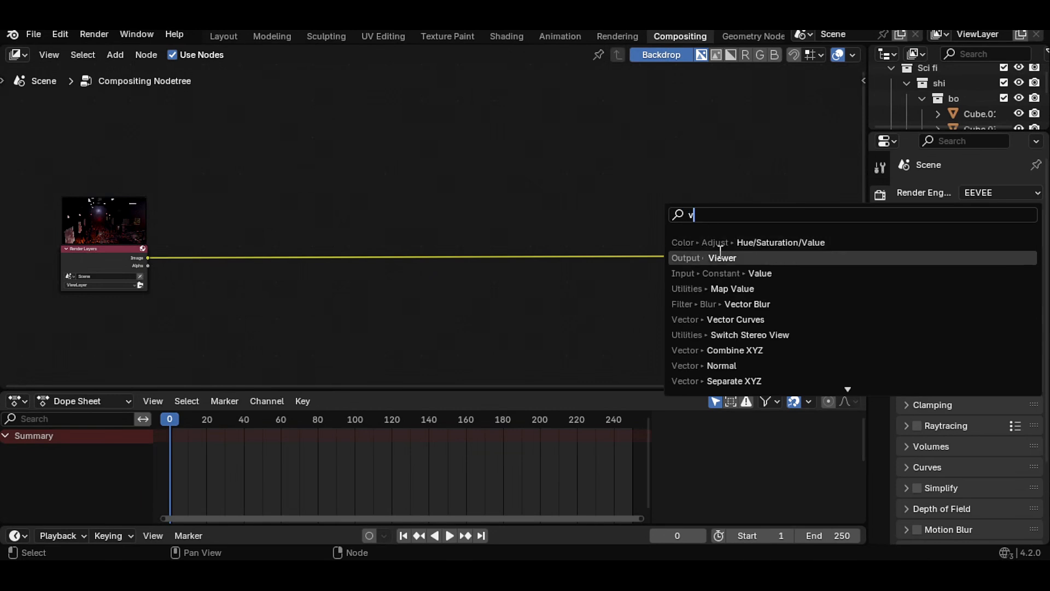
click(718, 255)
click(746, 176)
shift+right_drag(668, 221, 647, 296)
drag(658, 256, 711, 278)
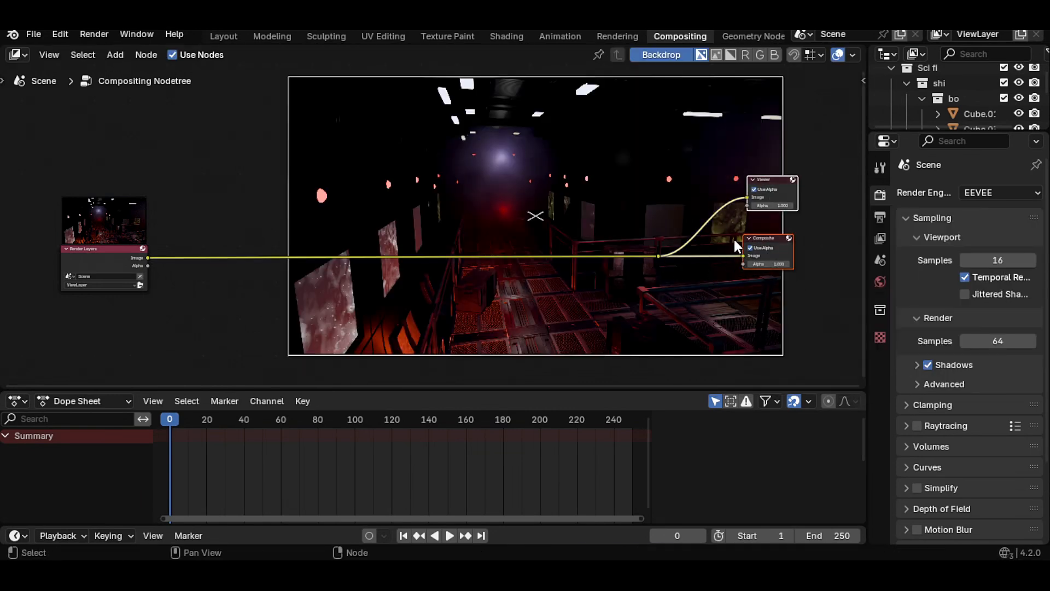
Move the Viewer, Composite and reroute outward and shift Render Layers inward, leaving room between them for effect nodes.
key(g)
click(805, 245)
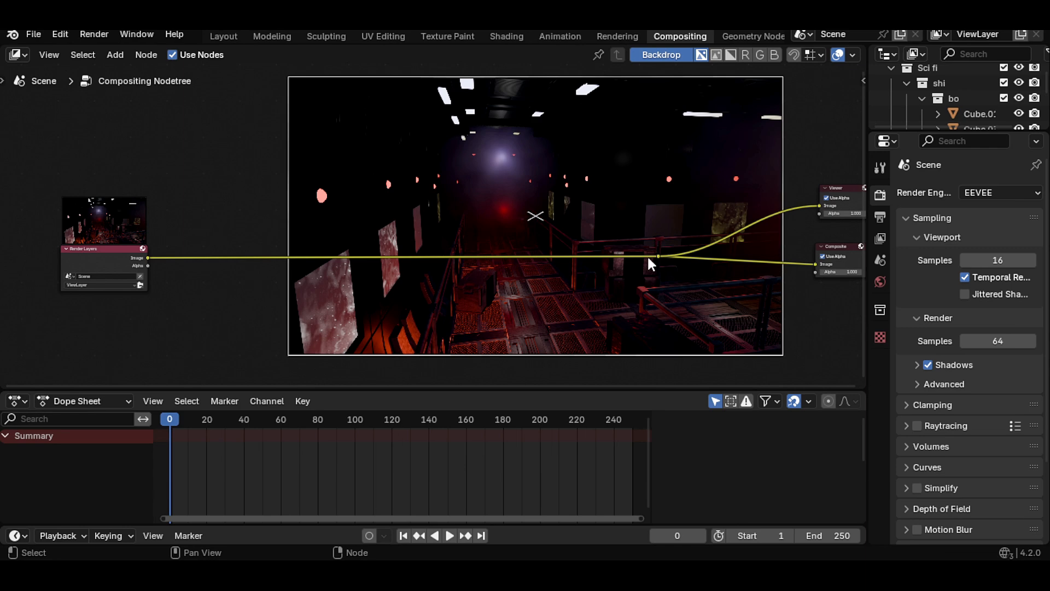
drag(657, 256, 793, 239)
drag(117, 255, 194, 233)
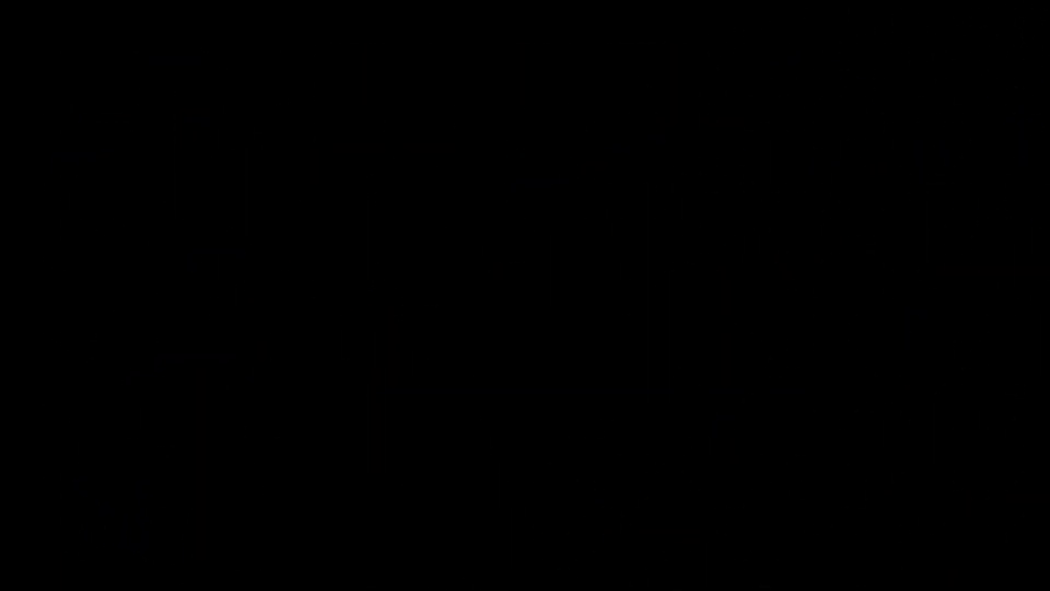
Insert a Hue Correct node on the image link directly after the Render Layers node.
key(shift+a)
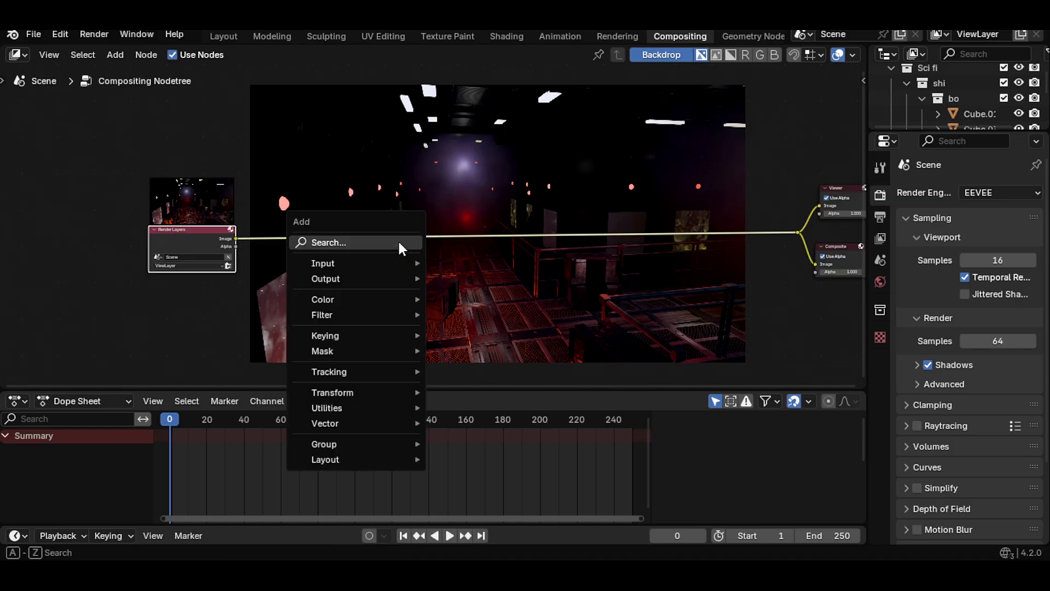
text(h)
click(507, 285)
click(291, 197)
drag(311, 199, 191, 212)
middle_drag(183, 247, 730, 217)
scroll(460, 281, up, 8)
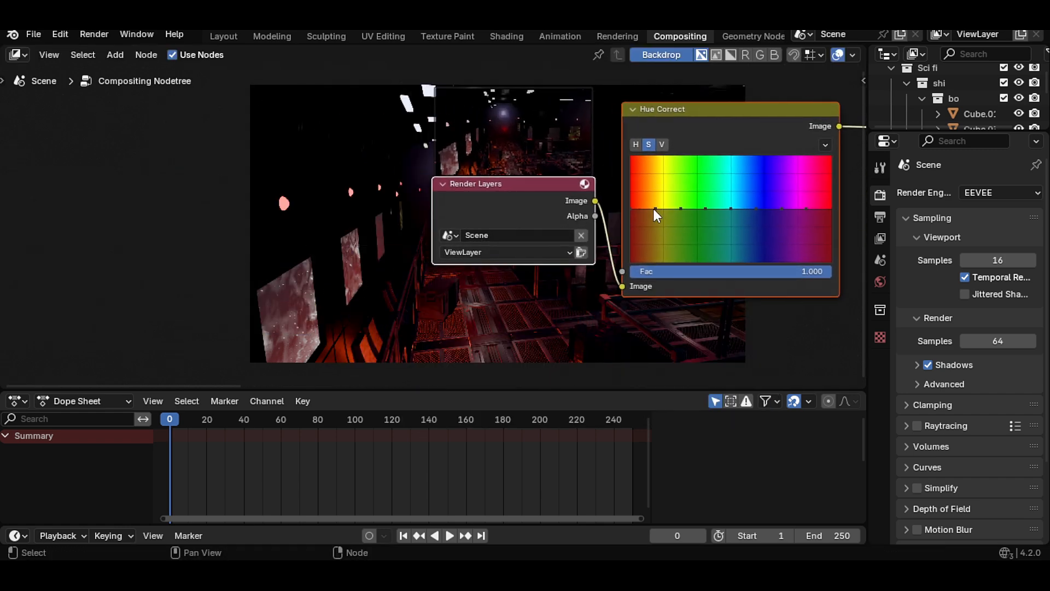
Raise the Hue Correct saturation curve in the orange and cyan hues and shape a dip around green.
drag(656, 209, 657, 195)
click(628, 202)
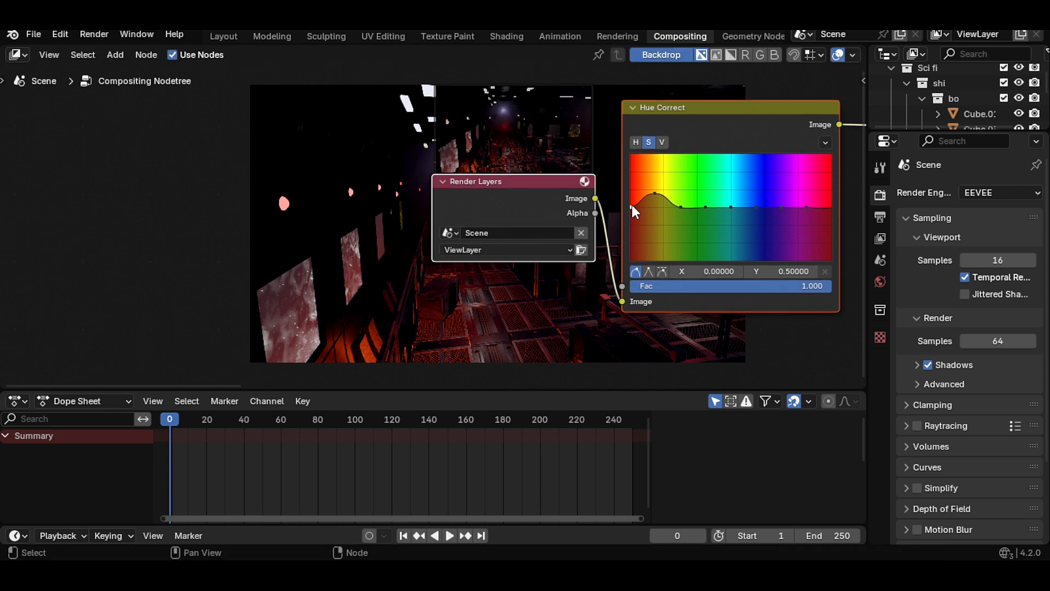
drag(731, 207, 724, 196)
scroll(724, 197, down, 2)
scroll(684, 245, up, 1)
middle_drag(685, 245, 649, 246)
scroll(703, 266, down, 5)
middle_drag(719, 254, 681, 219)
scroll(698, 211, up, 5)
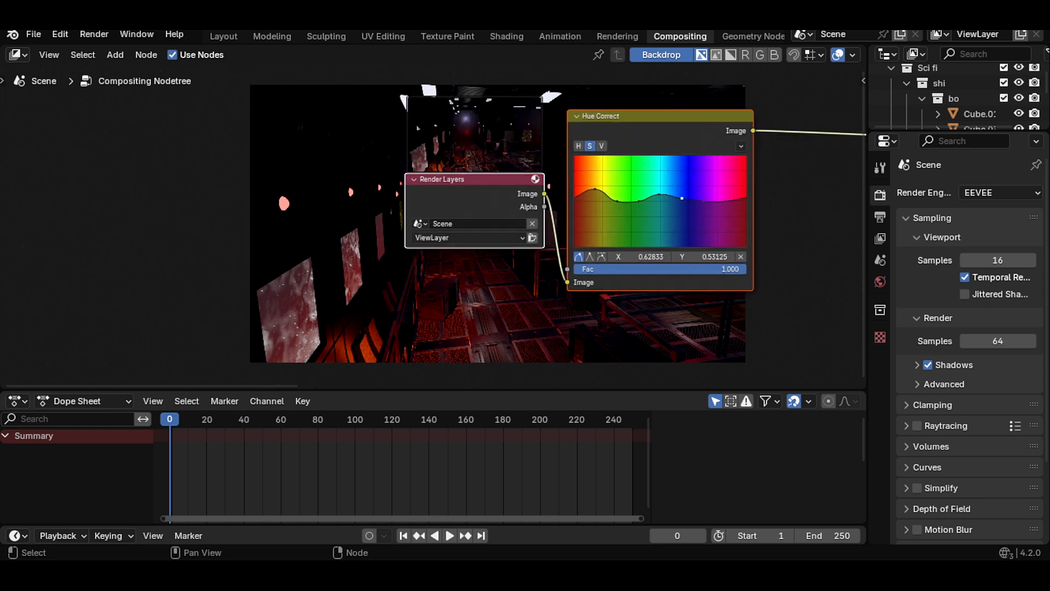
scroll(745, 143, down, 2)
middle_drag(745, 142, 342, 272)
scroll(157, 276, up, 1)
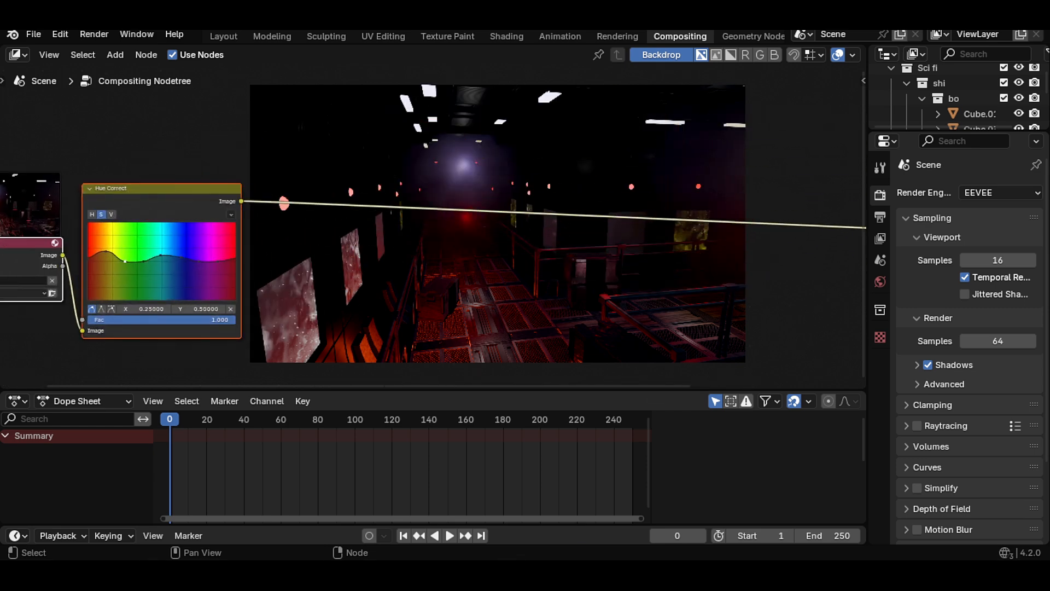
key(Home)
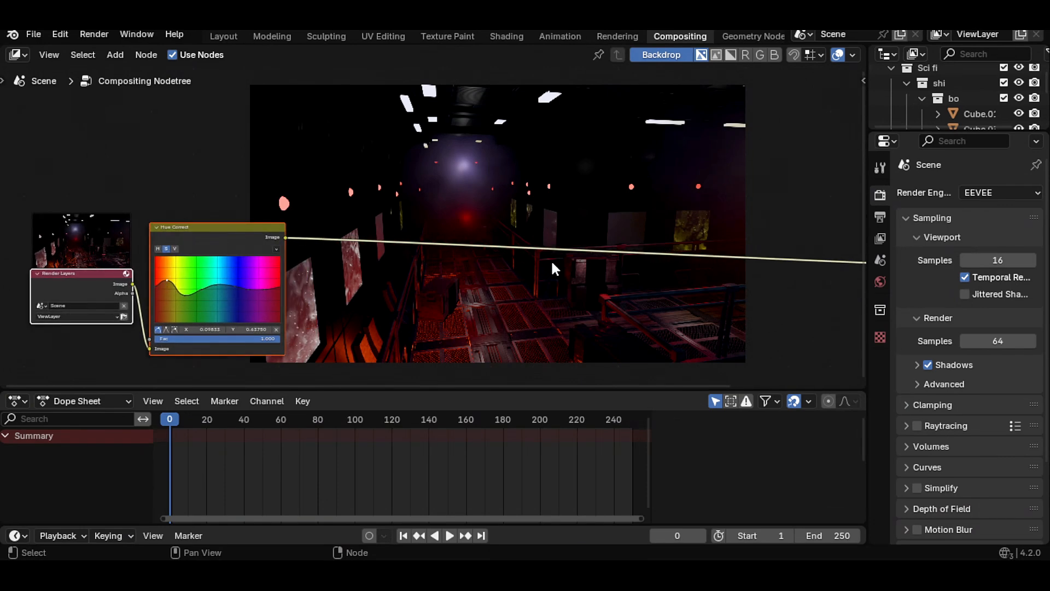
Insert a Hue/Saturation/Value node after Hue Correct with saturation 1.1 and value 1.2.
key(shift+a)
click(545, 263)
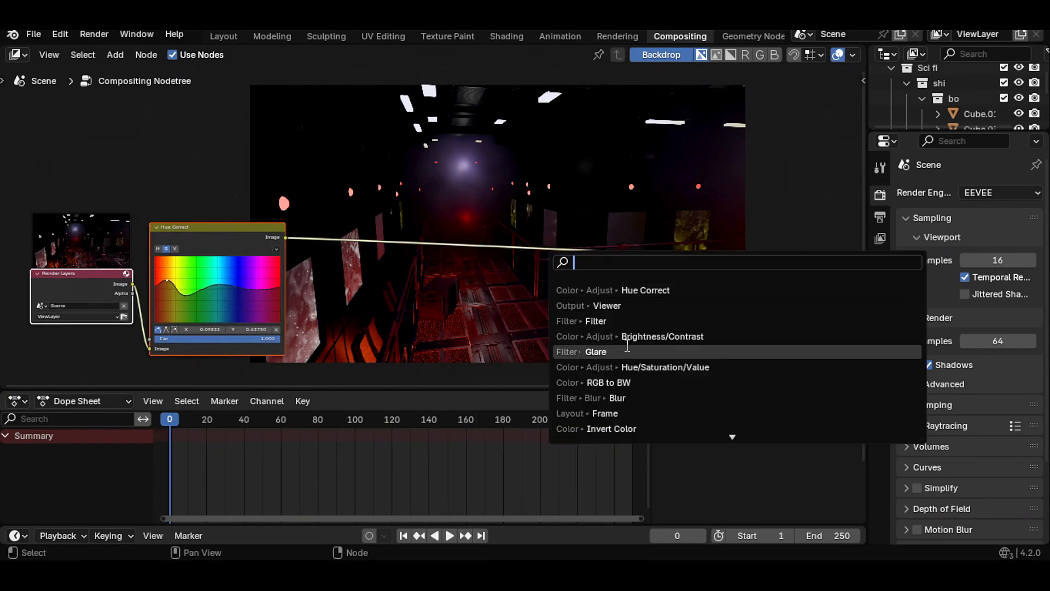
click(665, 367)
click(367, 255)
drag(314, 278, 318, 278)
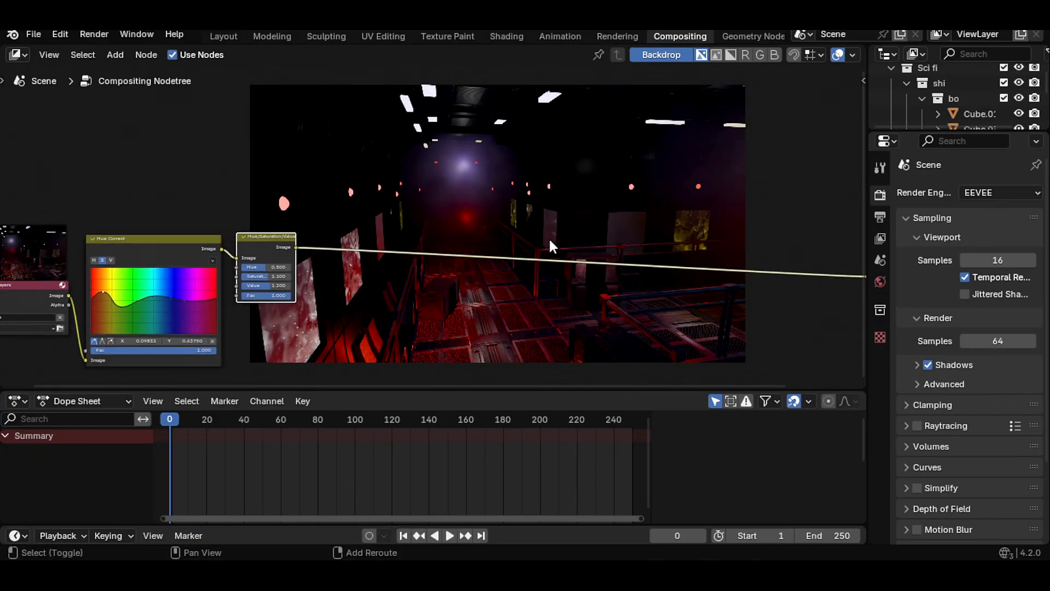
Insert a Glare node after Hue/Saturation/Value, set it to Bloom and set its size to 9.
key(shift+a)
click(550, 240)
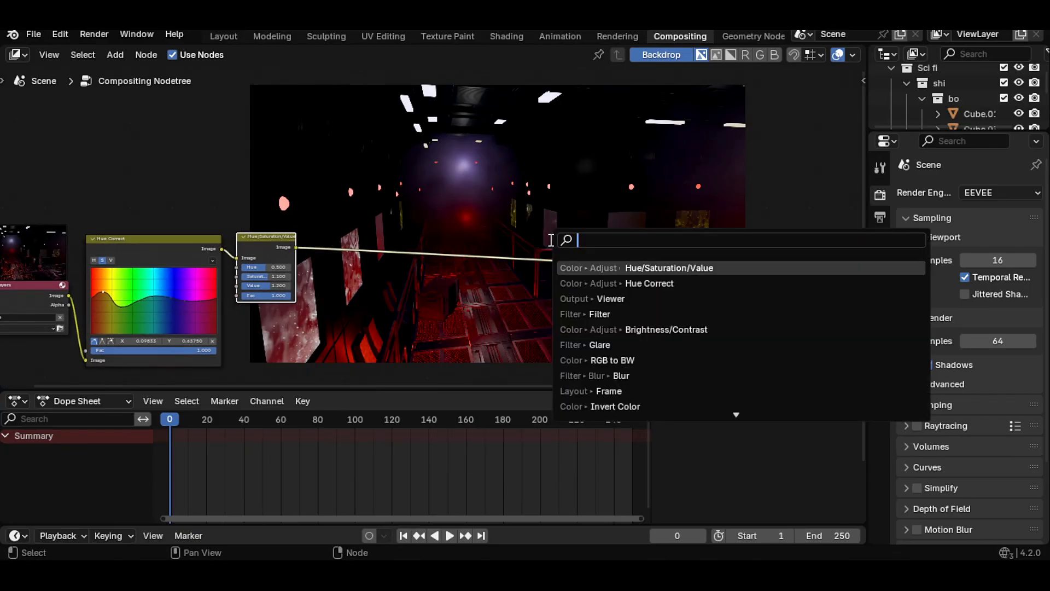
click(599, 344)
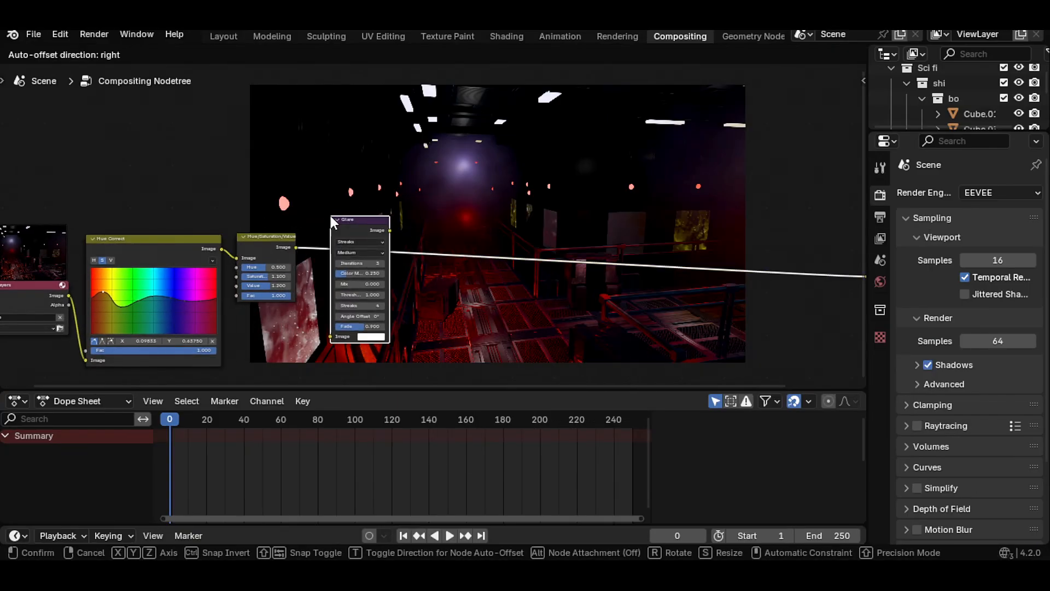
click(369, 252)
scroll(368, 252, up, 3)
click(463, 301)
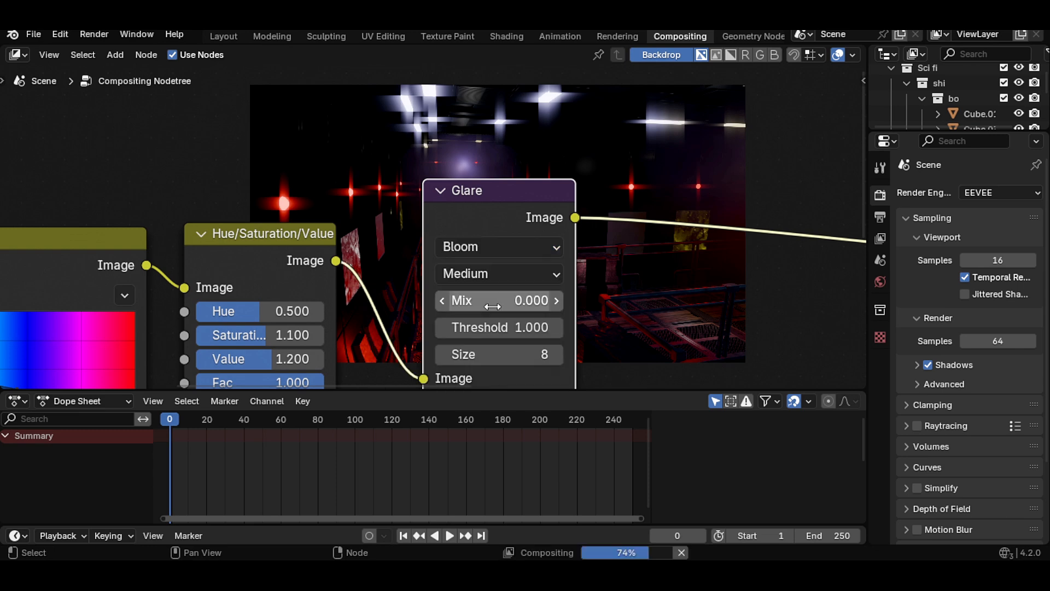
scroll(462, 281, down, 3)
click(397, 317)
scroll(396, 317, down, 2)
middle_drag(542, 244, 387, 254)
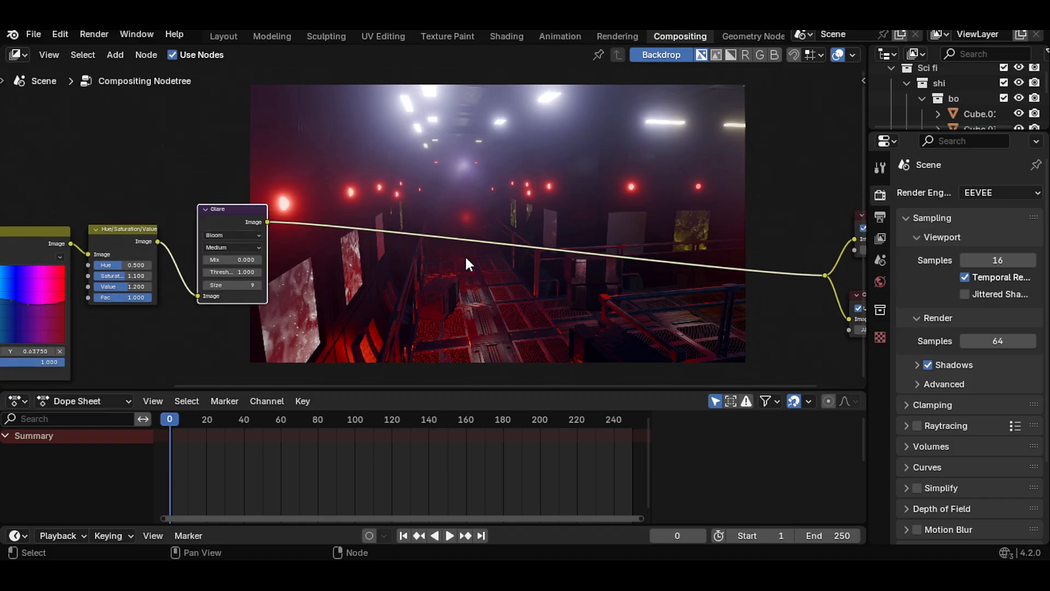
Insert a Brightness/Contrast node on the image link after the Glare node.
key(shift+a)
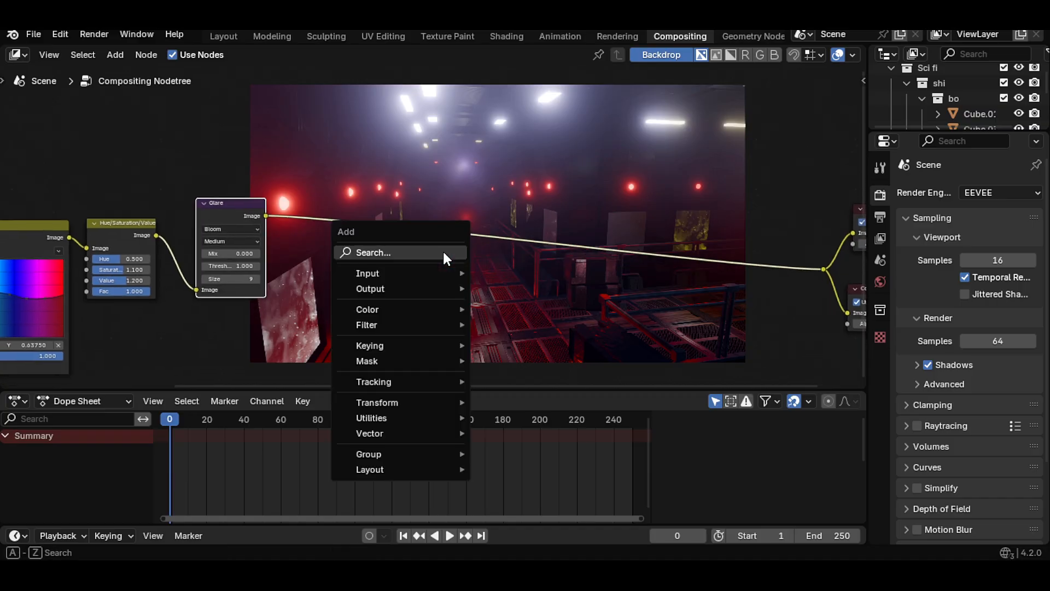
click(441, 249)
click(481, 357)
click(285, 194)
scroll(386, 211, up, 6)
middle_drag(386, 212, 444, 246)
Set the Brightness/Contrast node to a brightness of -1 and a contrast of 0.5.
click(272, 293)
click(273, 294)
click(274, 294)
click(273, 294)
click(274, 294)
click(273, 294)
click(273, 295)
triple_click(273, 295)
click(353, 310)
click(353, 310)
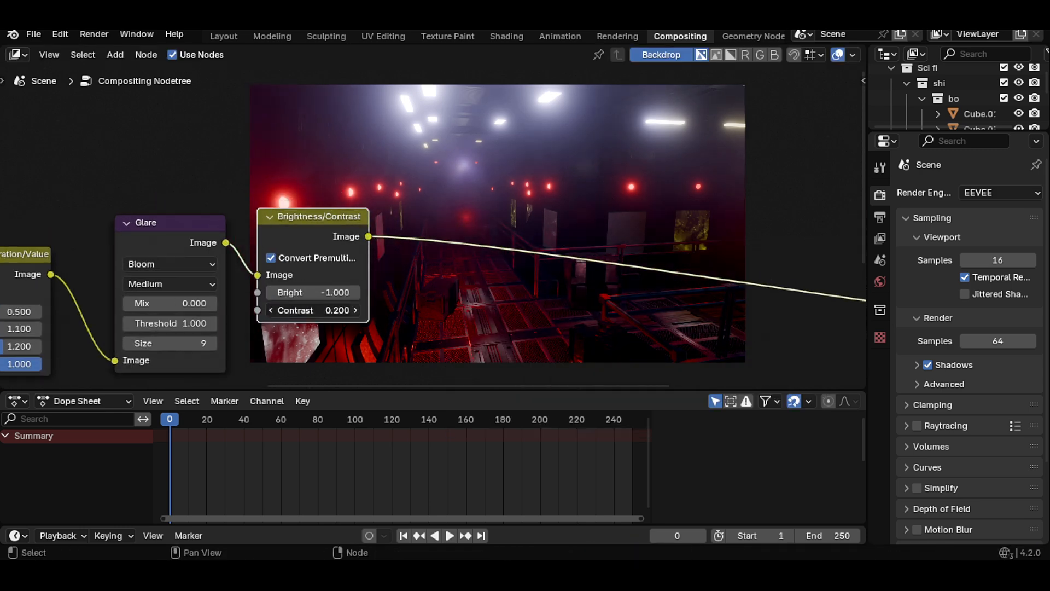
click(353, 310)
scroll(397, 291, down, 1)
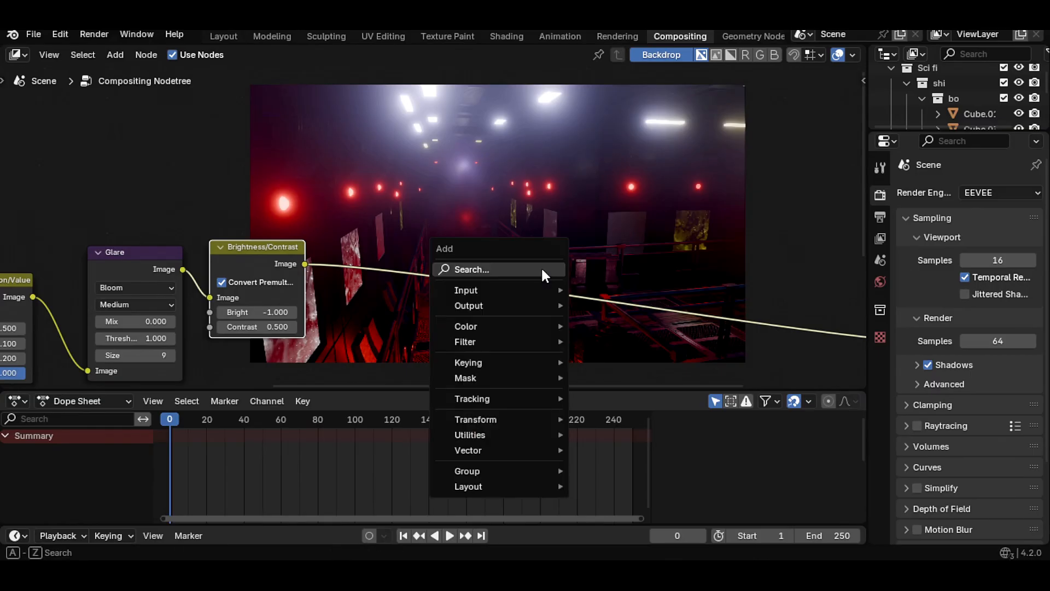
Insert a Filter node after Brightness/Contrast and set its type to Box Sharpen.
click(542, 268)
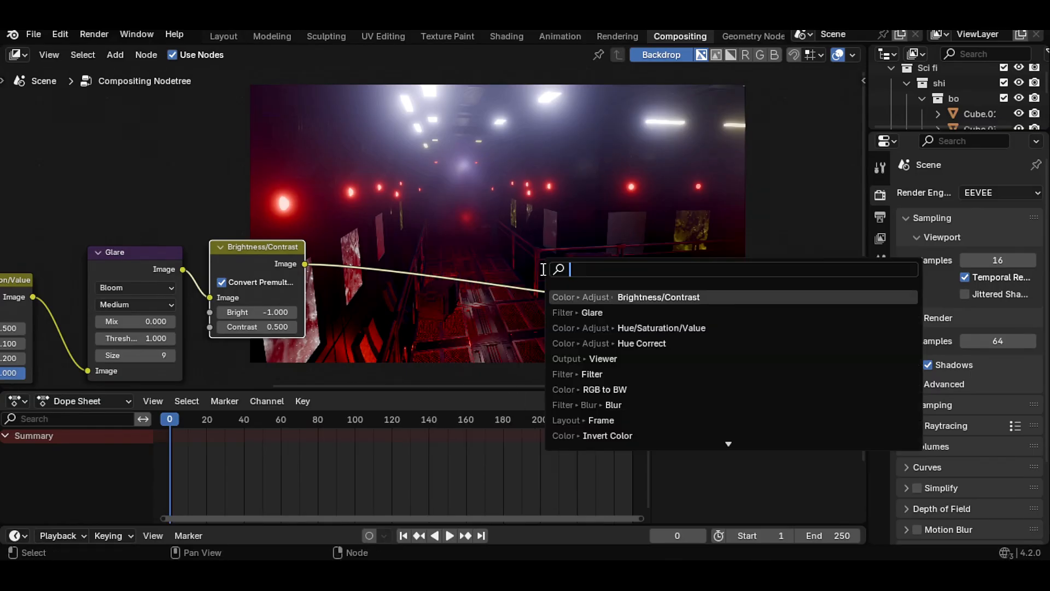
click(592, 373)
click(402, 278)
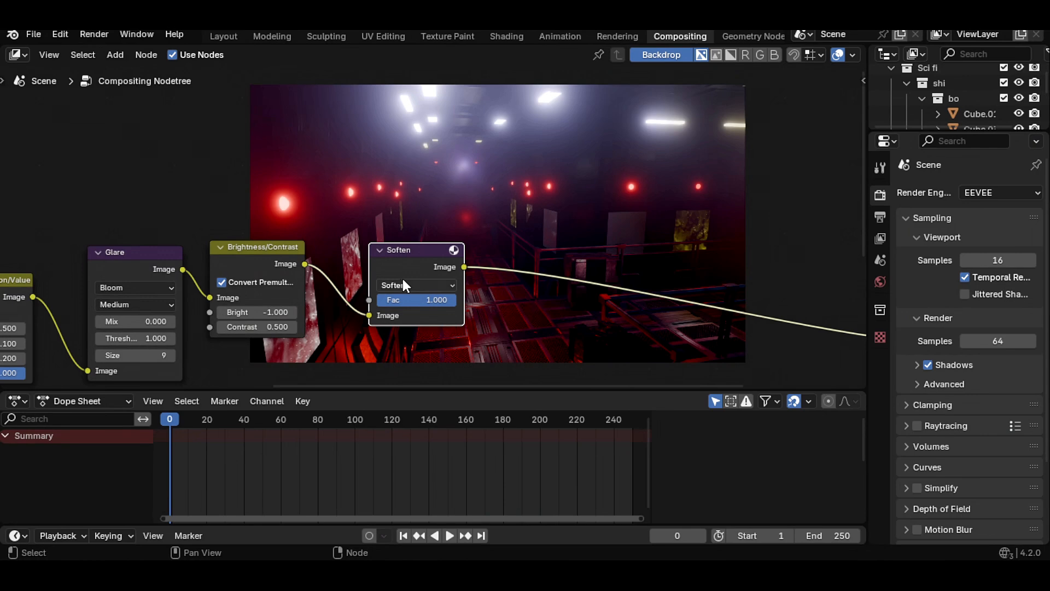
click(402, 284)
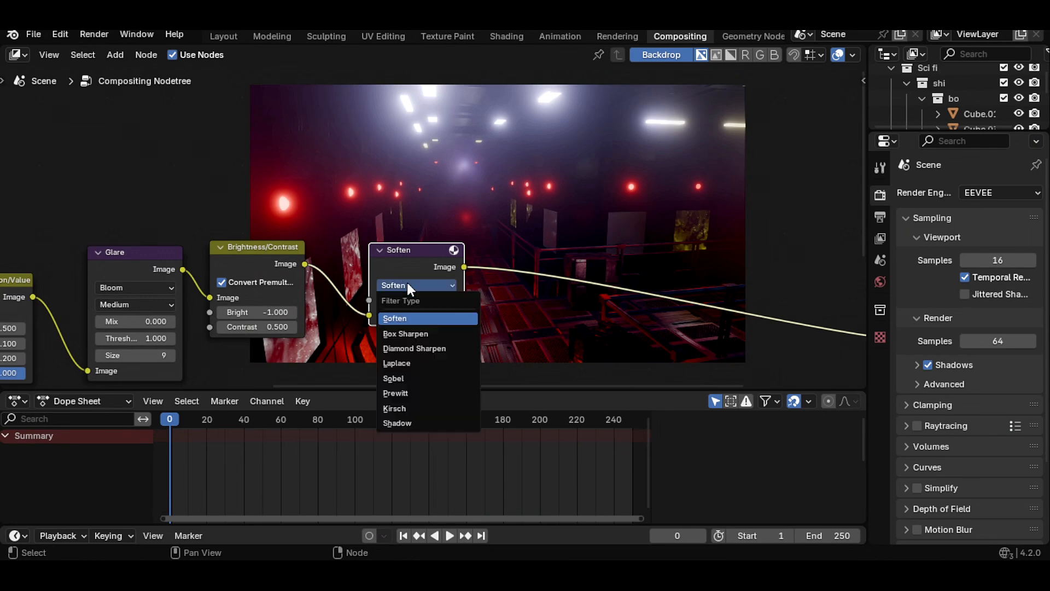
click(412, 333)
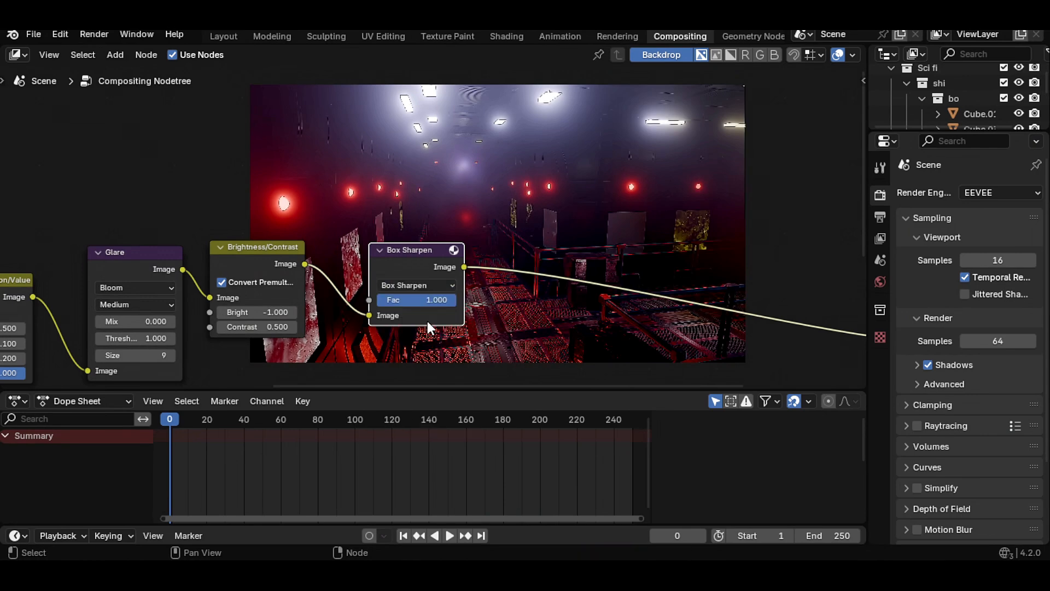
Reduce the Box Sharpen filter's factor to 0.1.
drag(441, 298, 390, 298)
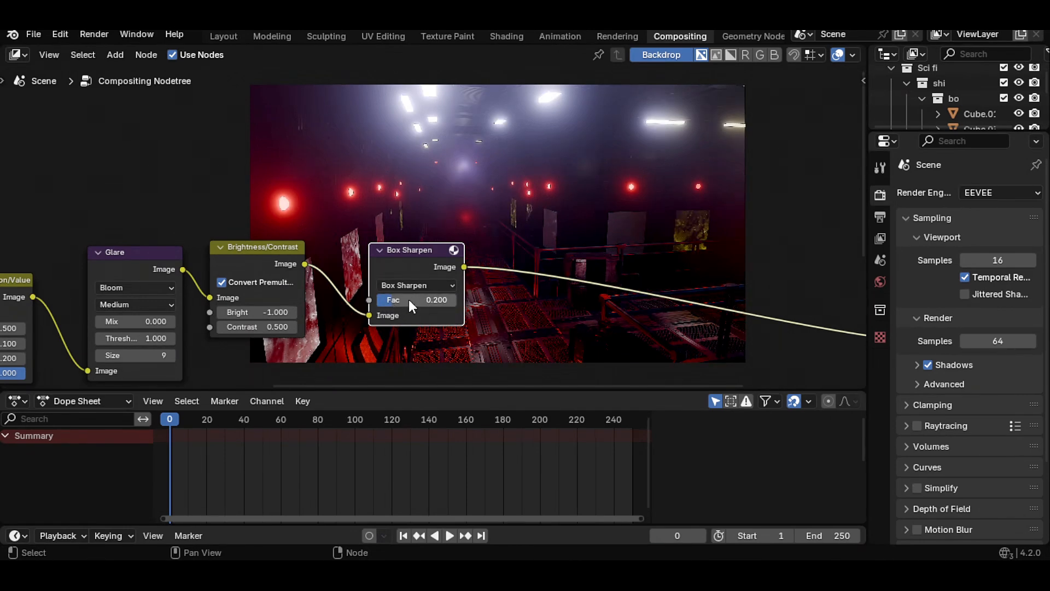
scroll(416, 299, up, 1)
key(Return)
scroll(580, 271, down, 1)
Insert a second Filter node of type Soften after the Box Sharpen node.
key(shift+a)
click(581, 274)
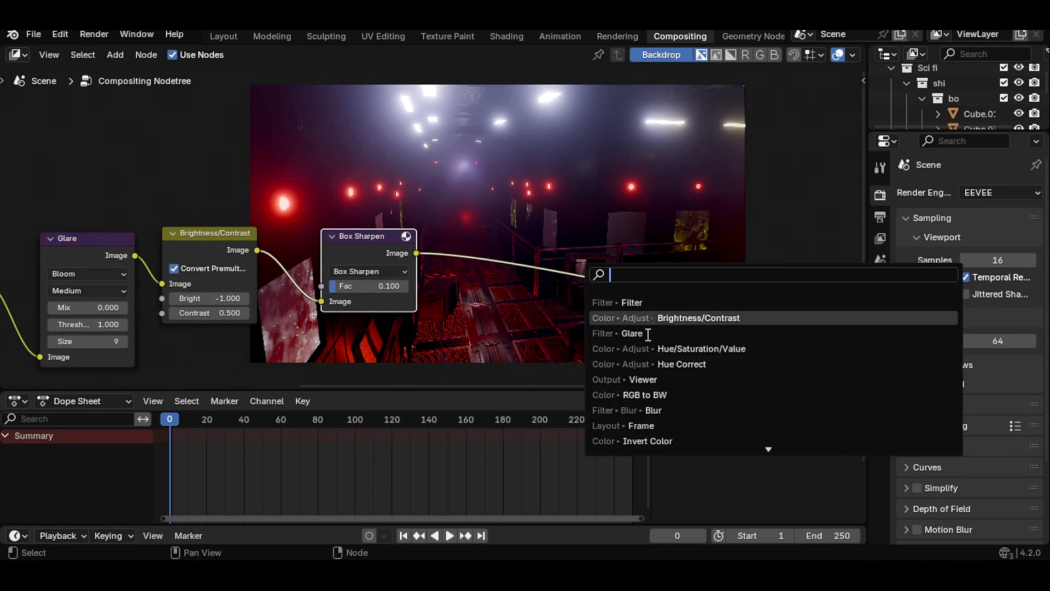
click(624, 302)
click(450, 240)
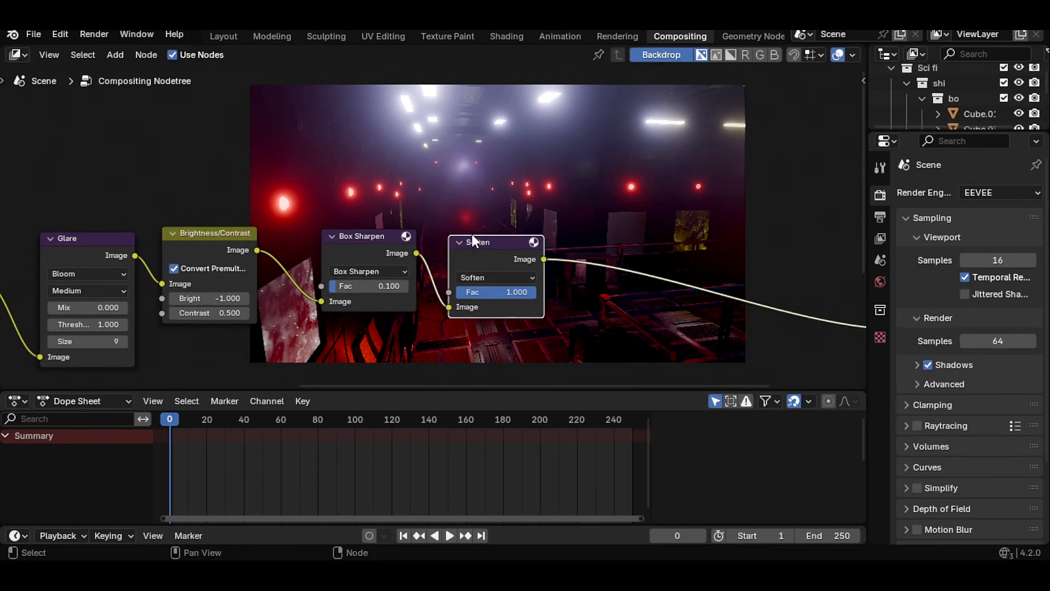
Mute and unmute the Hue Correct node to compare its effect on the composited image.
scroll(576, 214, down, 3)
middle_drag(576, 215, 626, 191)
scroll(626, 190, down, 3)
click(67, 251)
key(m)
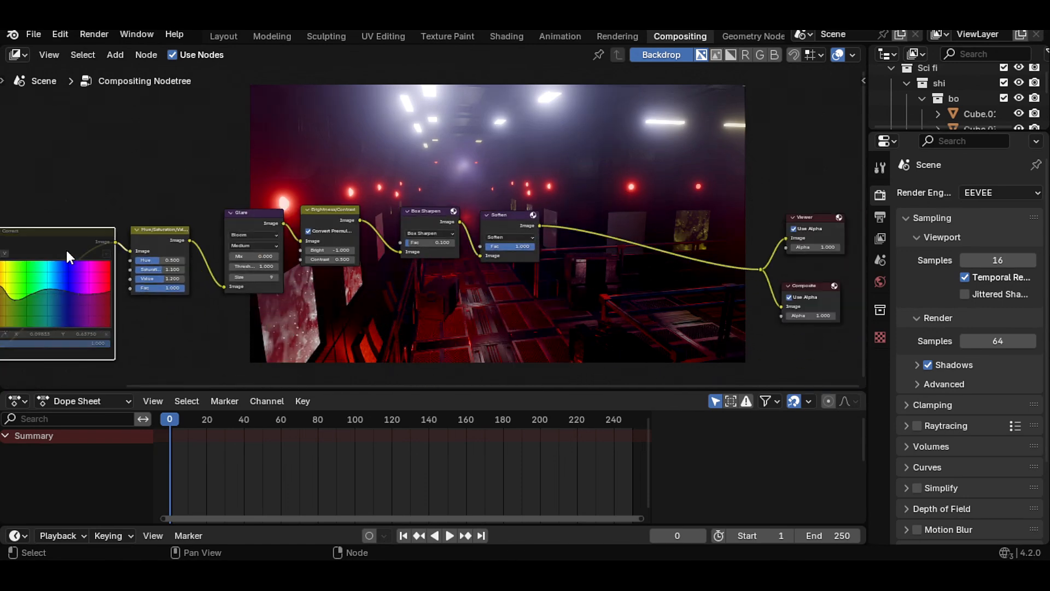
key(m)
Select and reposition the Viewer and Composite output nodes, then the chain of effect nodes, to tidy the compositing layout.
drag(843, 195, 743, 327)
drag(801, 291, 780, 281)
scroll(540, 179, down, 1)
drag(542, 180, 42, 324)
key(g)
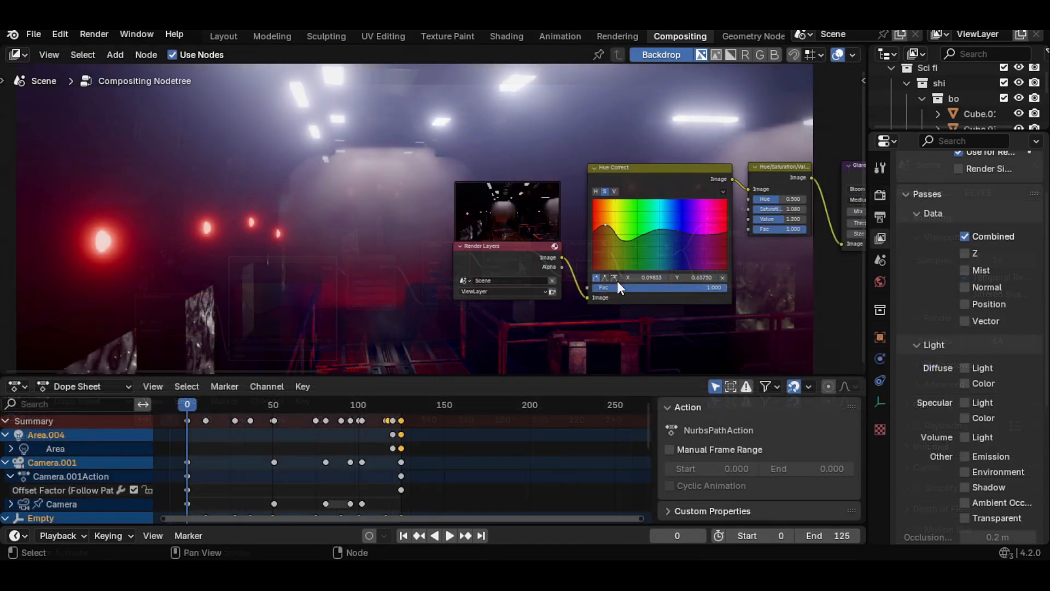
Enable the Mist data pass for the view layer so Render Layers outputs it.
scroll(605, 280, up, 6)
click(965, 269)
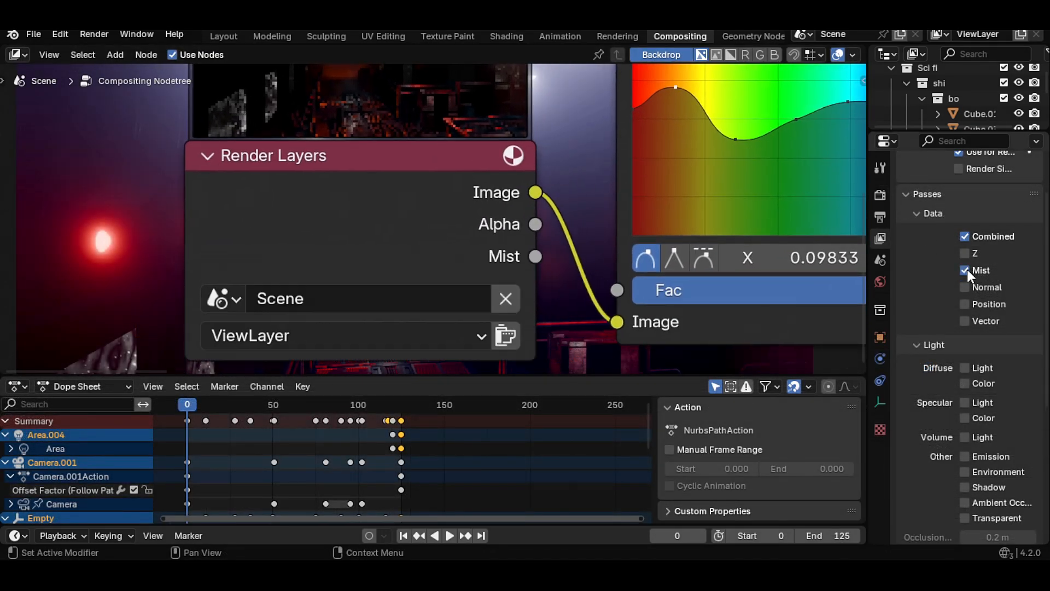
Enable the Ambient Occlusion pass for the view layer.
scroll(967, 269, down, 3)
click(966, 441)
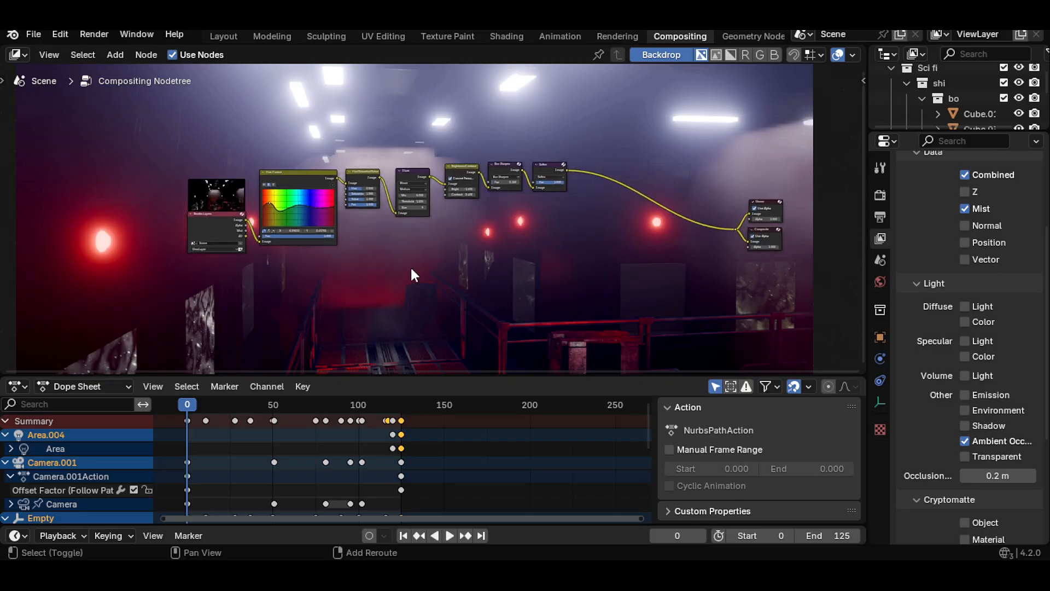
Add a Color Ramp node below the Hue Correct node and place a duplicate of it underneath.
key(shift+a)
text(c)
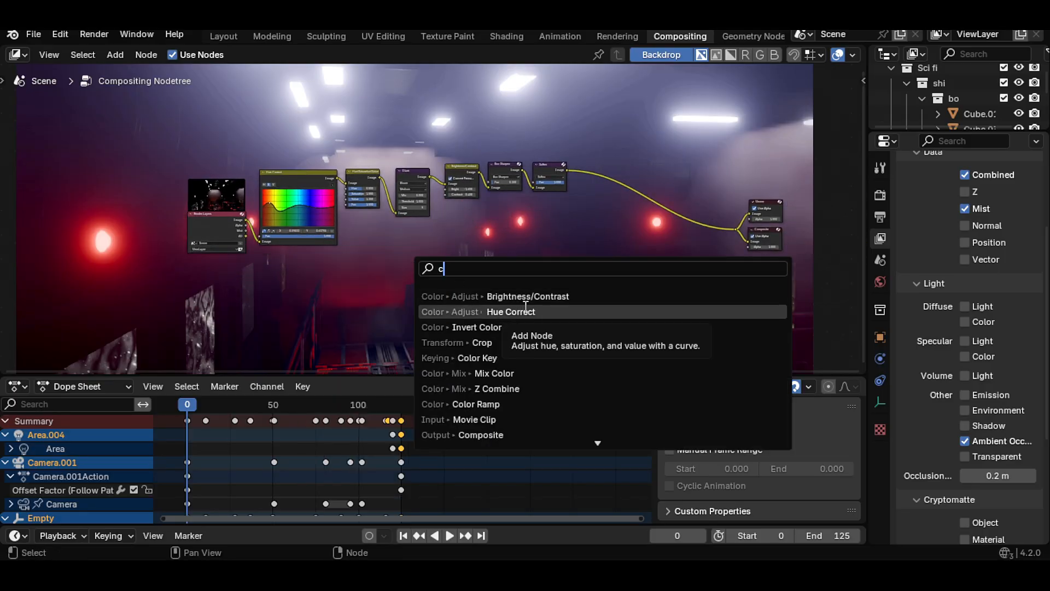
click(476, 404)
click(259, 259)
scroll(279, 276, up, 2)
middle_drag(295, 273, 402, 262)
scroll(405, 258, up, 5)
drag(407, 259, 407, 263)
scroll(407, 262, down, 3)
middle_drag(484, 267, 473, 180)
key(shift+d)
click(480, 300)
middle_drag(321, 148, 347, 169)
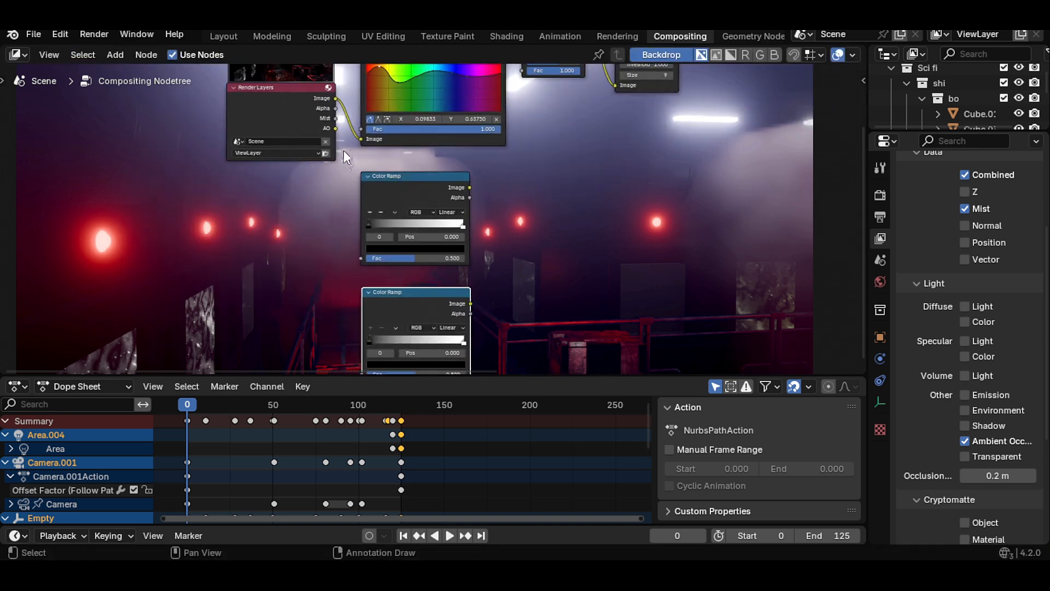
Connect the Mist output of Render Layers to the first Color Ramp's Fac and preview that ramp in the Viewer.
scroll(346, 170, up, 5)
middle_drag(322, 117, 328, 152)
scroll(328, 152, up, 1)
drag(285, 101, 327, 321)
ctrl+shift+click(423, 217)
scroll(438, 214, down, 2)
scroll(594, 174, down, 10)
key(alt+v)
key(v)
key(v)
key(v)
mouse_move(566, 260)
alt+middle_down()
mouse_move(592, 250)
mouse_move(559, 258)
alt+middle_up()
scroll(493, 255, up, 4)
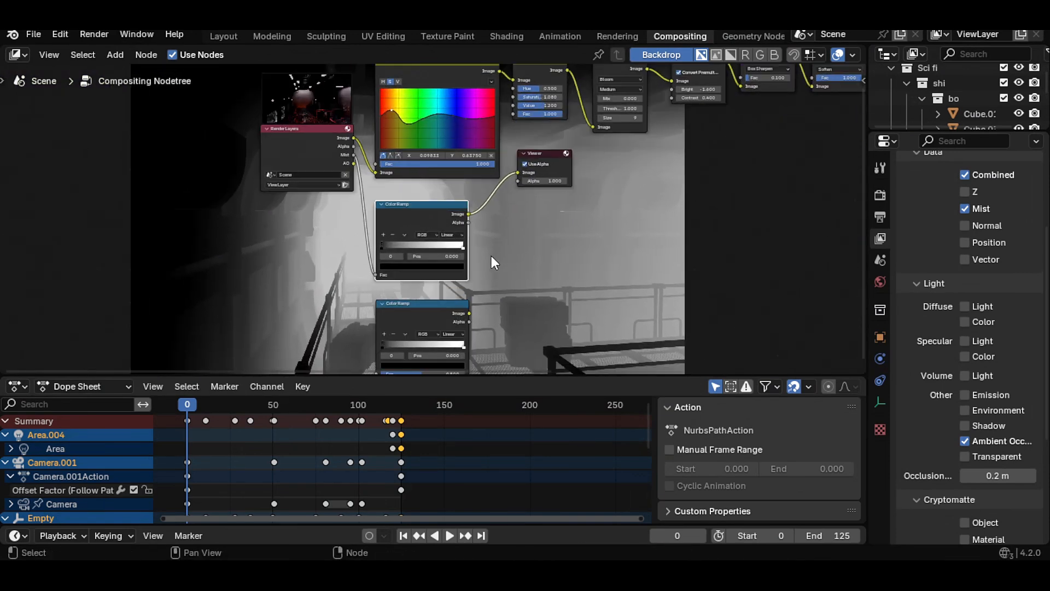
Set the Mist Color Ramp's black stop to grey 8E8E8E and move its white stop to position 0.755.
scroll(491, 256, up, 2)
click(362, 255)
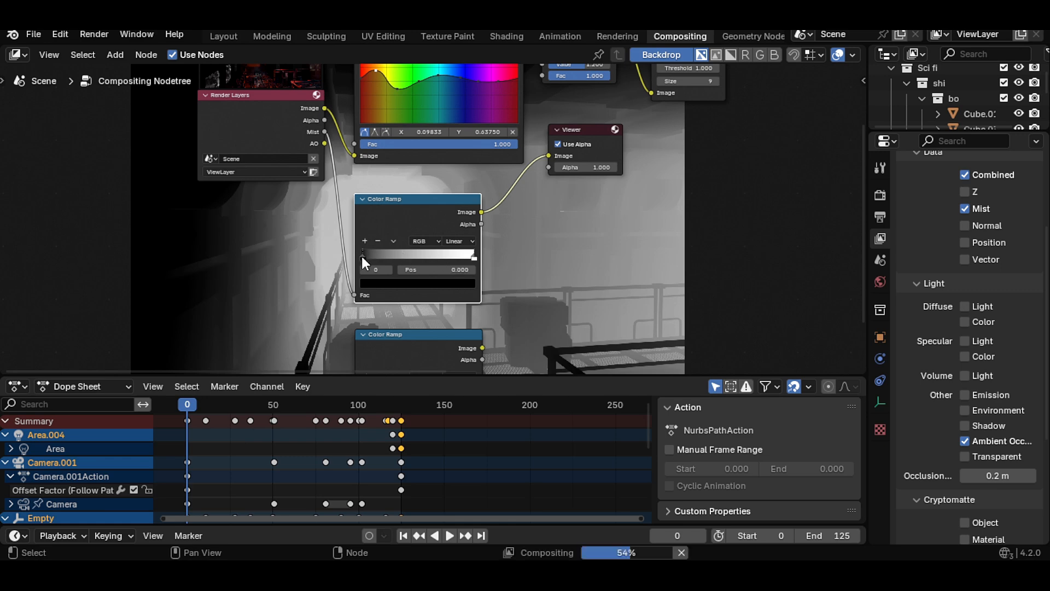
click(380, 282)
click(465, 158)
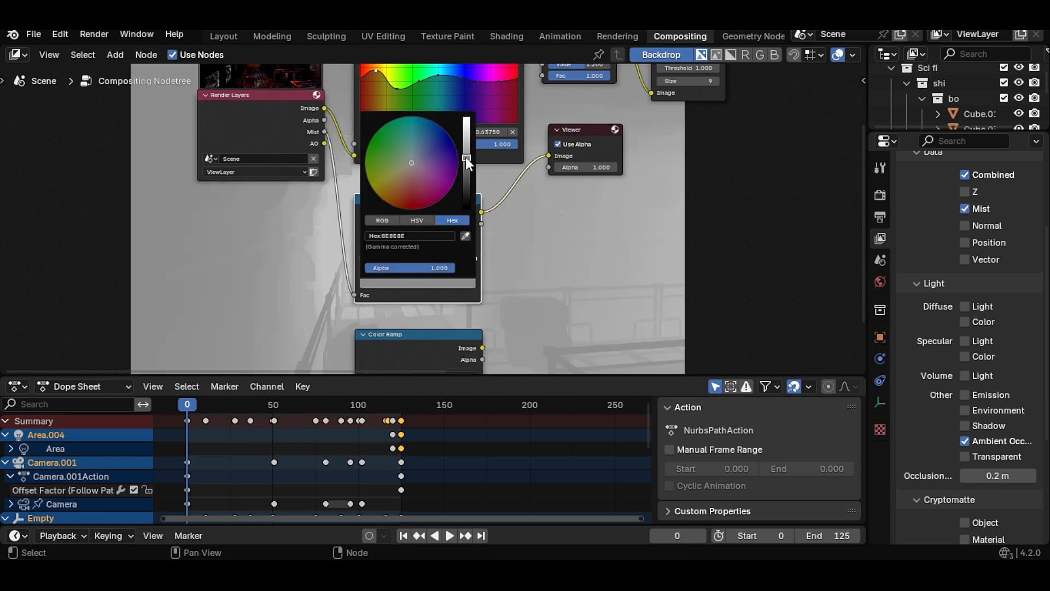
drag(473, 256, 444, 253)
scroll(569, 229, down, 4)
middle_drag(570, 228, 696, 157)
scroll(589, 236, up, 4)
scroll(611, 230, up, 2)
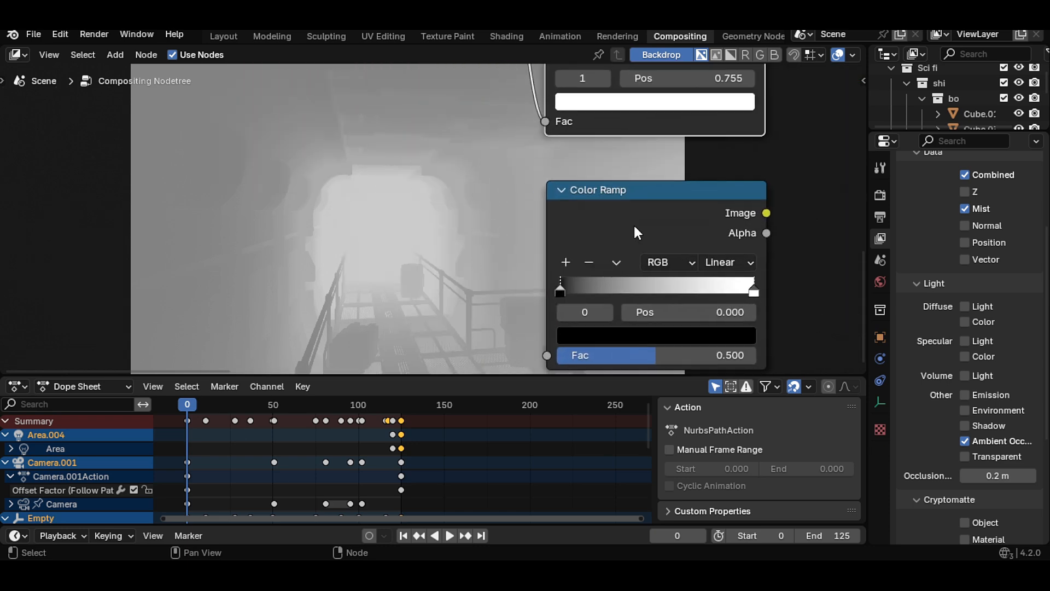
Connect the AO output of Render Layers to the second Color Ramp's Fac and preview that ramp in the Viewer.
scroll(634, 227, down, 12)
middle_drag(481, 118, 460, 170)
scroll(449, 142, up, 2)
drag(437, 115, 461, 342)
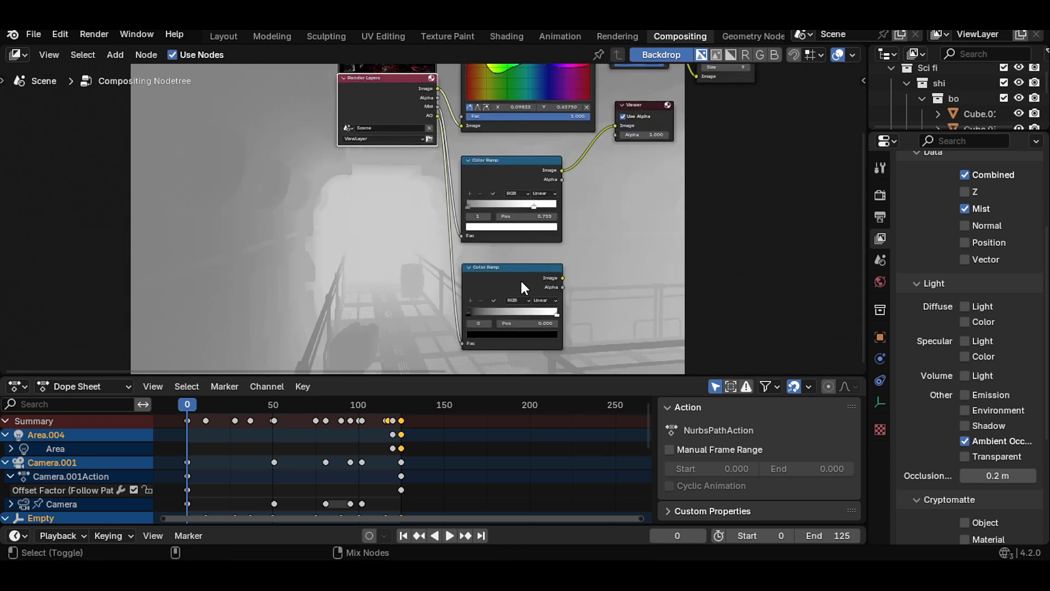
ctrl+shift+click(520, 278)
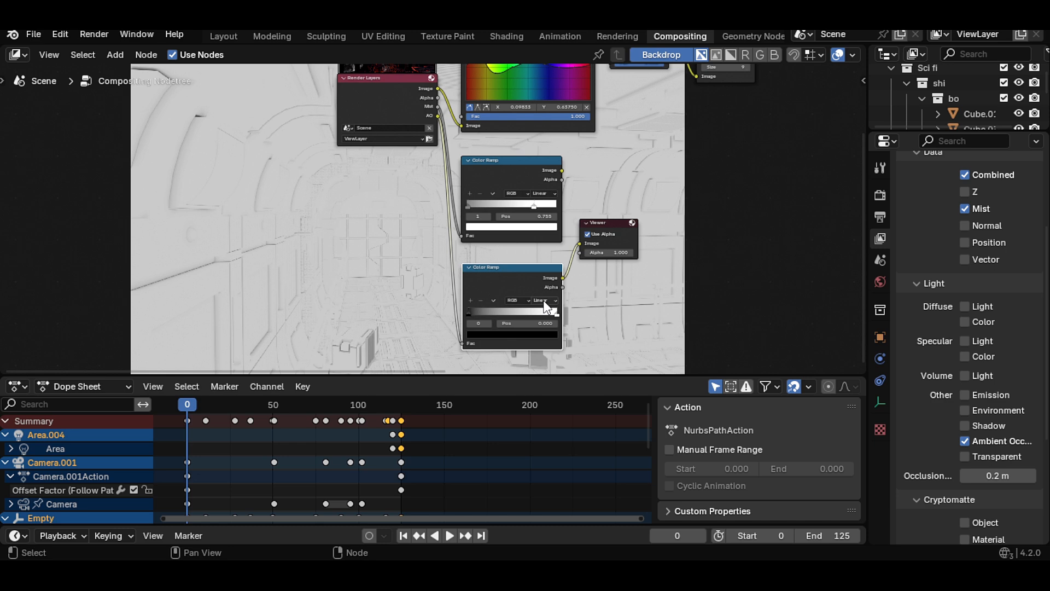
Lighten the AO Color Ramp's black stop to a light grey, trying CFCFCF, D9D9D9 and CBCBCB.
middle_drag(544, 304, 640, 220)
scroll(560, 247, up, 3)
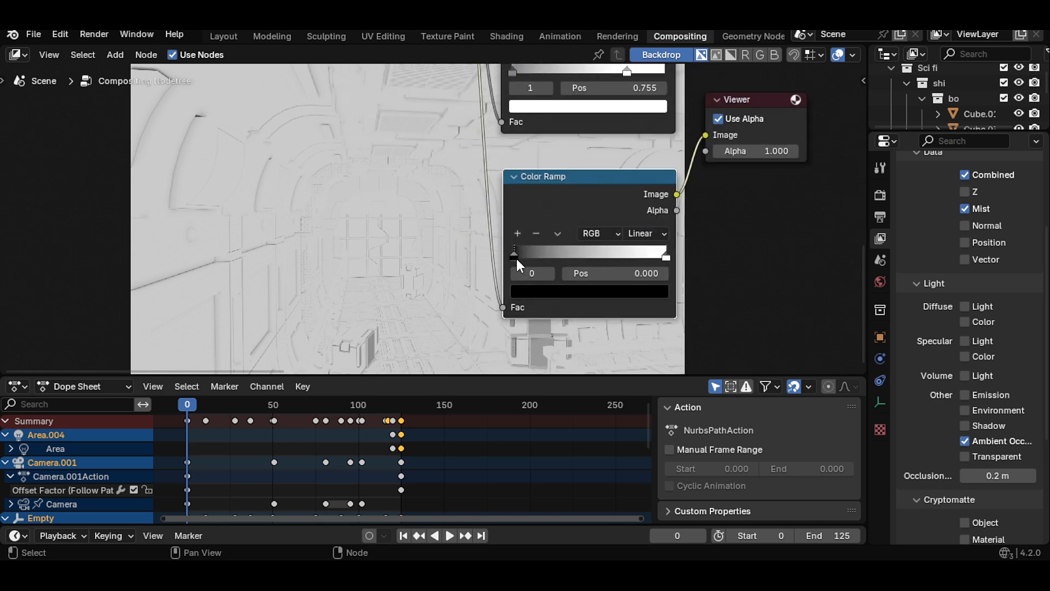
click(547, 291)
click(658, 86)
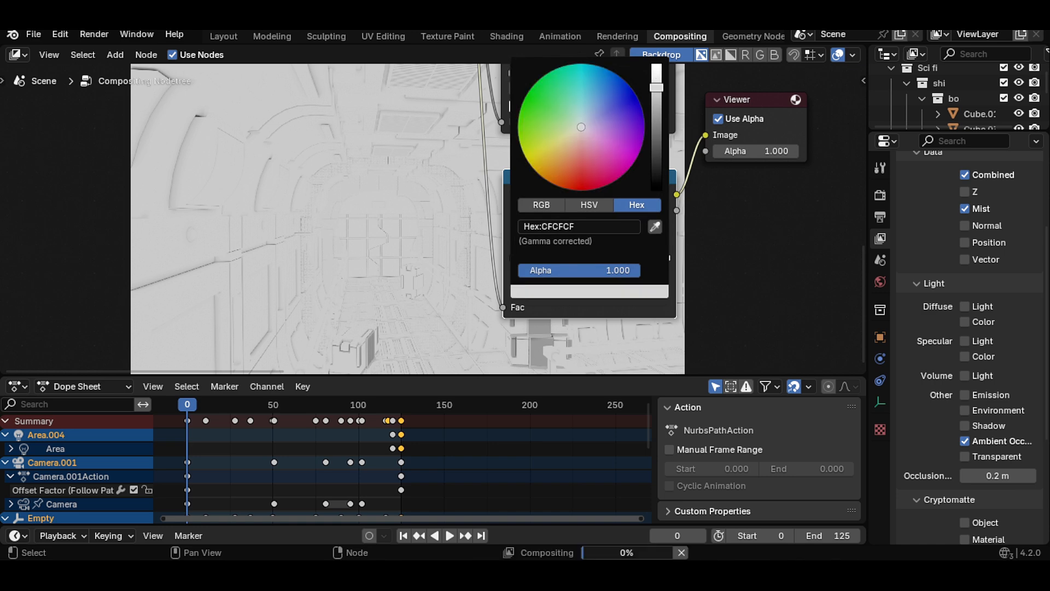
click(657, 78)
click(602, 291)
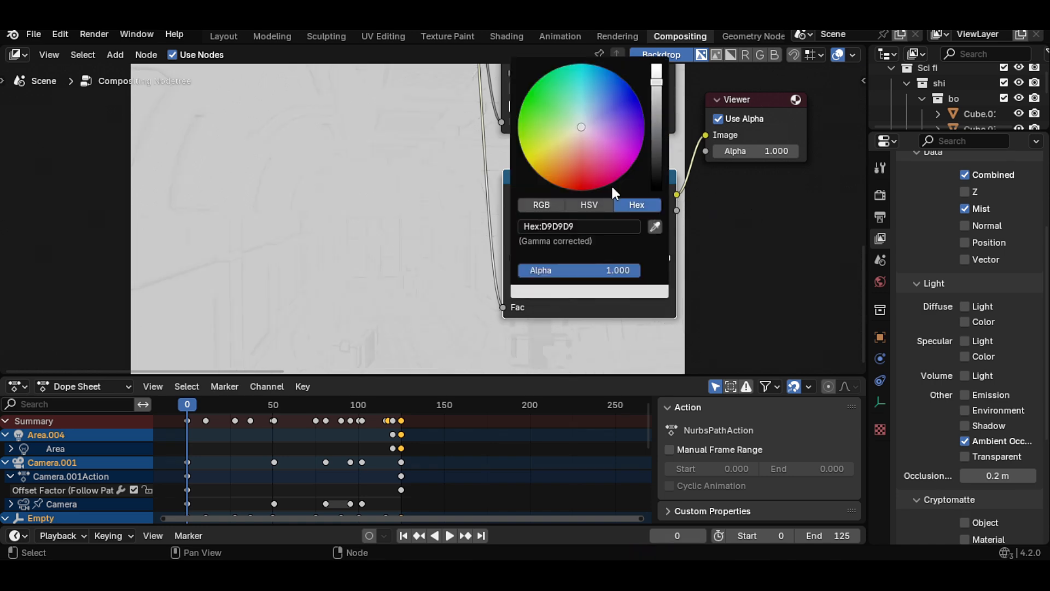
click(659, 89)
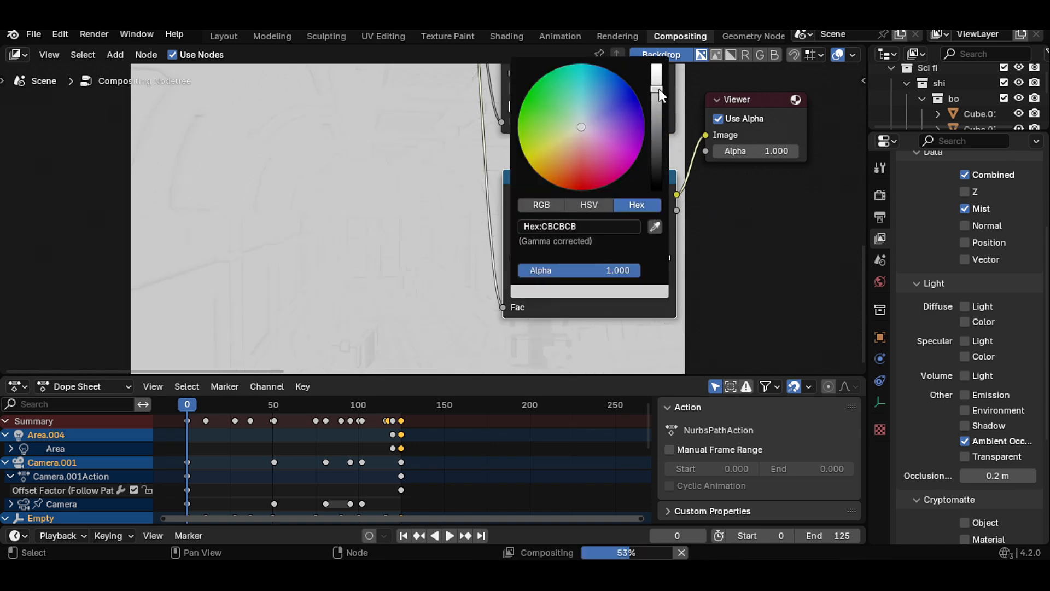
click(617, 290)
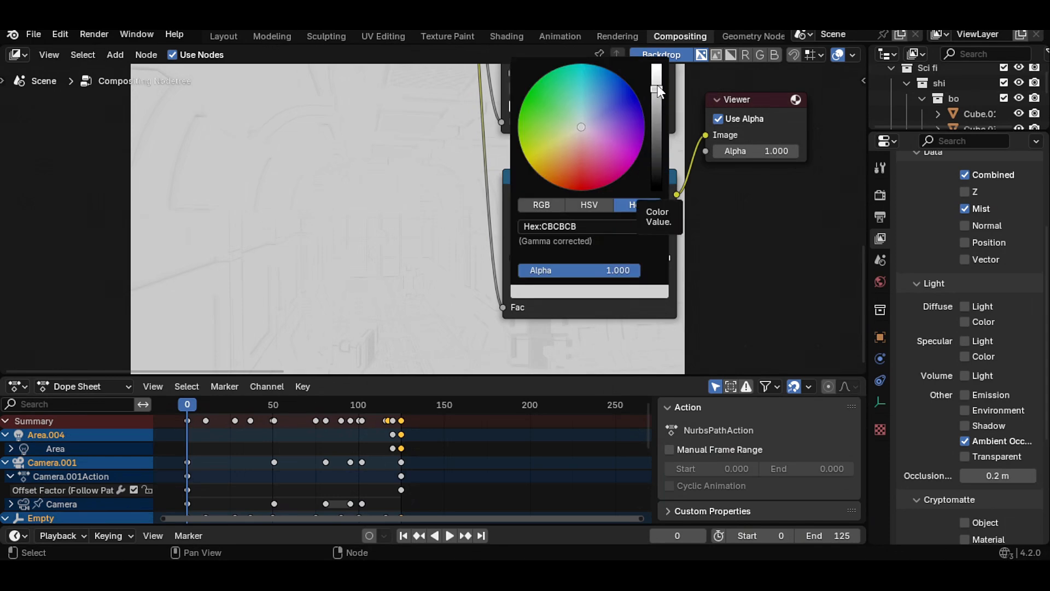
click(656, 85)
Preview the Mist Color Ramp in the Viewer and move its white stop to position 0.650.
scroll(667, 218, down, 5)
middle_drag(667, 218, 662, 247)
scroll(661, 247, up, 2)
ctrl+shift+click(573, 109)
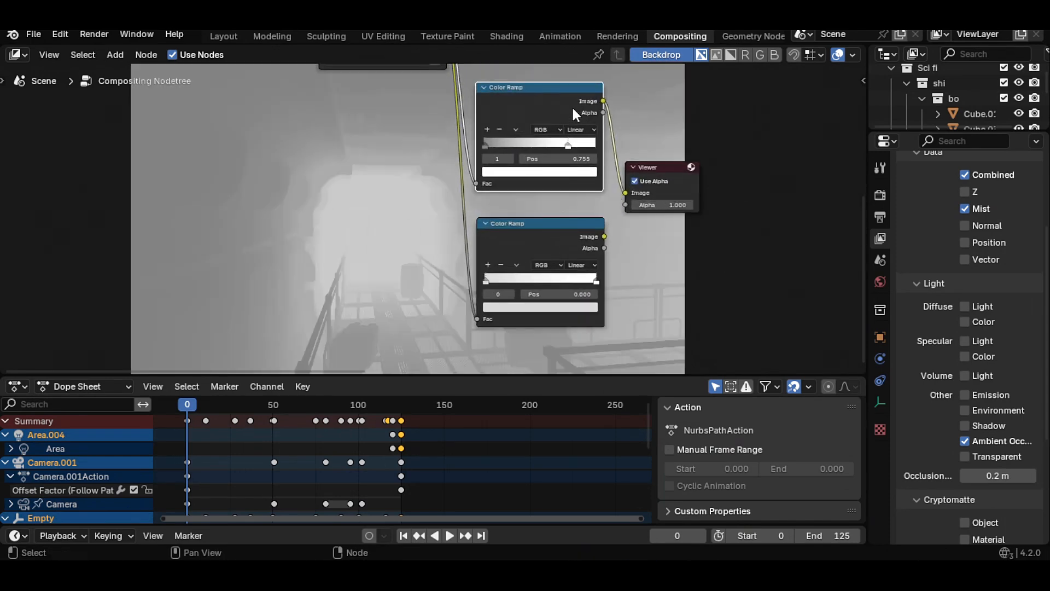
drag(566, 145, 565, 146)
scroll(565, 145, down, 6)
middle_drag(519, 154, 621, 129)
scroll(621, 129, up, 4)
drag(691, 129, 677, 126)
Move the Viewer node to the end of the node tree, just below the Composite node.
scroll(677, 126, down, 9)
middle_drag(680, 159, 491, 222)
scroll(414, 248, up, 3)
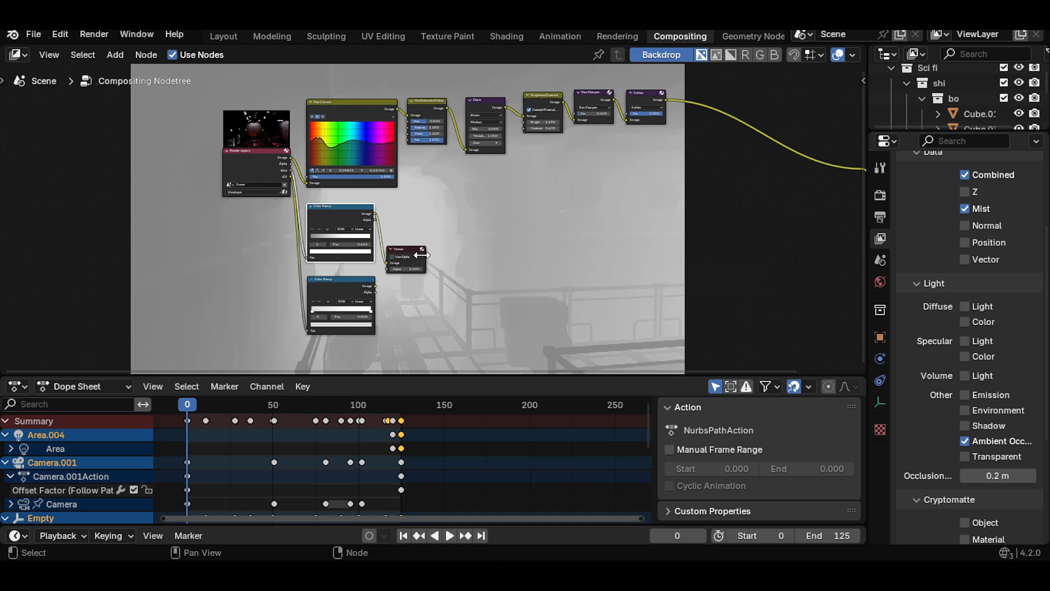
click(422, 249)
drag(422, 250, 744, 230)
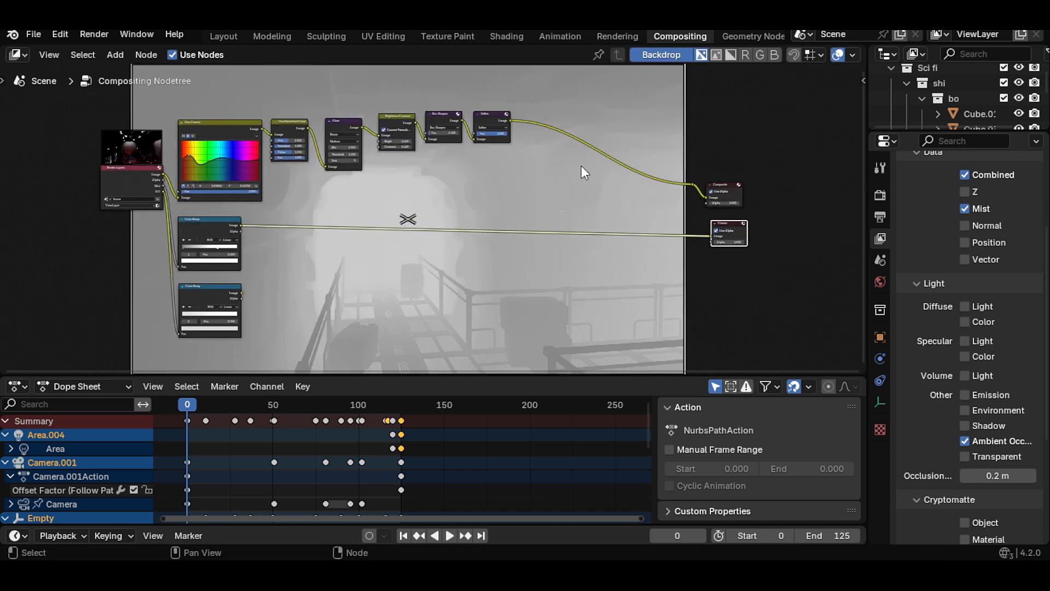
Add a Mix node after the Soften filter and set its blend mode to Multiply.
key(shift+a)
text(mix)
key(Return)
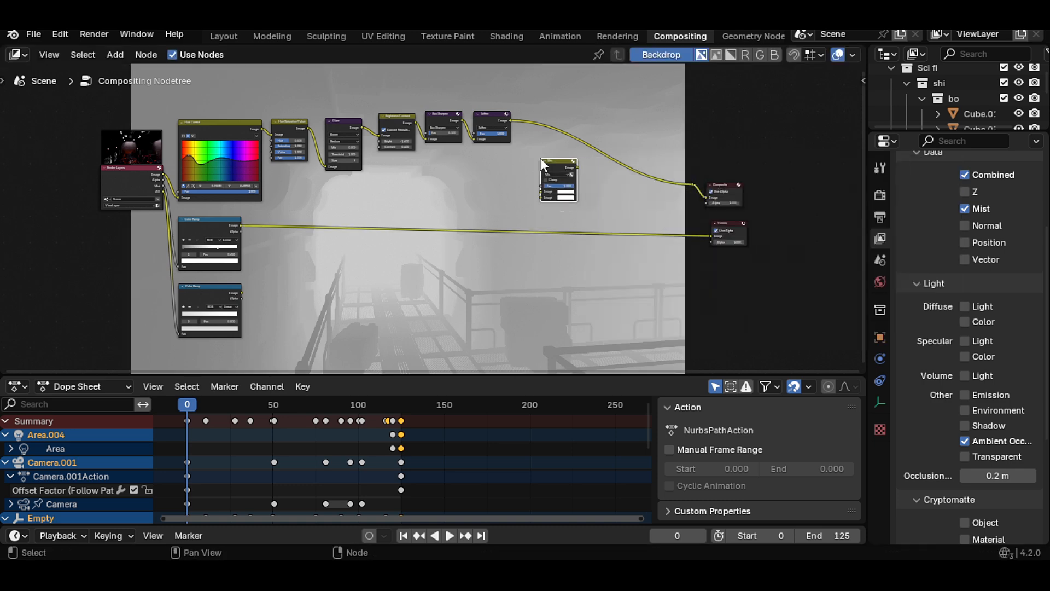
click(540, 158)
middle_drag(540, 158, 410, 209)
scroll(392, 242, up, 16)
click(412, 239)
click(427, 341)
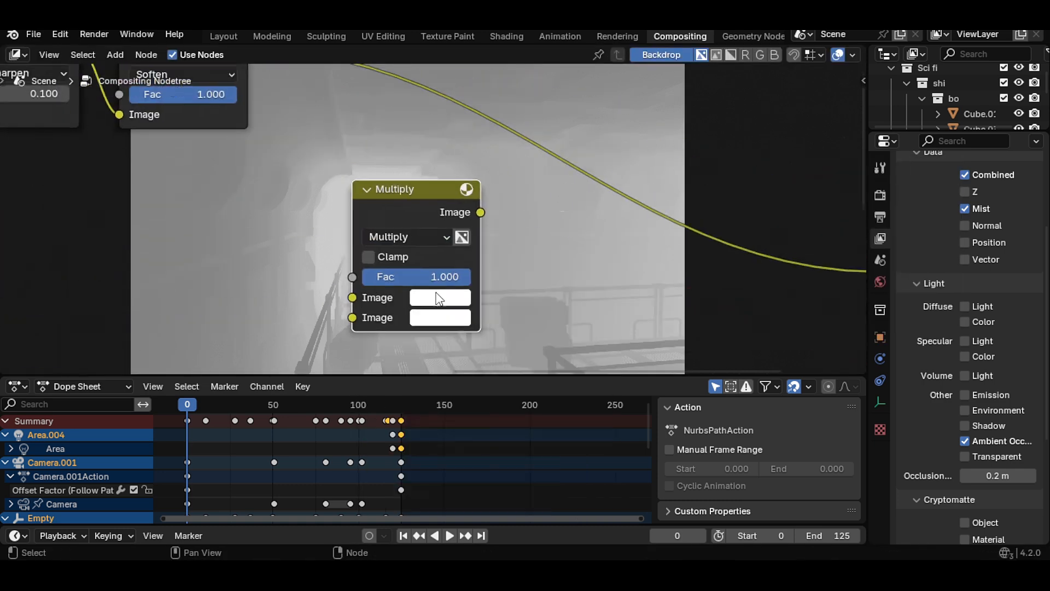
Feed the Soften output into the Multiply node's first Image input and chain a duplicate Multiply node after it.
scroll(411, 258, down, 5)
drag(348, 141, 396, 255)
scroll(432, 220, up, 2)
key(shift+d)
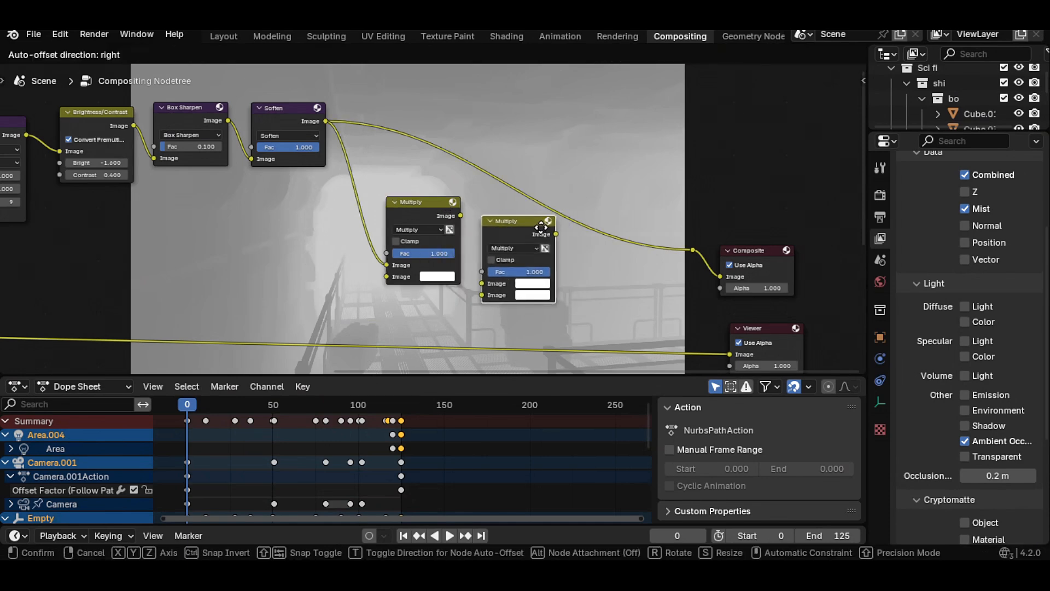
click(541, 227)
scroll(427, 268, down, 2)
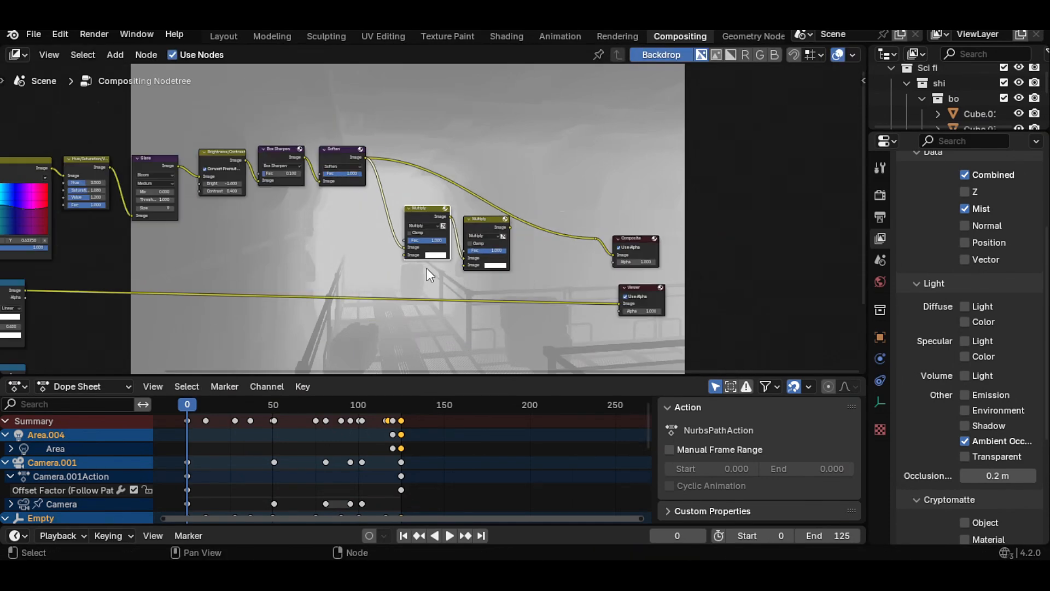
Connect the Mist Color Ramp to the first Multiply's second Image input and the AO Color Ramp to the second Multiply's.
scroll(426, 268, down, 1)
middle_drag(427, 268, 511, 217)
drag(140, 237, 489, 204)
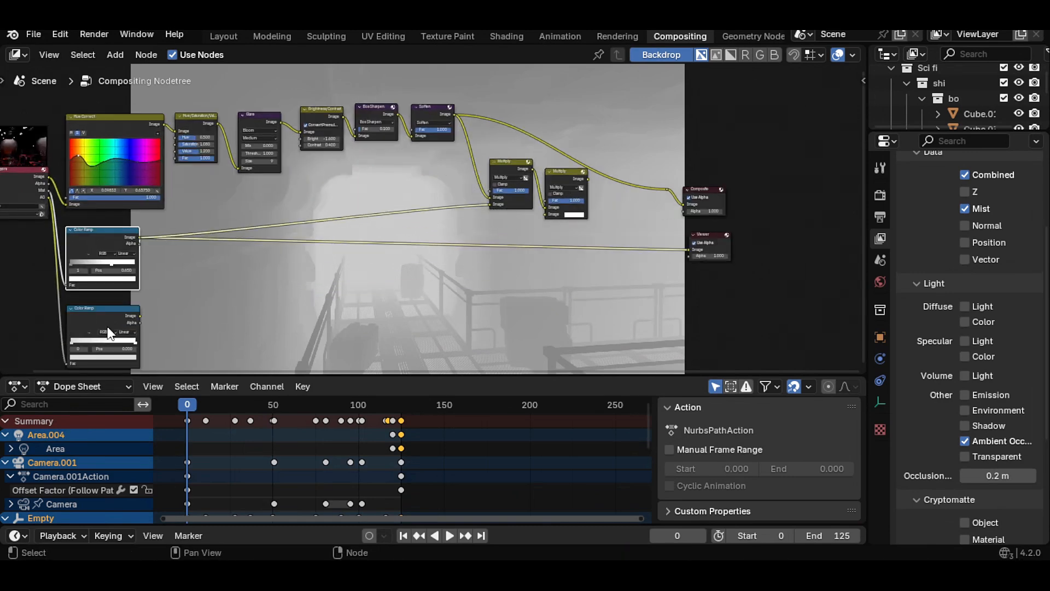
drag(139, 316, 545, 214)
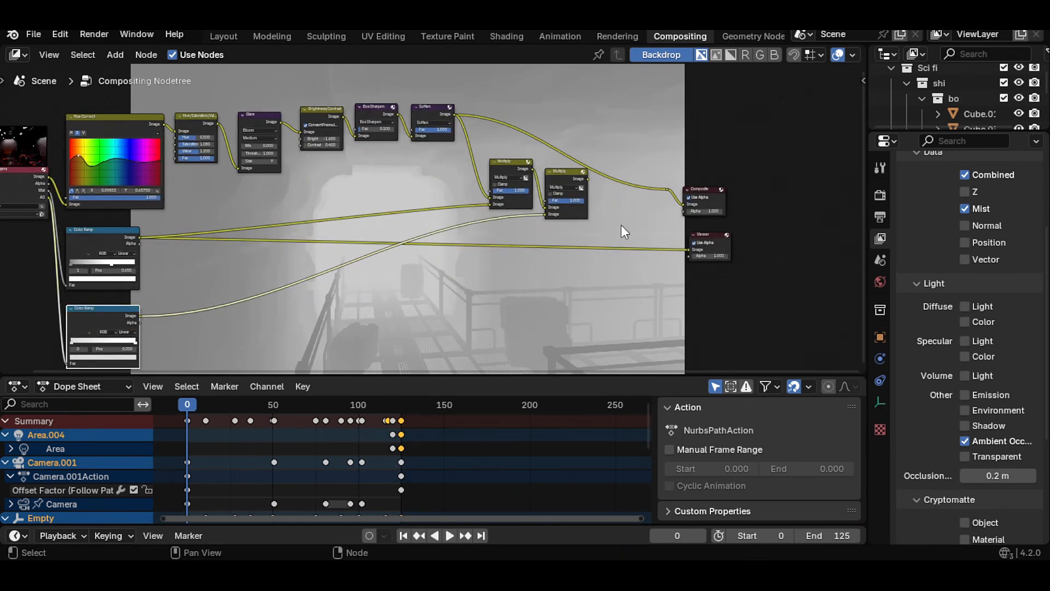
Route the second Multiply node's output through the reroute to the Composite node and show it in the Viewer.
scroll(621, 225, up, 3)
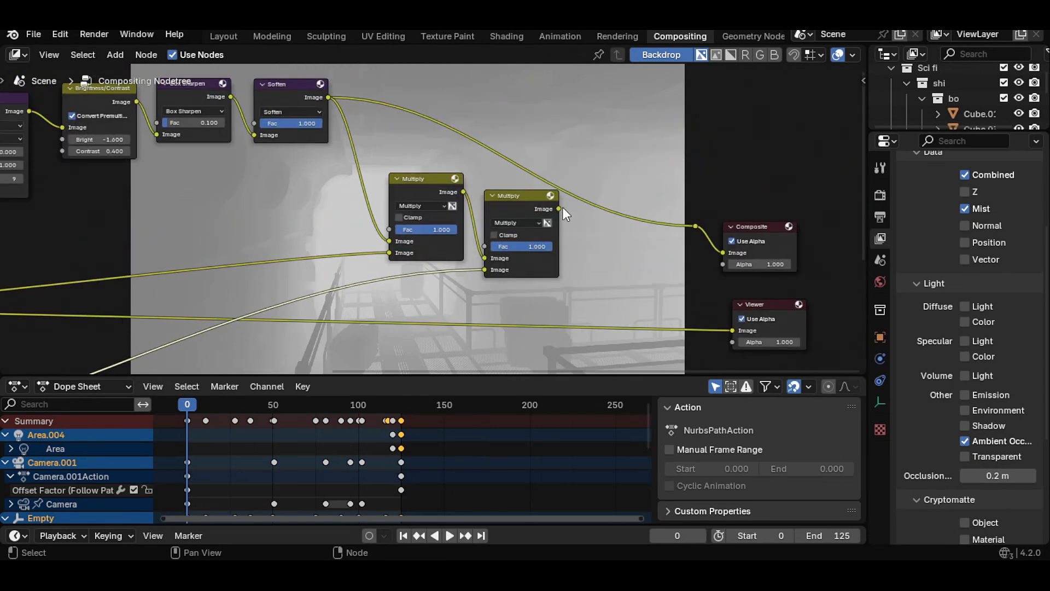
drag(558, 208, 694, 228)
ctrl+shift+click(695, 227)
ctrl+middle_drag(621, 234, 564, 214)
middle_drag(350, 225, 486, 203)
key(alt+v)
key(alt+v)
key(alt+v)
key(alt+v)
alt+middle_drag(270, 72, 381, 185)
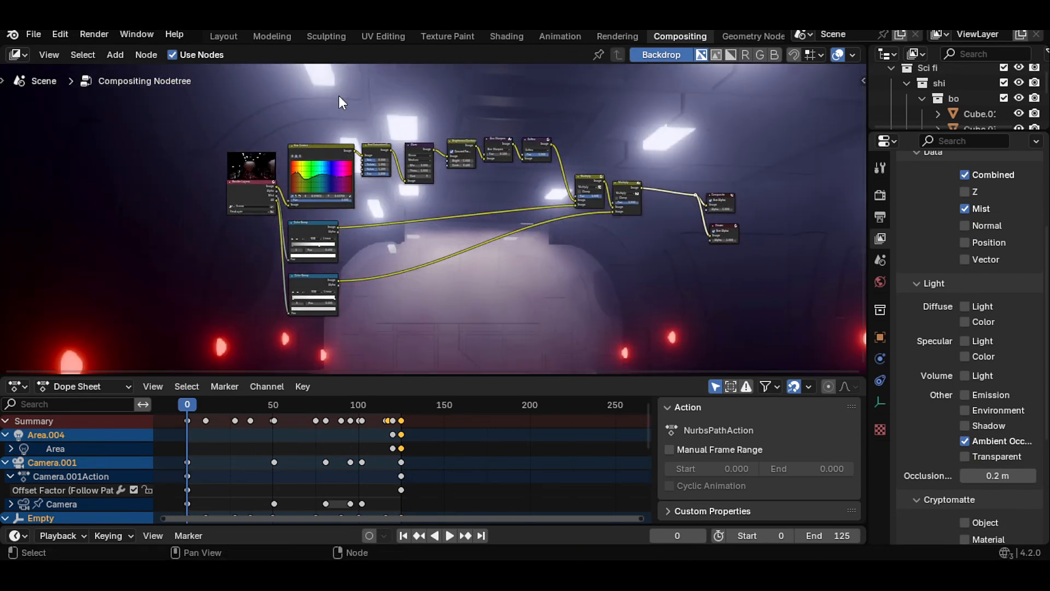
Move the AO Color Ramp's white stop to position 0.636.
scroll(333, 95, up, 5)
middle_drag(313, 281, 521, 178)
scroll(506, 211, up, 12)
drag(659, 275, 628, 274)
drag(559, 280, 589, 276)
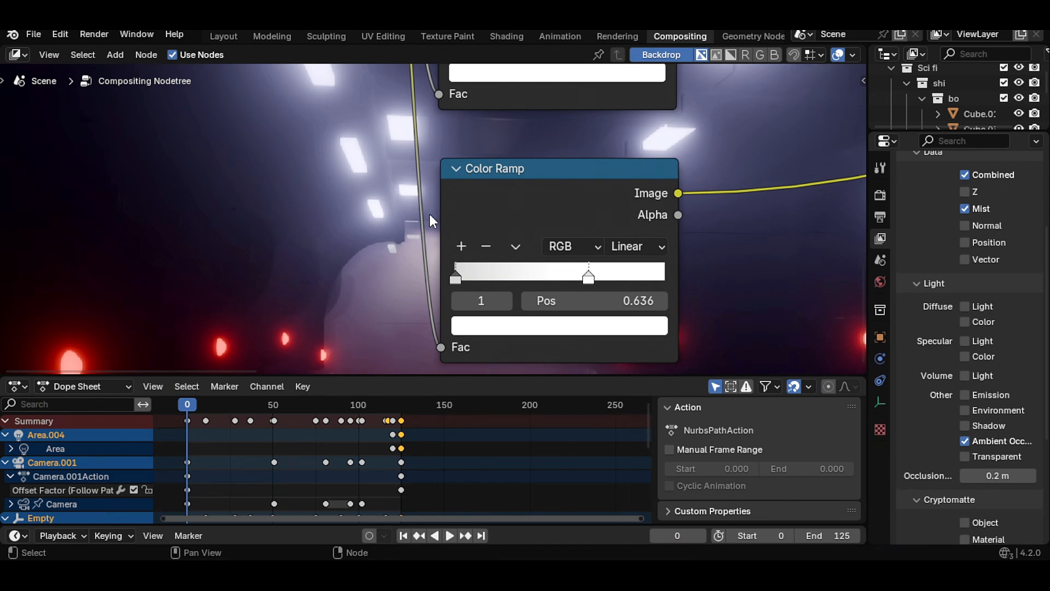
Inspect the backdrop up close and nudge the AO Color Ramp's white stop slightly above 0.636.
scroll(509, 241, down, 4)
alt+middle_drag(717, 306, 601, 175)
key(alt+v)
key(alt+v)
key(alt+v)
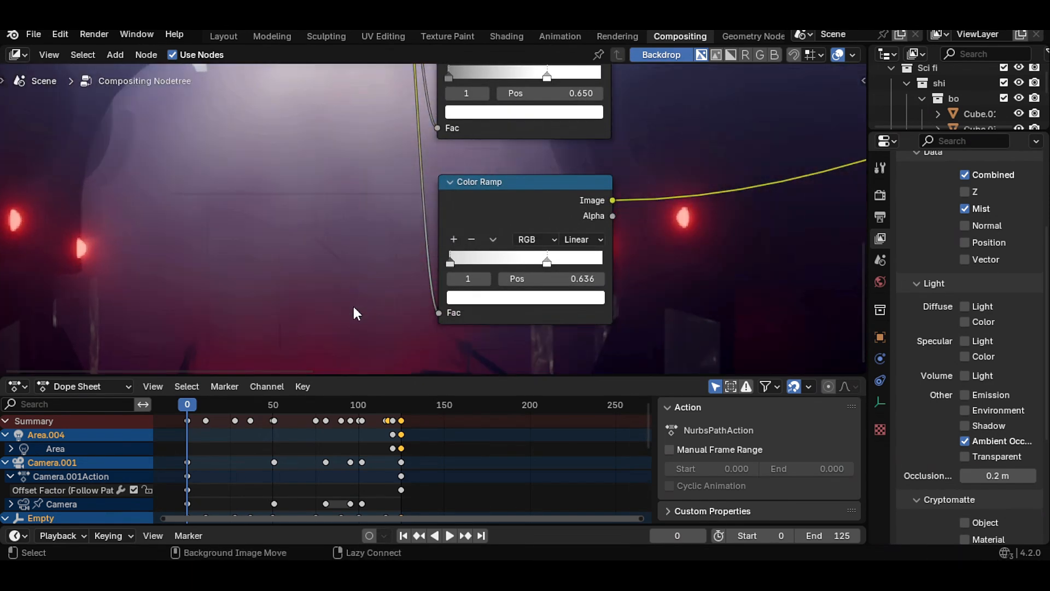
alt+middle_drag(362, 293, 322, 208)
drag(547, 261, 549, 260)
scroll(438, 209, down, 3)
scroll(438, 210, up, 3)
Darken the AO Color Ramp's stop at position 0 to a grey of about A3A3A3.
click(451, 261)
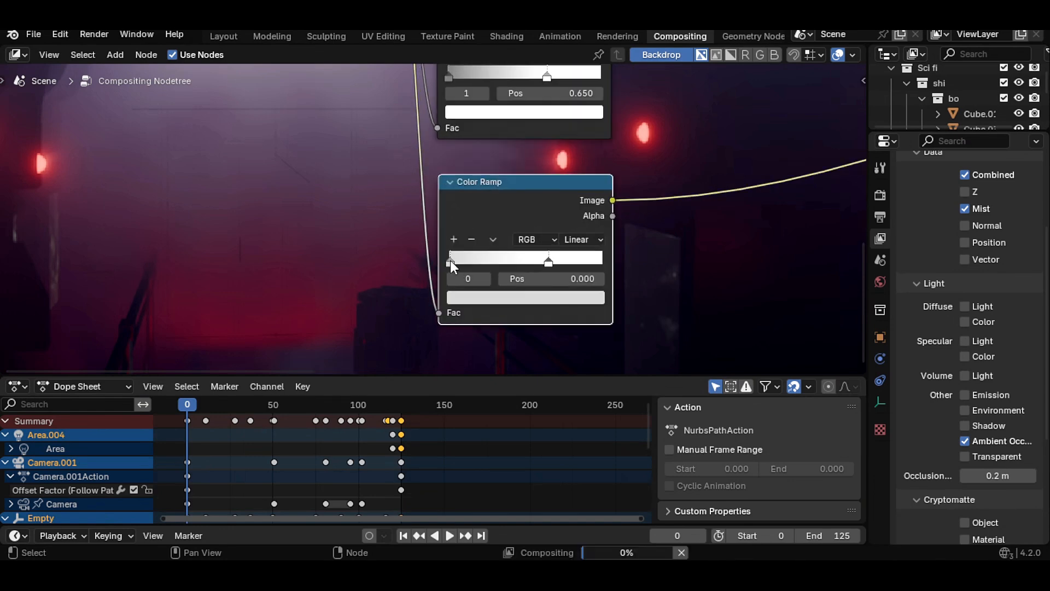
click(454, 297)
drag(595, 93, 595, 113)
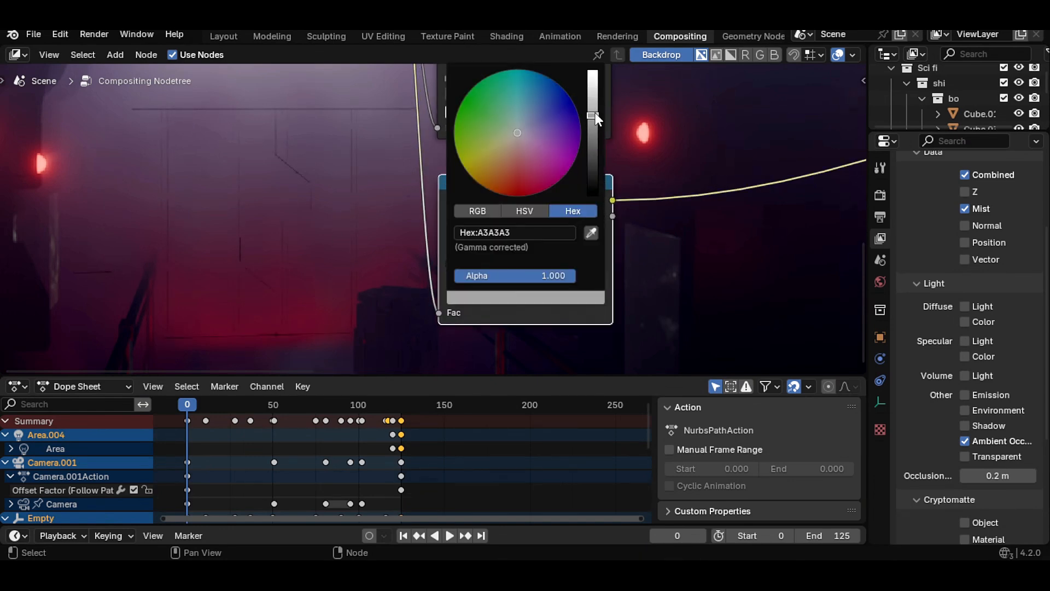
Review the full backdrop image and toggle the muting of a Multiply node to compare its effect.
scroll(438, 197, down, 5)
key(v)
key(v)
key(v)
alt+middle_drag(532, 225, 582, 285)
scroll(427, 220, up, 7)
scroll(481, 222, down, 6)
click(701, 160)
middle_drag(480, 222, 607, 132)
key(m)
key(m)
key(m)
Lighten the Mist Color Ramp's stop at position 0 to a grey of about B3B3B3.
scroll(371, 236, up, 8)
click(407, 153)
click(452, 201)
drag(600, 308, 606, 270)
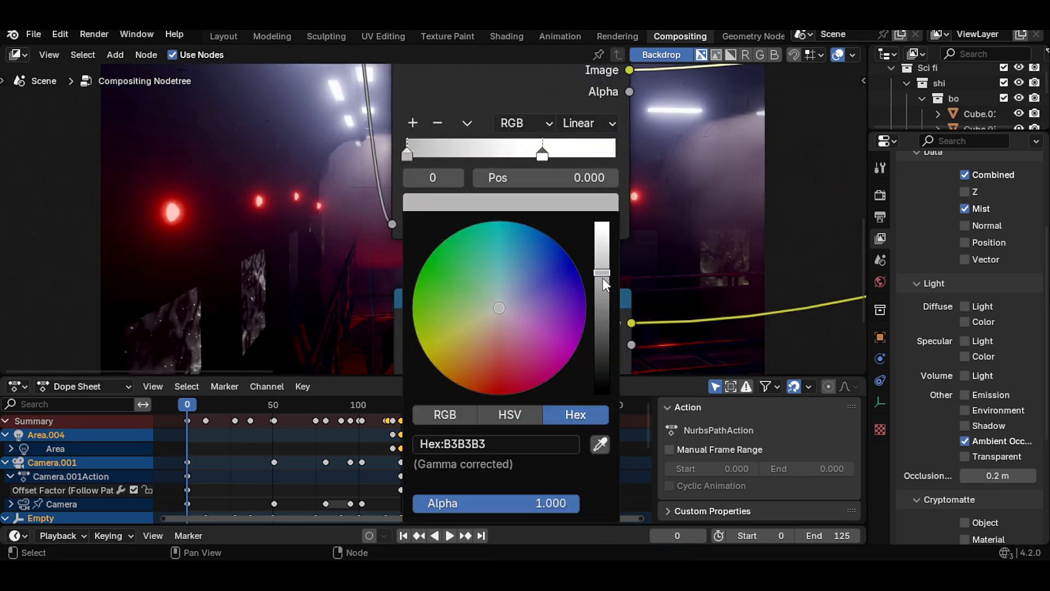
Move the Composite and Viewer nodes closer to the Multiply nodes.
scroll(745, 207, down, 7)
drag(729, 164, 652, 241)
key(g)
click(653, 208)
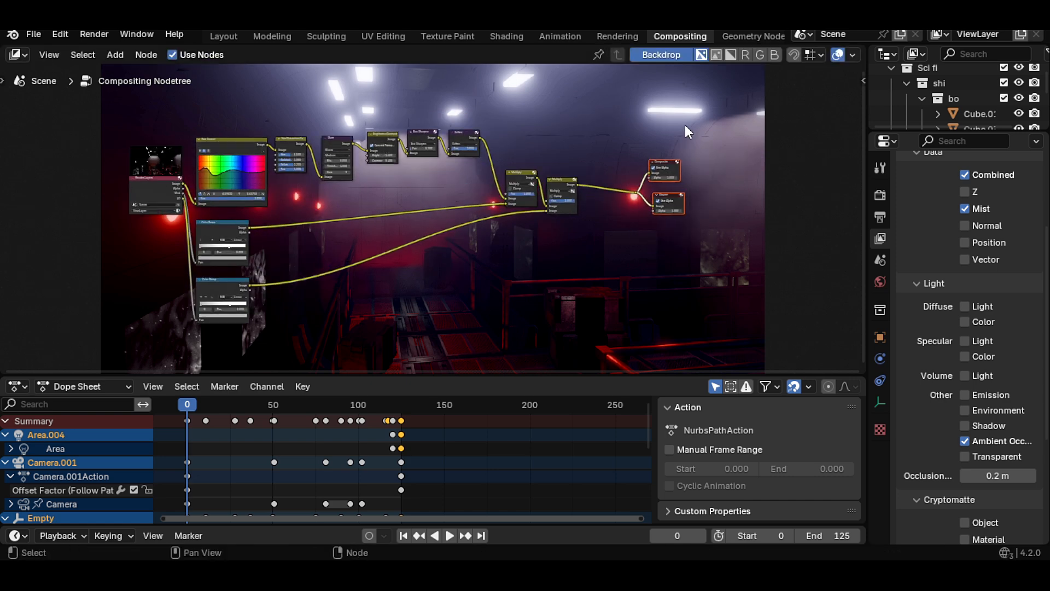
key(g)
click(599, 204)
Move the Multiply nodes up beside the Soften filter and tuck both Color Ramps beneath the Hue Correct node.
drag(655, 130, 508, 225)
key(g)
click(491, 171)
scroll(442, 216, down, 1)
drag(277, 216, 223, 305)
key(g)
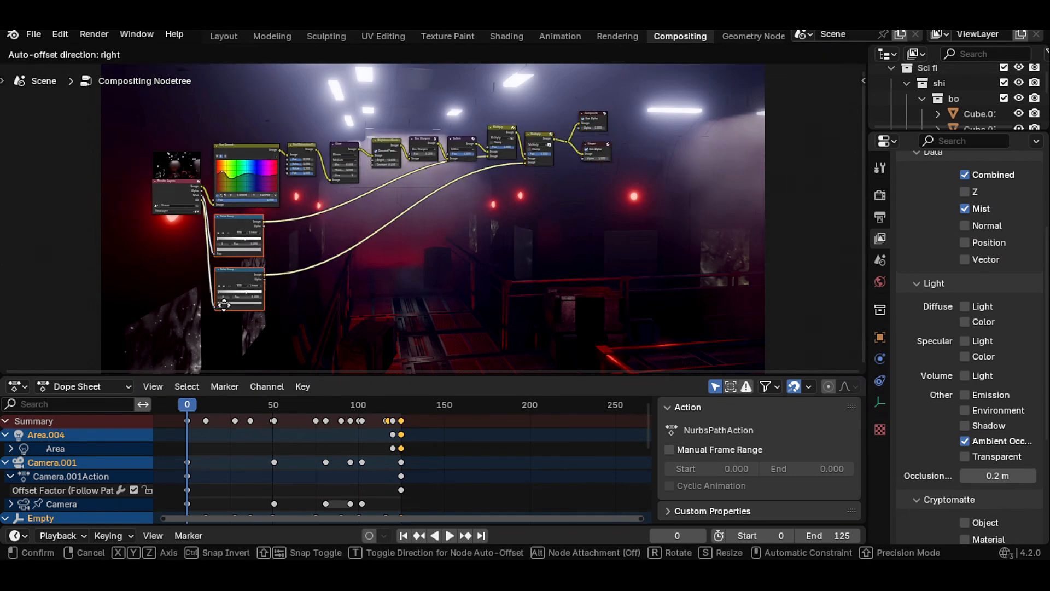
click(221, 301)
Maximize the compositor and set the AO Color Ramp's stop at position 0 to light grey DCDCDC.
scroll(434, 219, down, 5)
key(ctrl+space)
middle_drag(695, 268, 824, 285)
middle_drag(660, 266, 728, 214)
scroll(615, 255, up, 16)
click(649, 359)
middle_drag(649, 360, 794, 265)
scroll(828, 334, up, 7)
middle_drag(828, 335, 755, 354)
alt+middle_drag(508, 323, 323, 305)
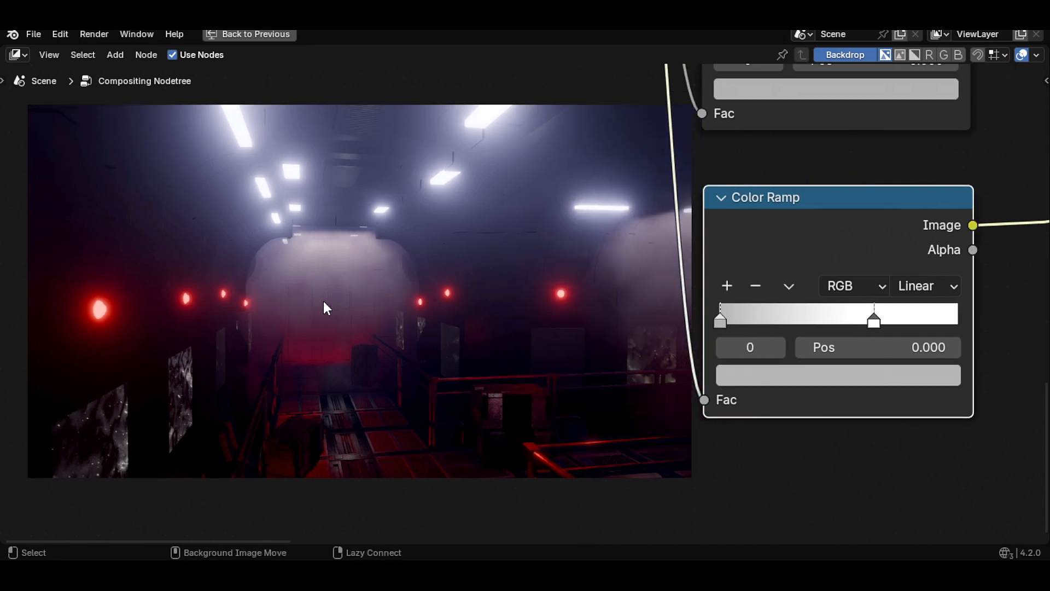
click(768, 375)
click(943, 71)
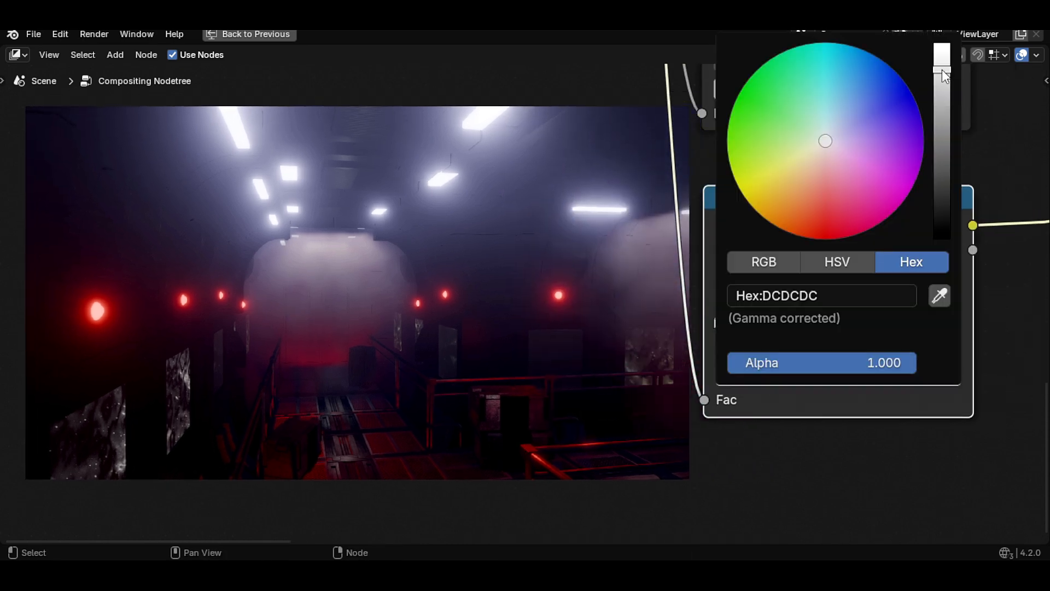
Toggle the muting of the second and then the first Multiply node to compare their effect on the image.
scroll(839, 348, down, 3)
middle_drag(839, 348, 871, 250)
scroll(816, 288, down, 5)
click(792, 242)
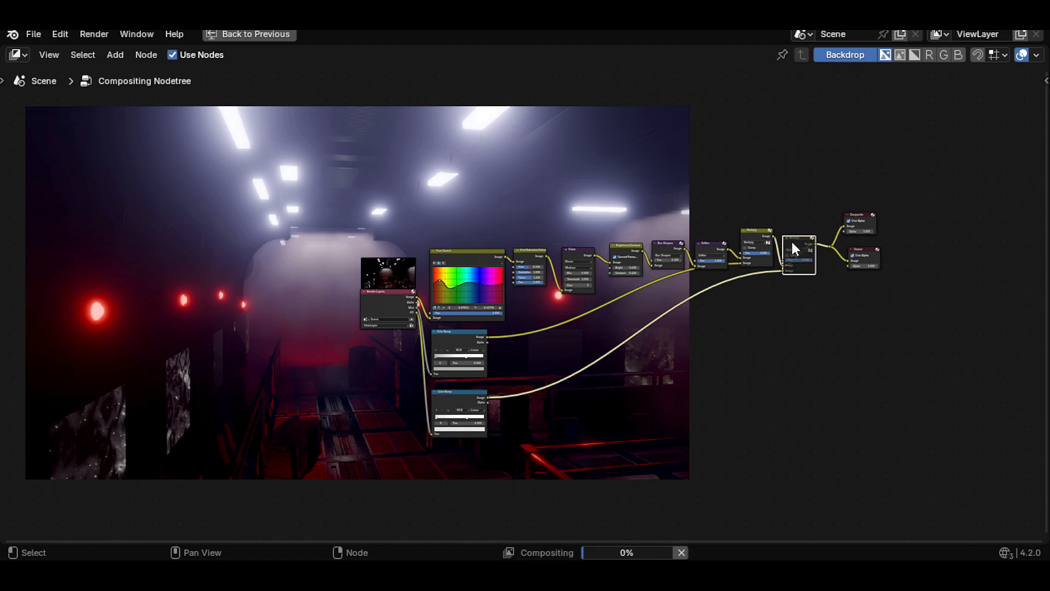
key(m)
click(755, 236)
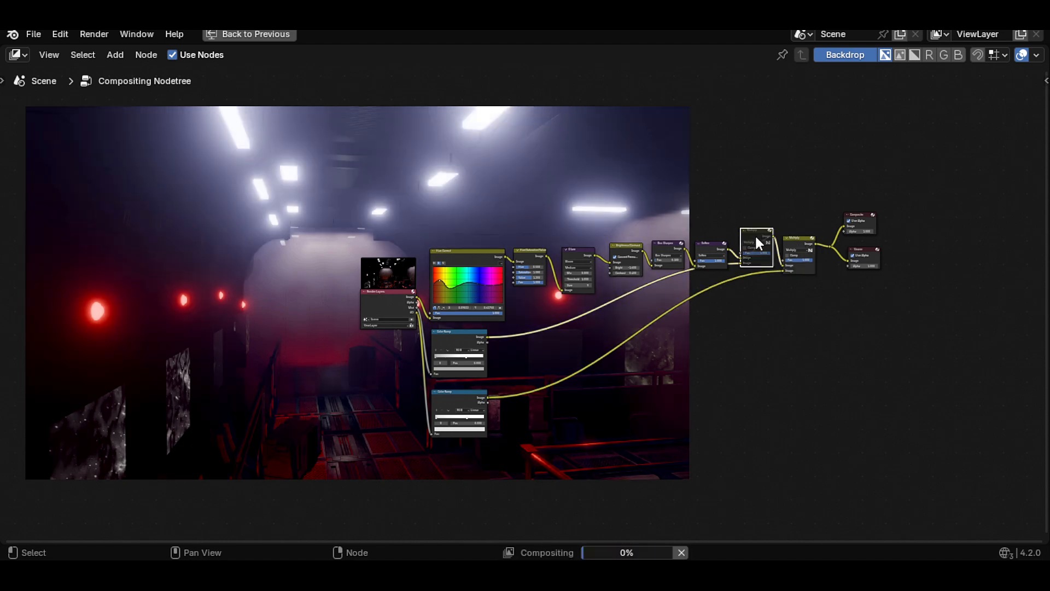
scroll(803, 268, down, 2)
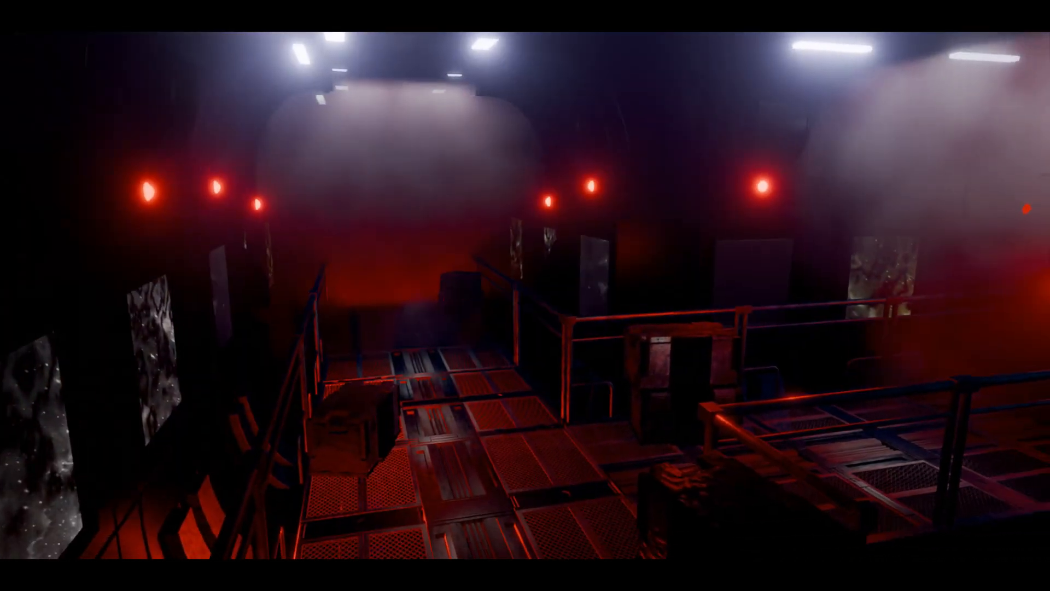